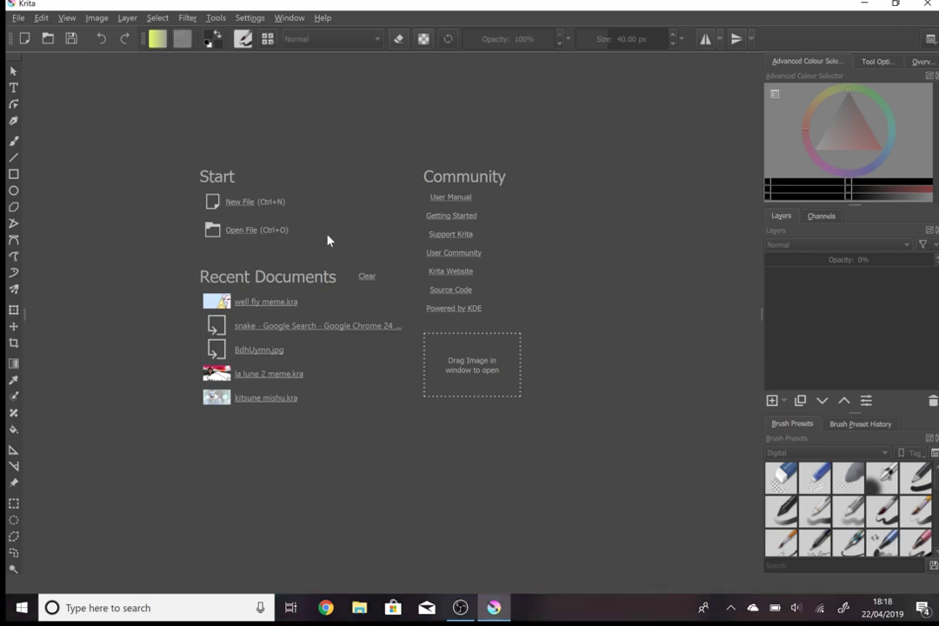
Step: Create a new 1280 × 720 px custom document at 300 ppi with a white background as its first layer
click(247, 202)
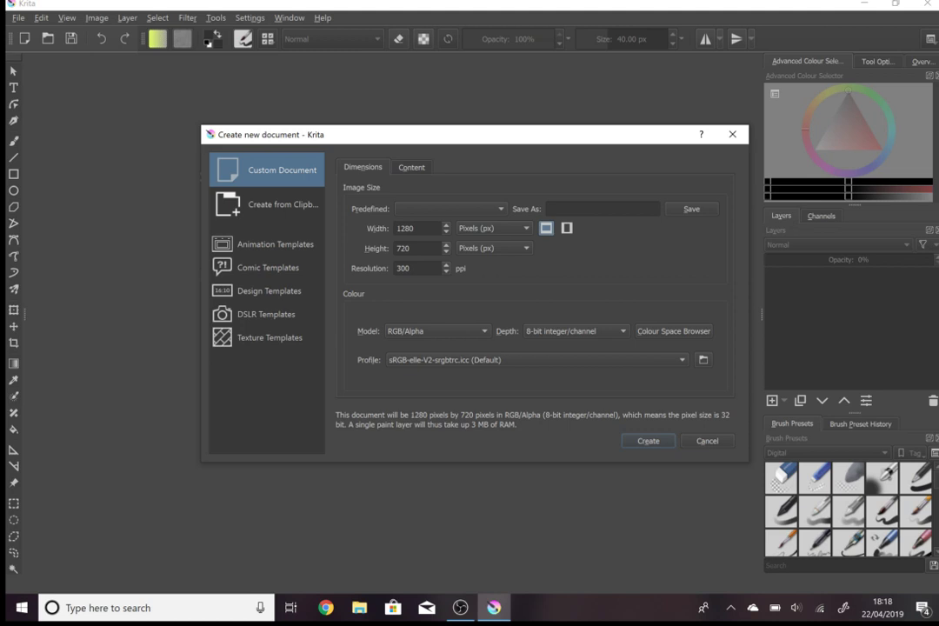
double_click(401, 269)
click(421, 170)
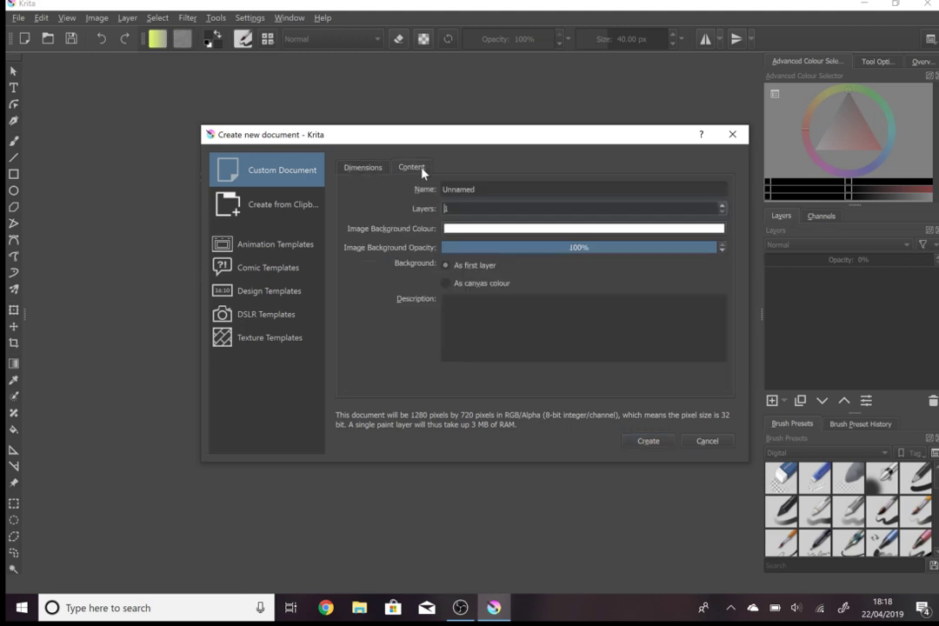
click(503, 228)
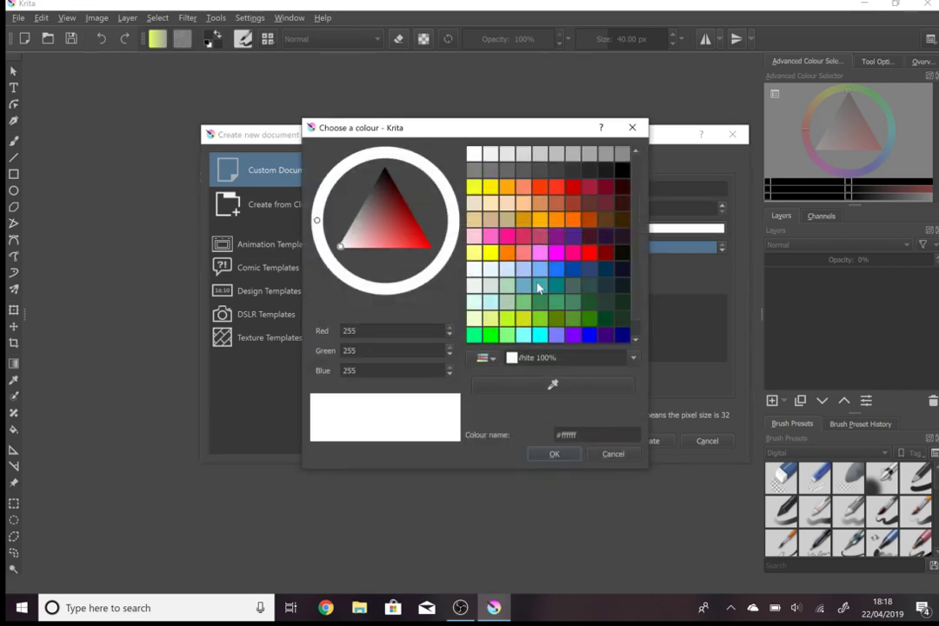
click(506, 318)
click(590, 288)
click(556, 254)
click(590, 187)
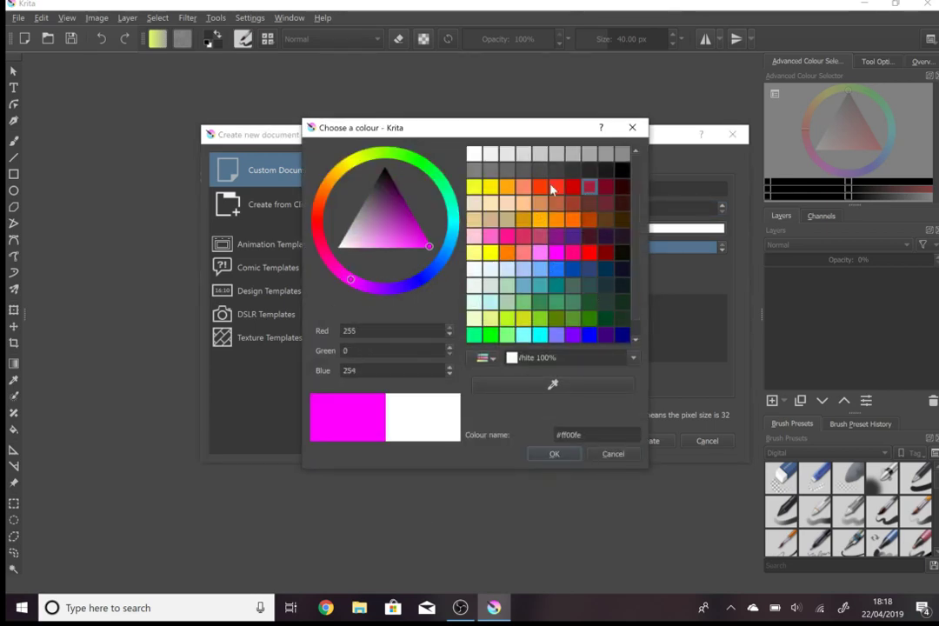
click(477, 155)
click(474, 154)
click(554, 453)
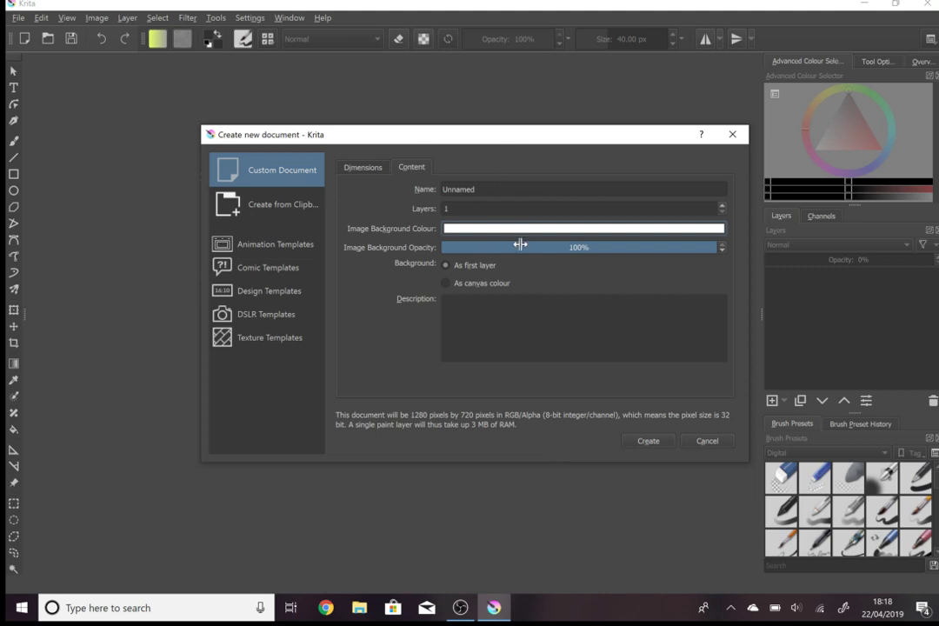
click(643, 446)
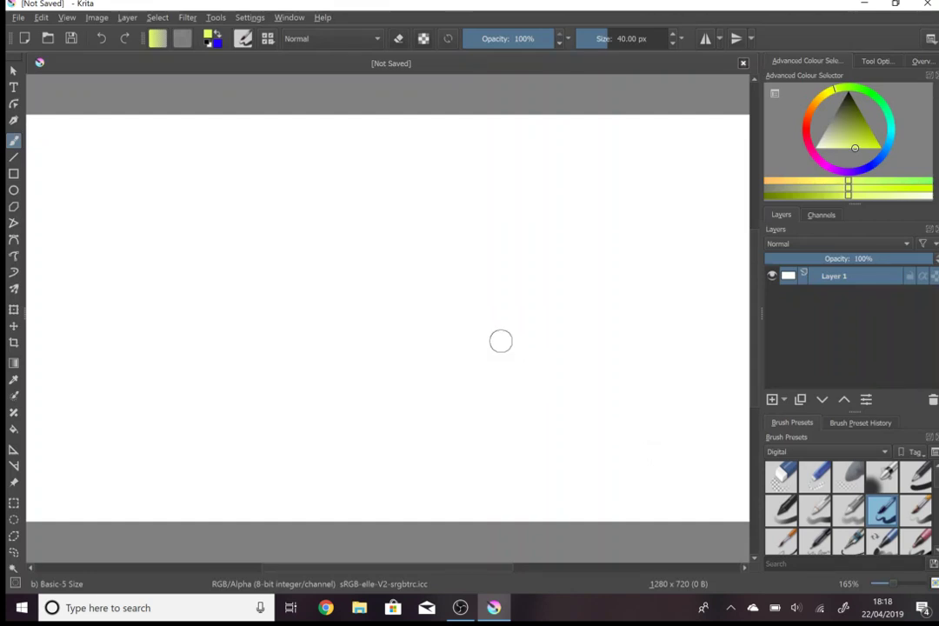
scroll(501, 340, down, 3)
scroll(493, 307, up, 1)
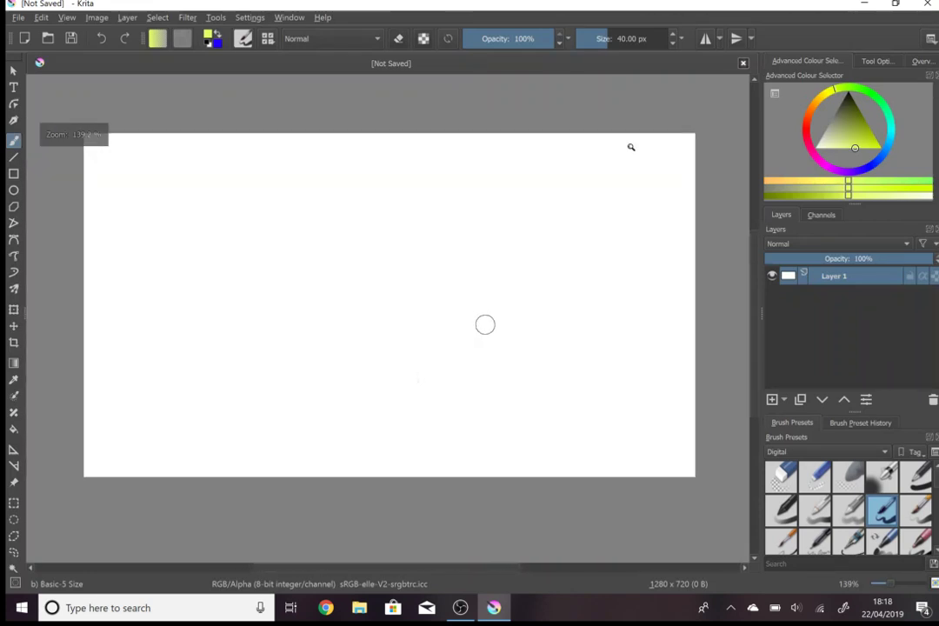
scroll(503, 323, up, 1)
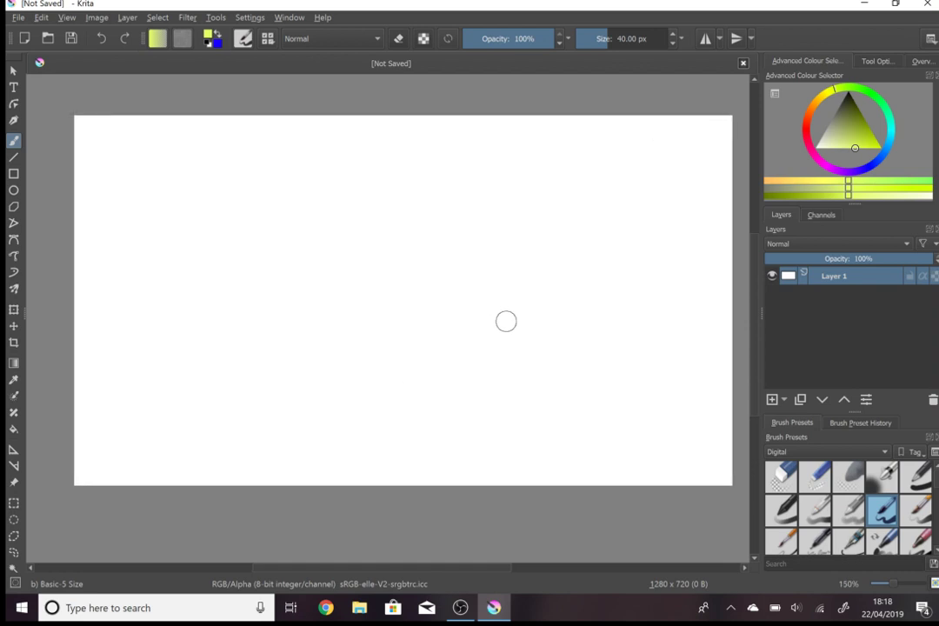
scroll(618, 139, down, 2)
scroll(647, 147, up, 2)
scroll(653, 139, up, 1)
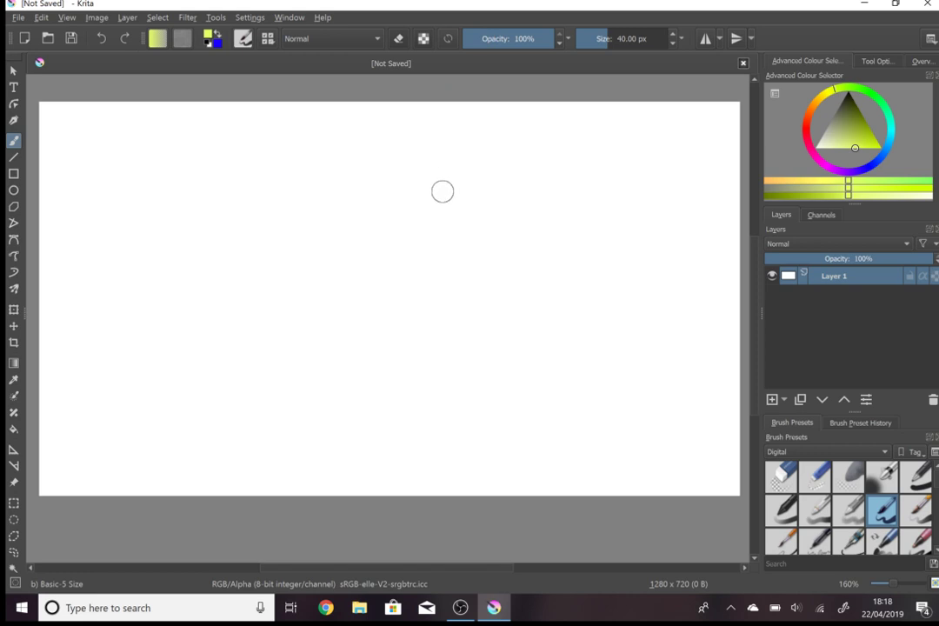
key(ctrl)
key(ctrl+z)
drag(438, 192, 671, 174)
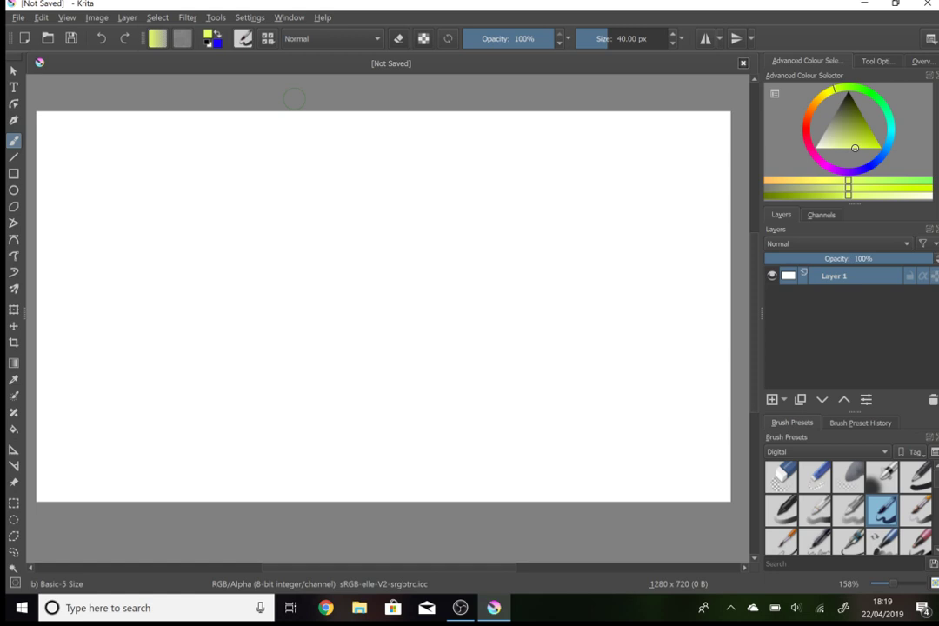
Step: Show the Animation docker
click(249, 18)
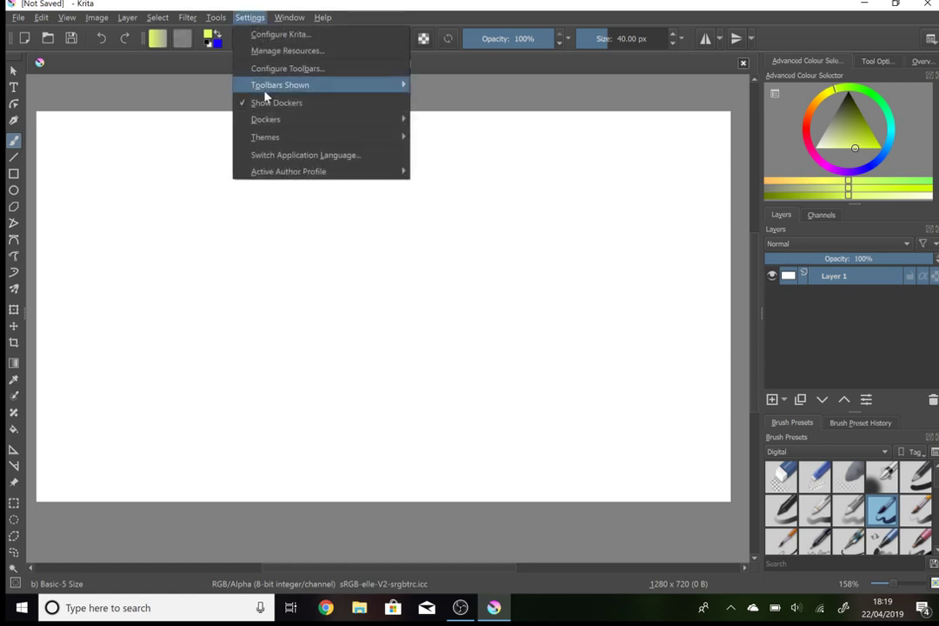
mouse_move(270, 123)
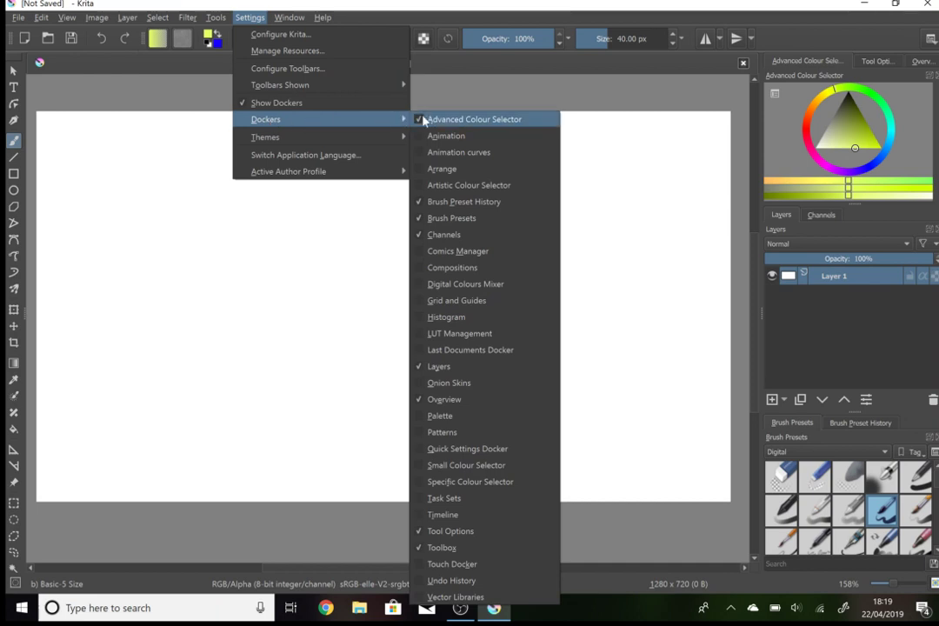
click(424, 138)
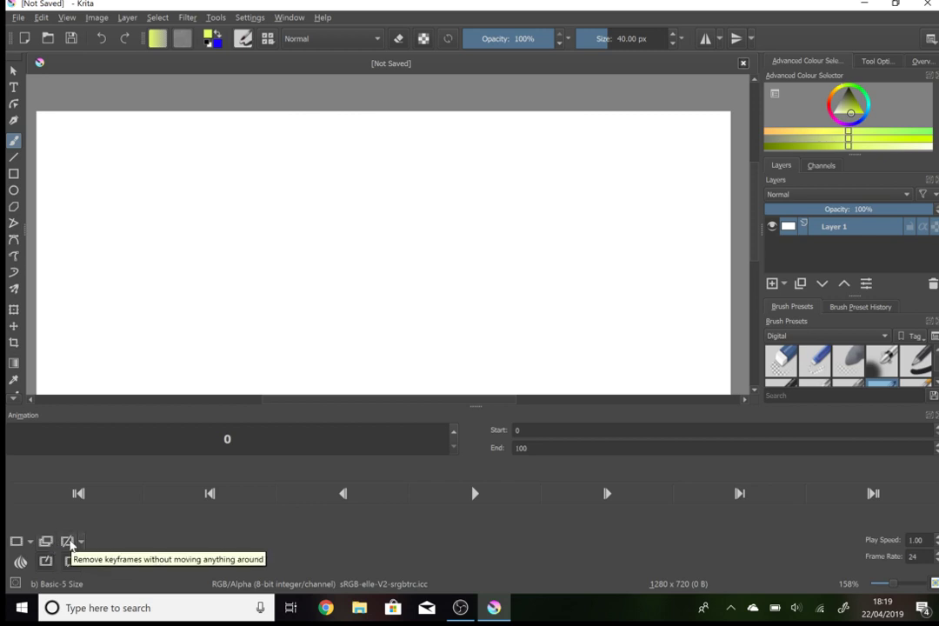
Step: Show the Onion Skins docker and bring its frame opacity settings to the front
click(250, 17)
mouse_move(278, 122)
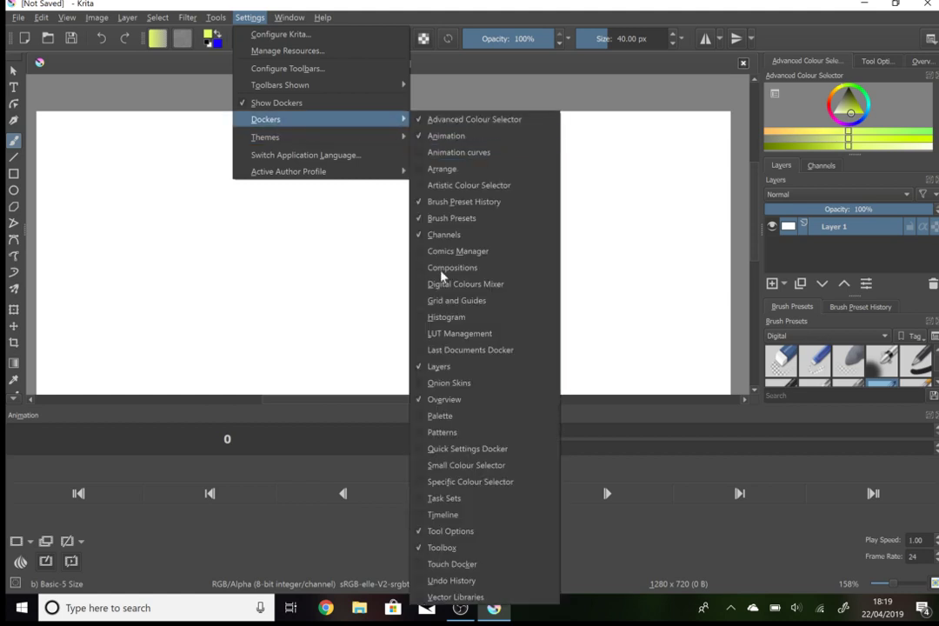
click(420, 383)
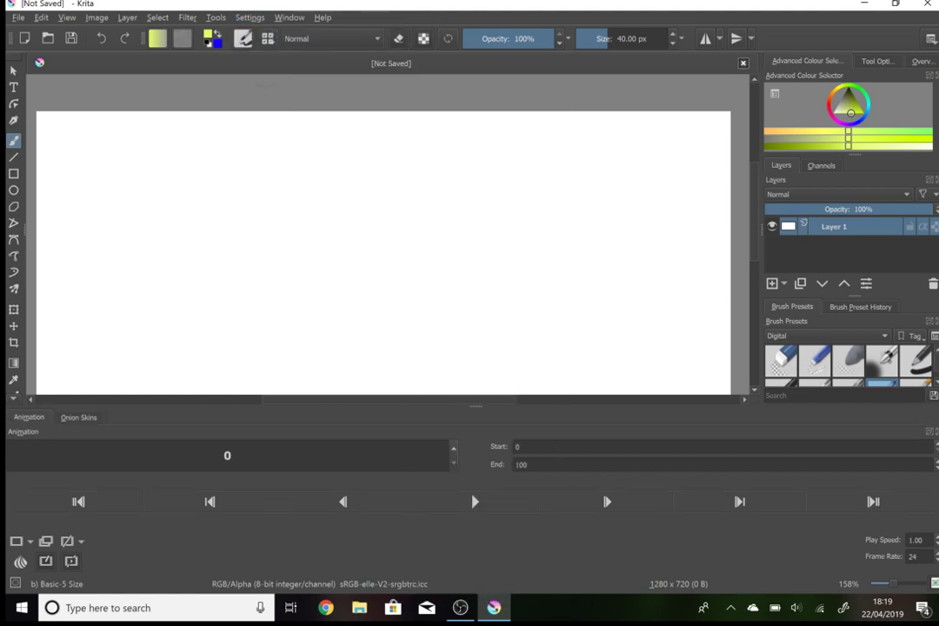
click(82, 419)
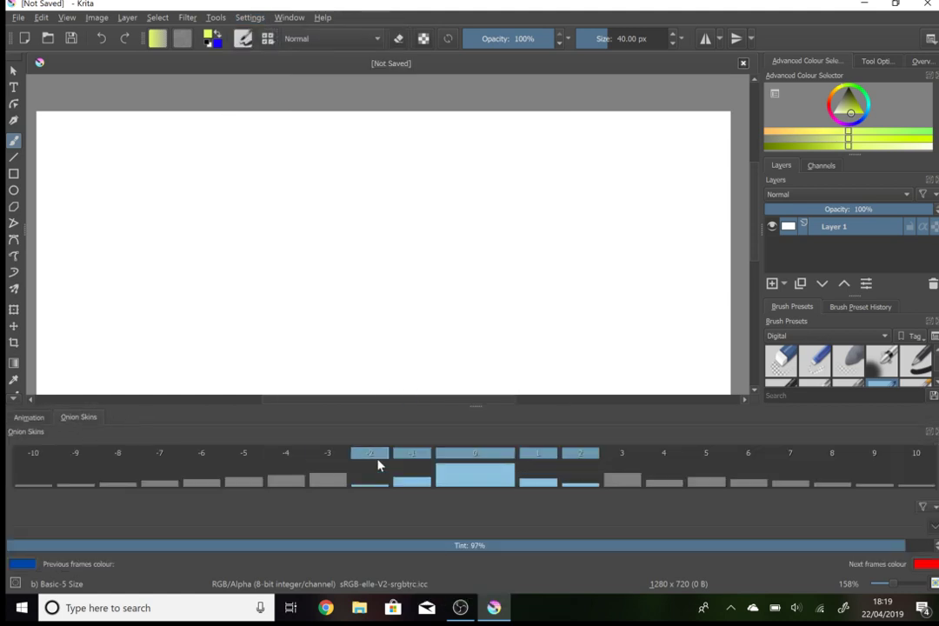
drag(536, 480, 533, 477)
Step: Show the Timeline docker and display the frames of Layer 1
click(252, 19)
mouse_move(285, 127)
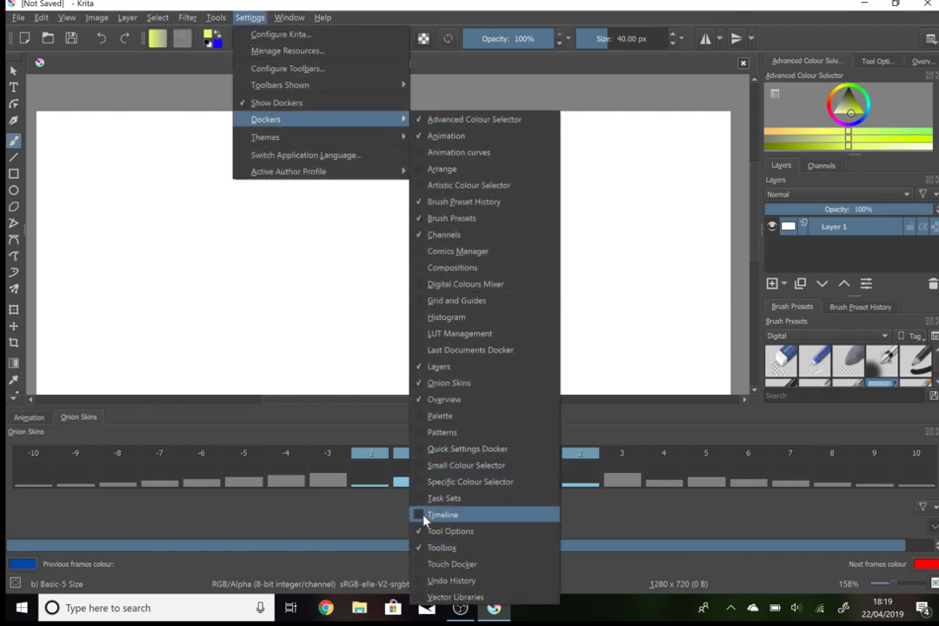
click(430, 514)
click(28, 419)
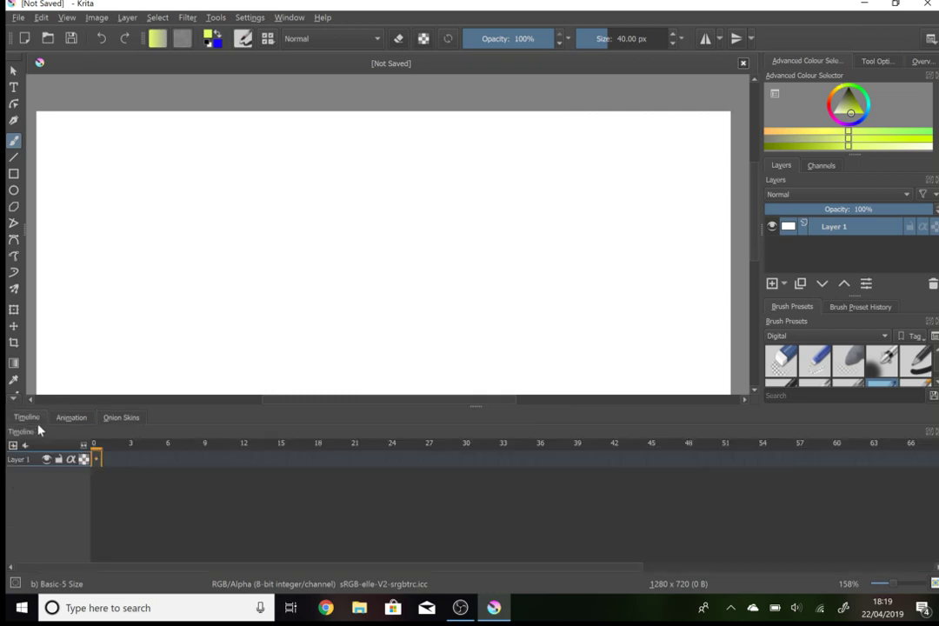
mouse_move(101, 461)
mouse_down()
mouse_move(121, 459)
mouse_move(102, 462)
mouse_up()
Step: Add a new paint layer above Layer 1 and make it the active layer
click(772, 284)
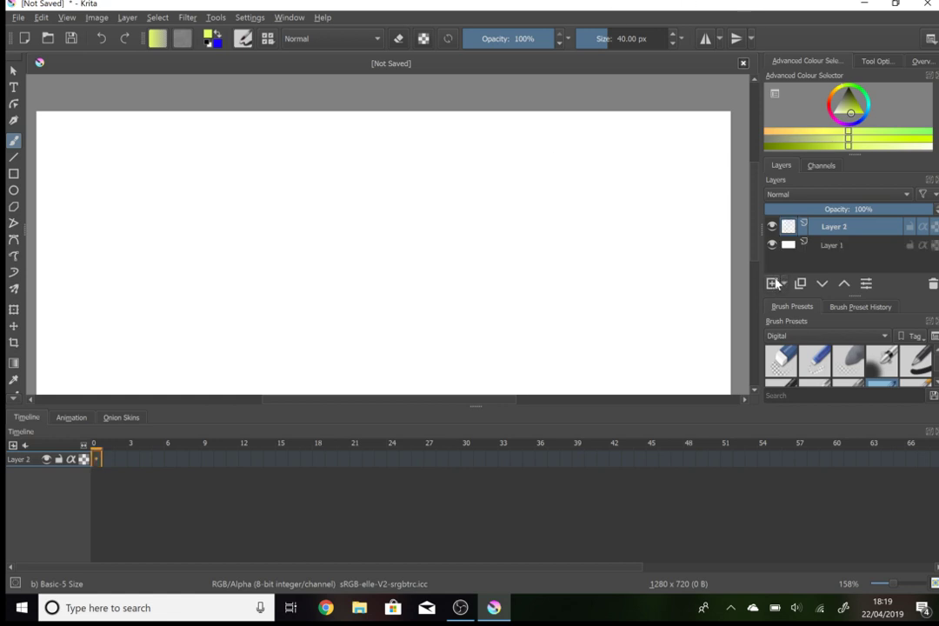
click(838, 250)
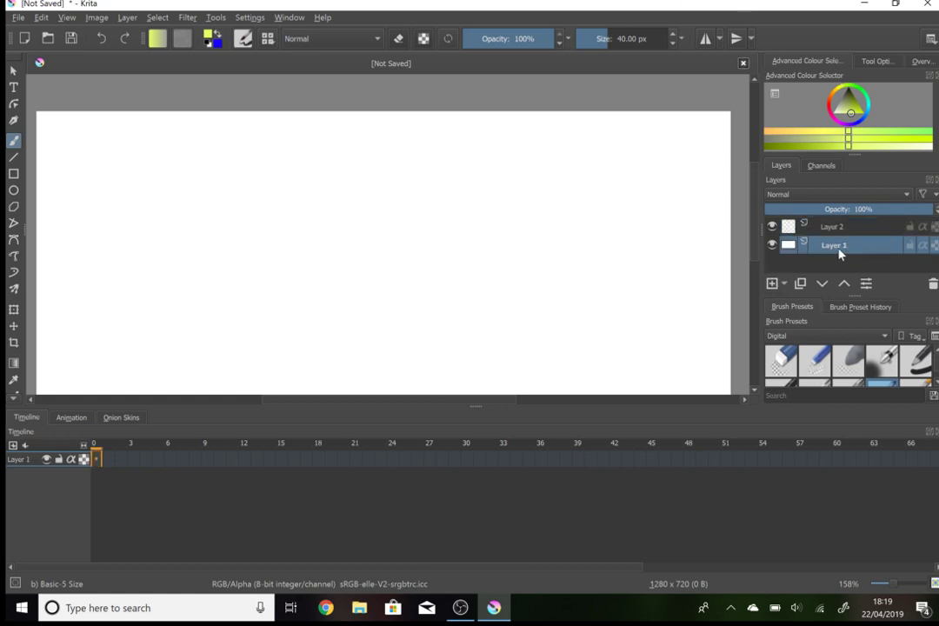
click(842, 231)
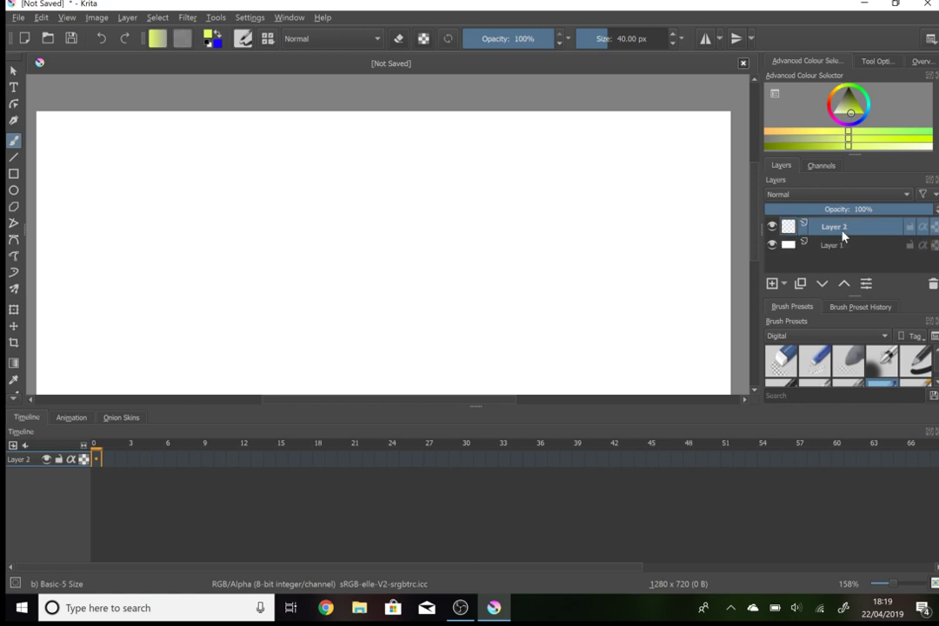
Step: Create a blank frame at frame 0 on Layer 2 and check it in the timeline
click(83, 420)
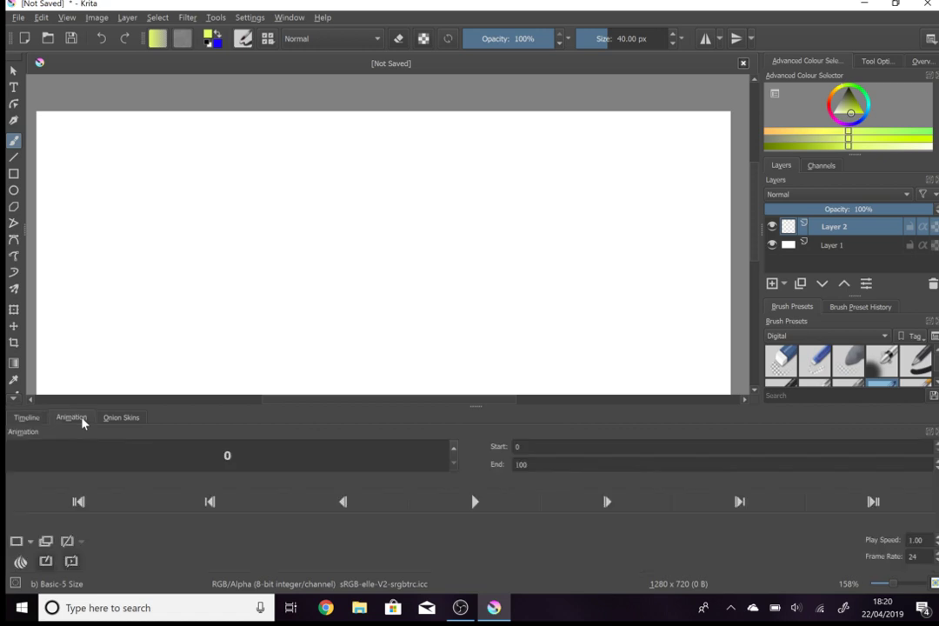
click(16, 541)
click(29, 418)
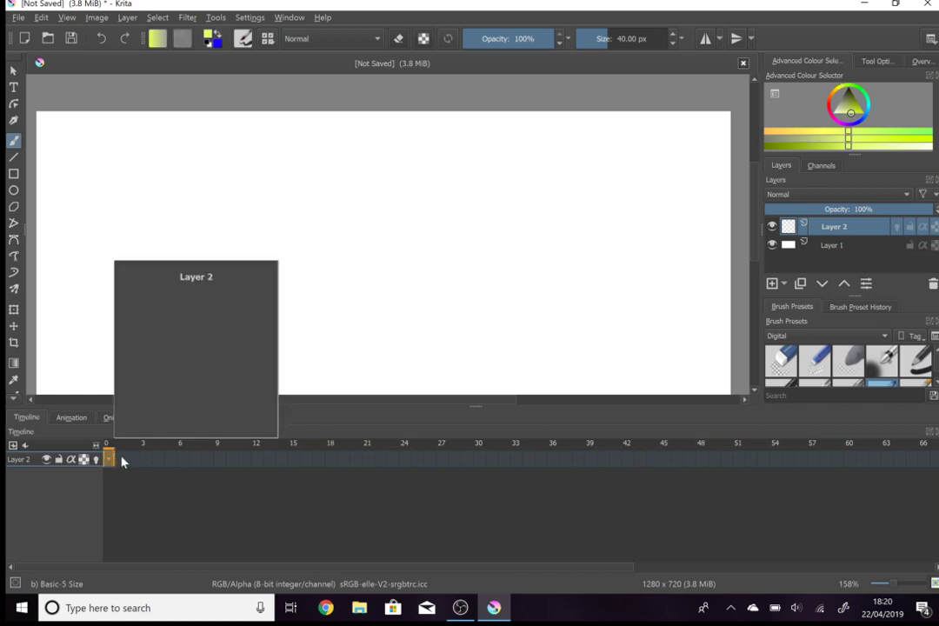
Step: Advance frame by frame and add blank frames on Layer 2 from frame 1 through frame 7
click(72, 417)
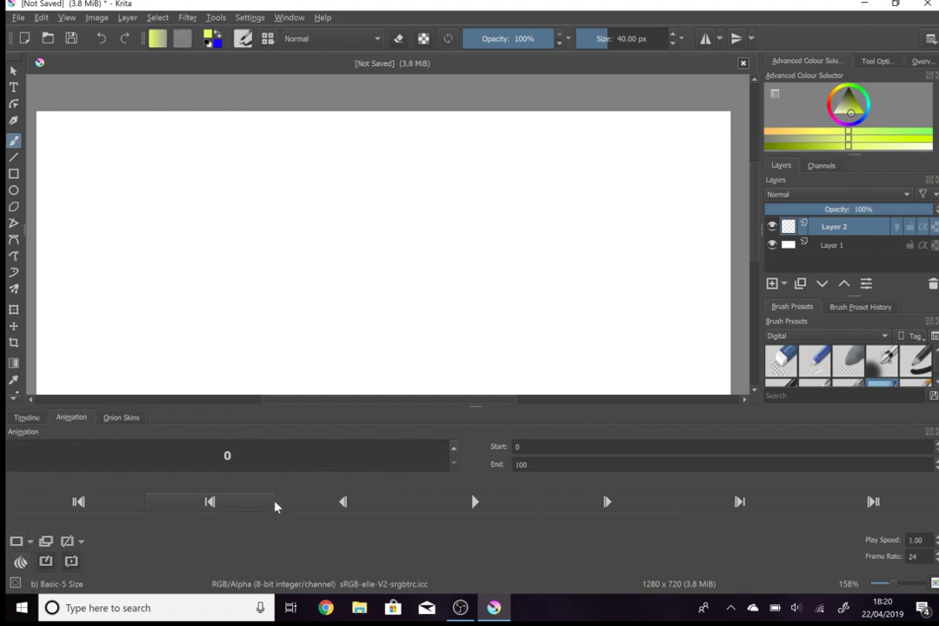
click(607, 513)
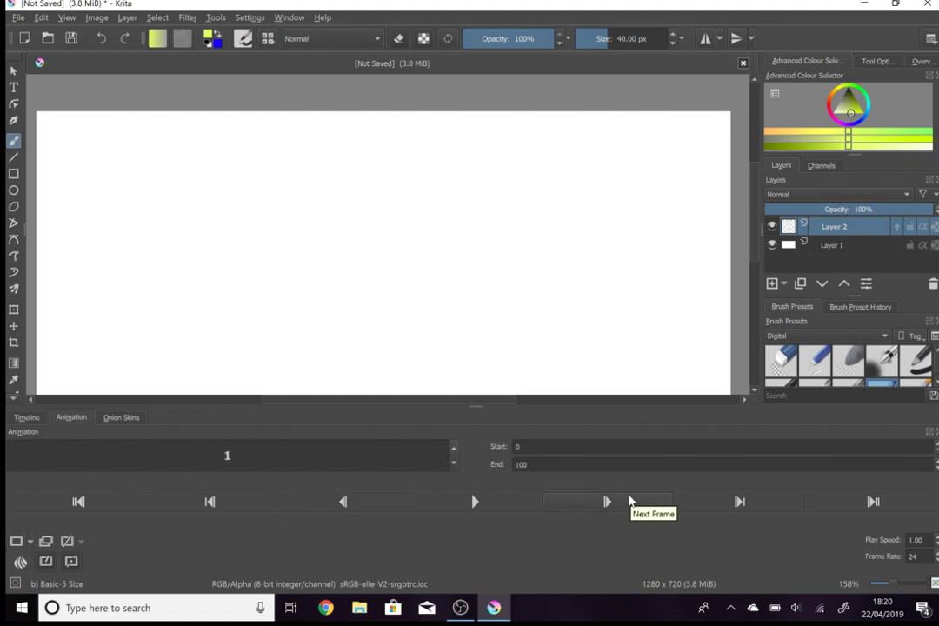
click(632, 501)
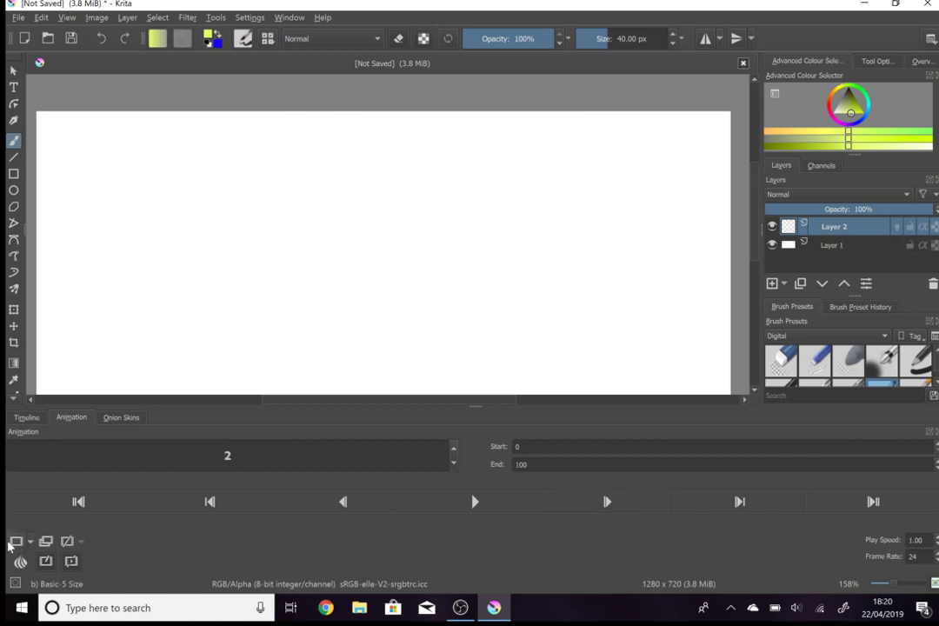
click(618, 510)
click(620, 508)
click(608, 503)
click(613, 503)
click(18, 417)
click(183, 459)
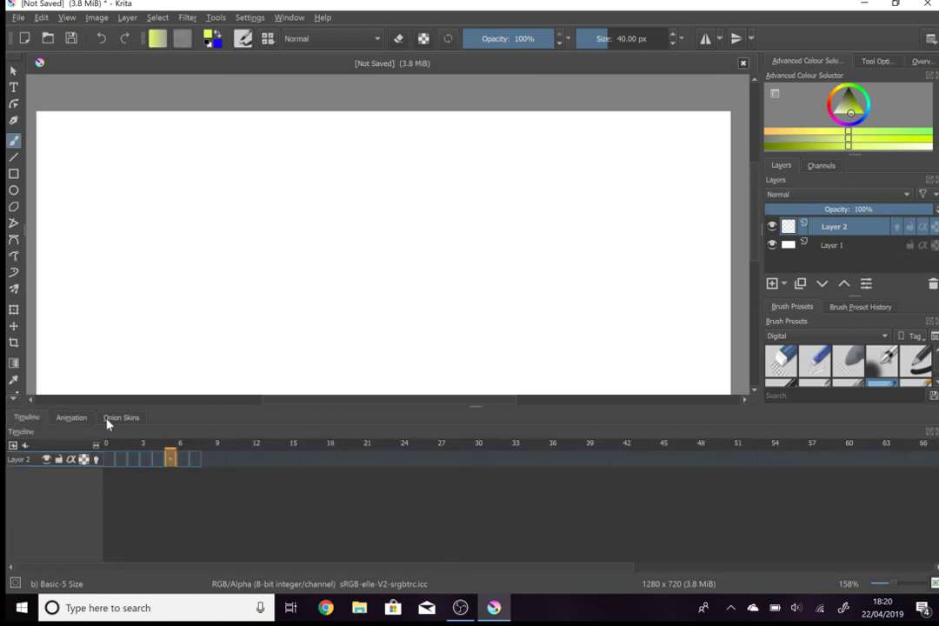
Step: Add a blank frame at frame 8 on Layer 2 and review the frame sequence in the timeline
click(71, 417)
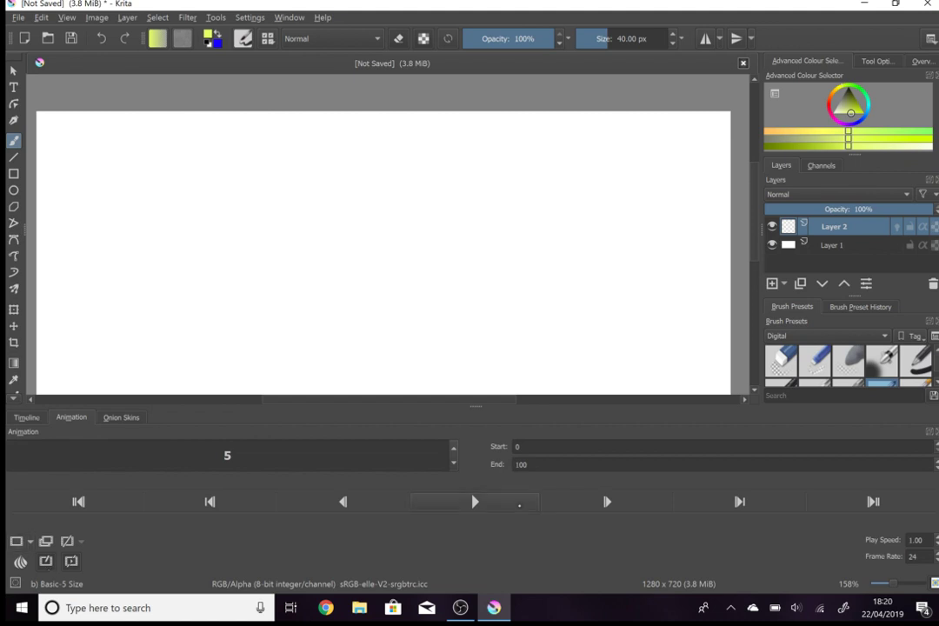
click(27, 417)
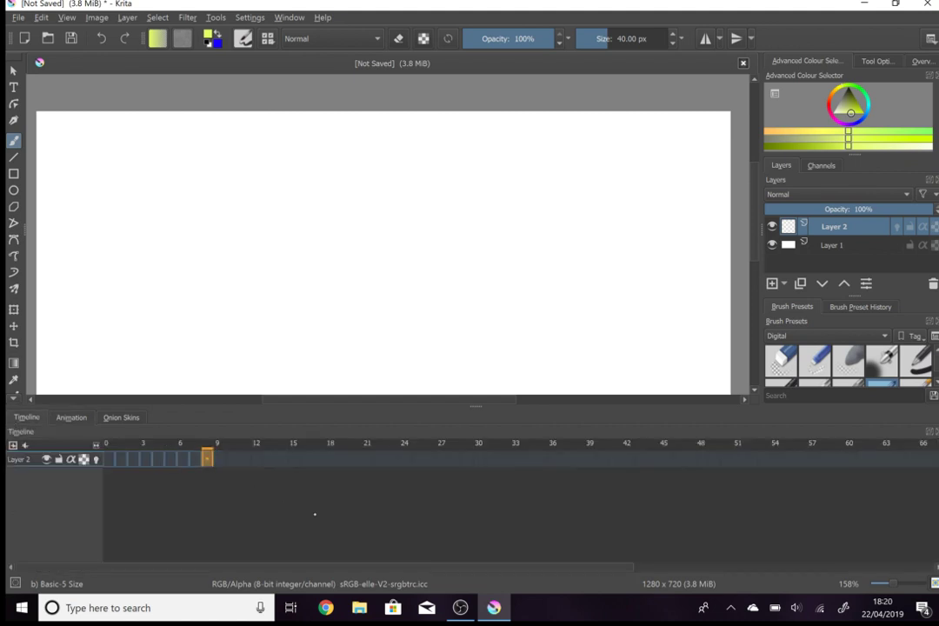
click(120, 417)
click(70, 419)
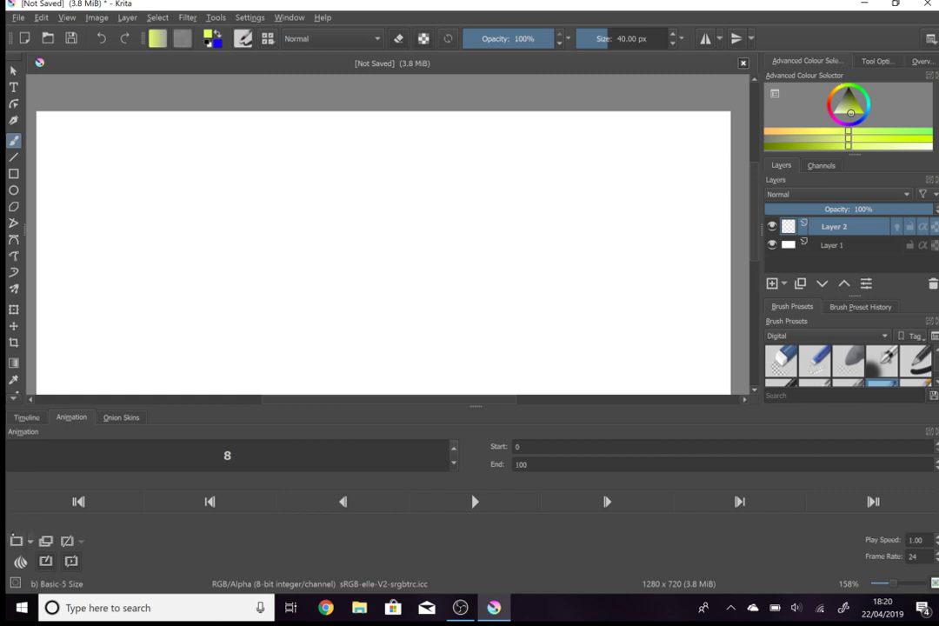
click(27, 417)
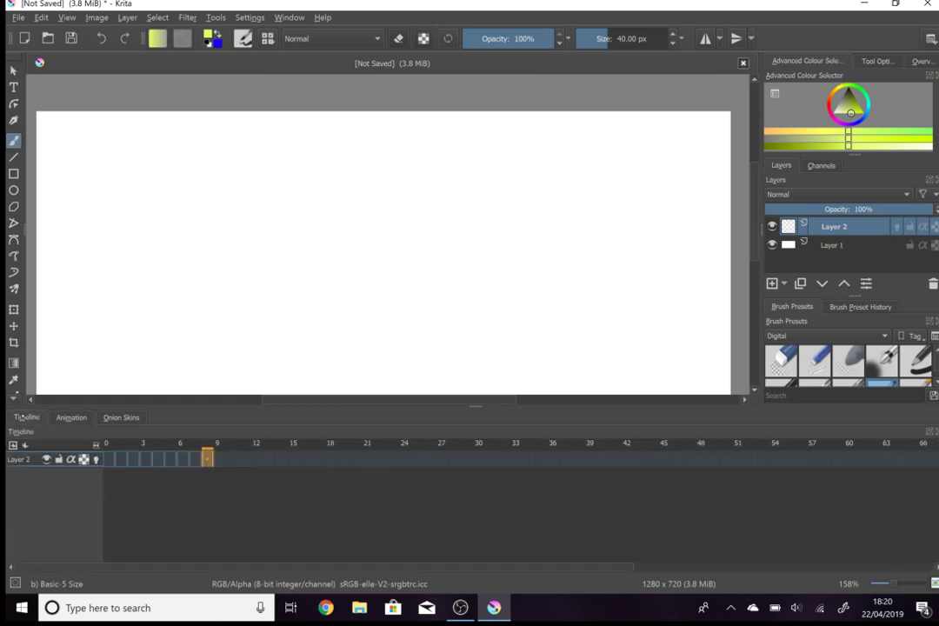
key(space)
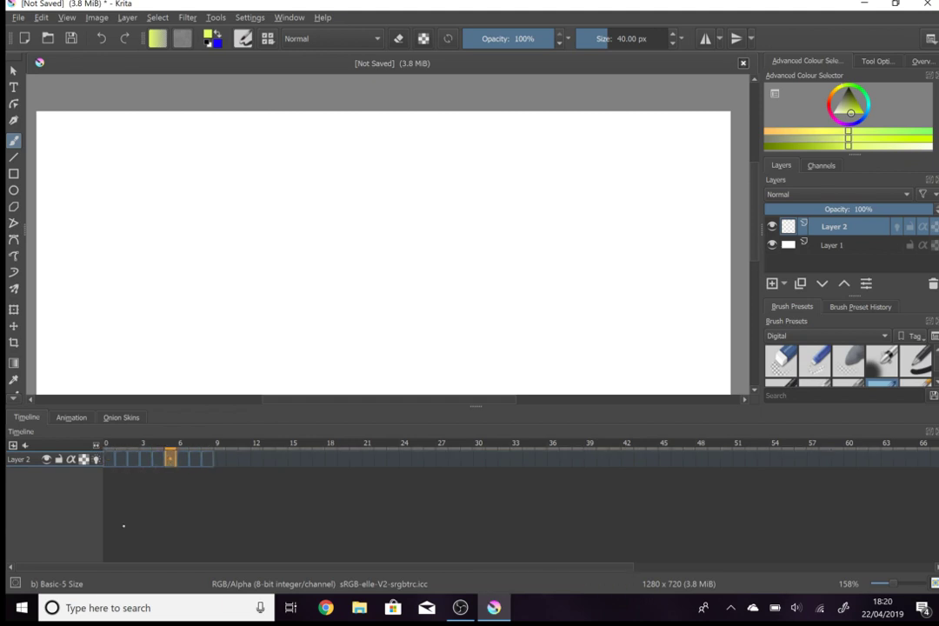
Step: Set the animation's frame rate to 18 and return to the timeline
click(72, 417)
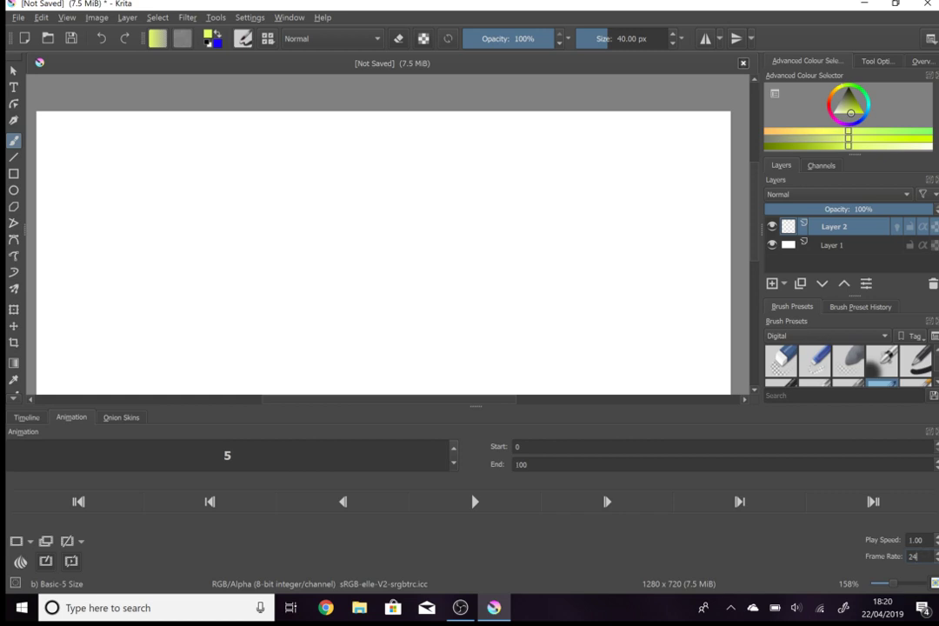
click(919, 541)
click(925, 556)
key(BackSpace)
key(BackSpace)
text(18)
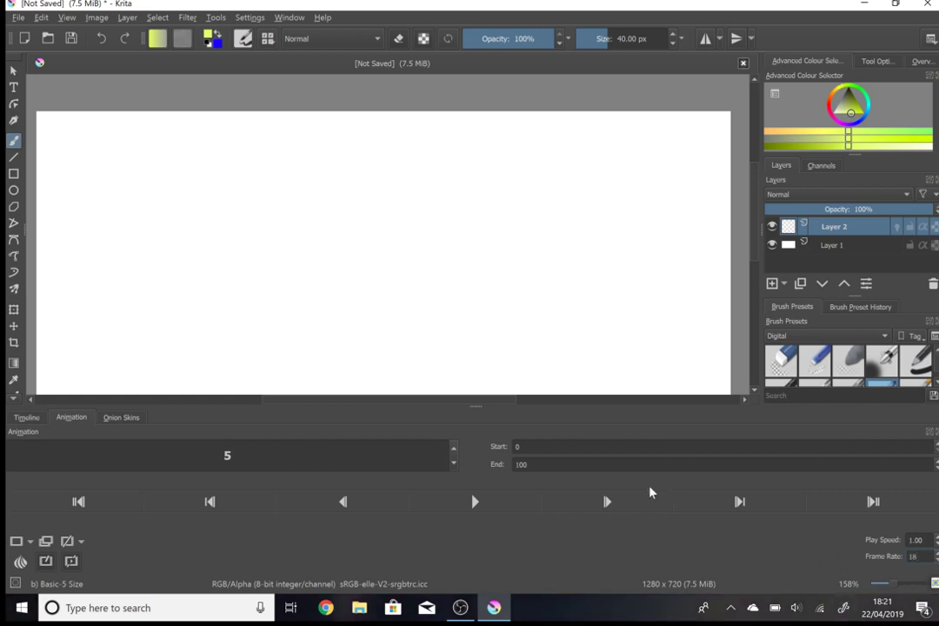
click(25, 419)
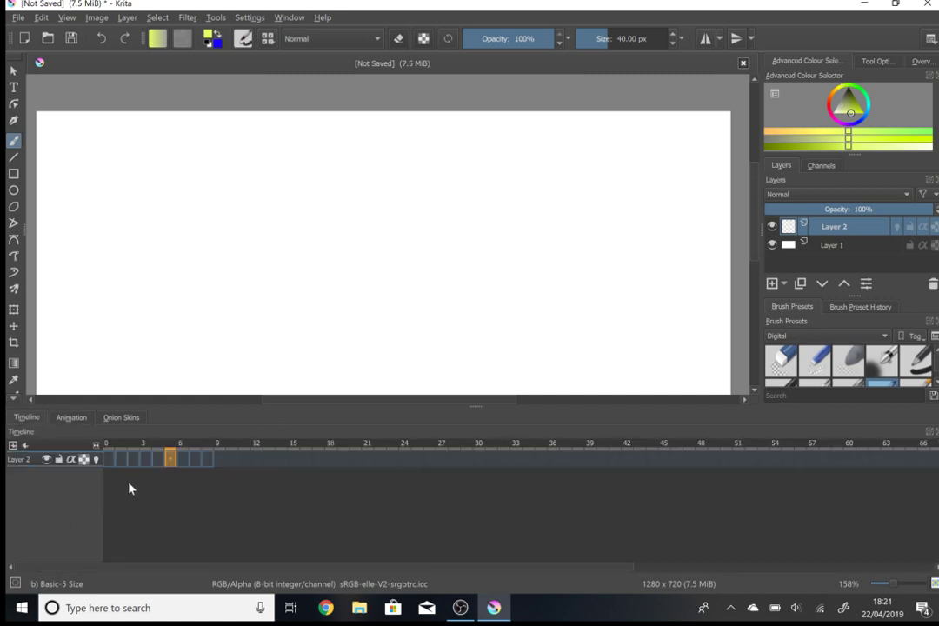
Step: Go to frame 0 and set the brush to bright blue at a size of 13.92 px
click(108, 459)
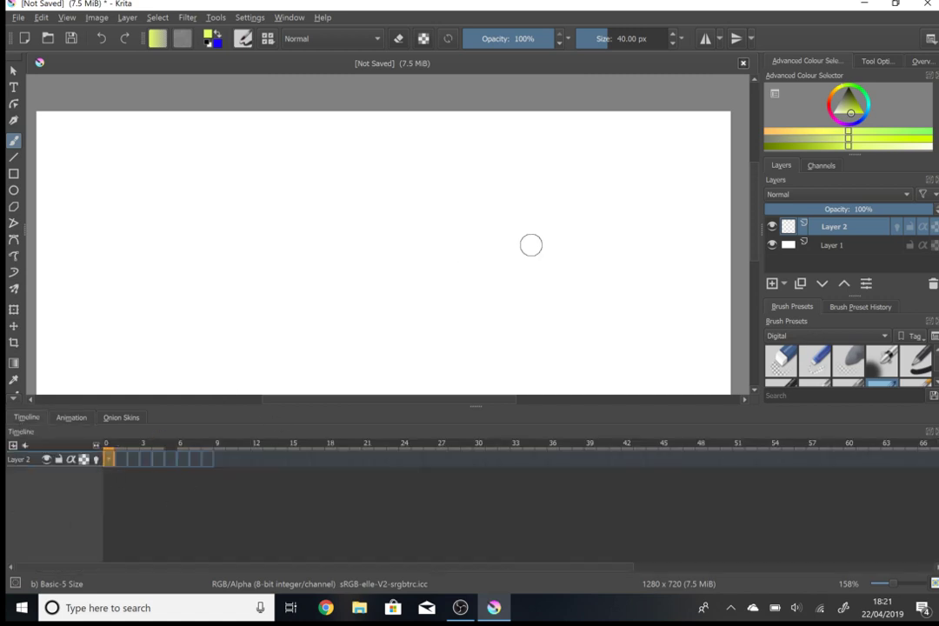
scroll(531, 245, down, 3)
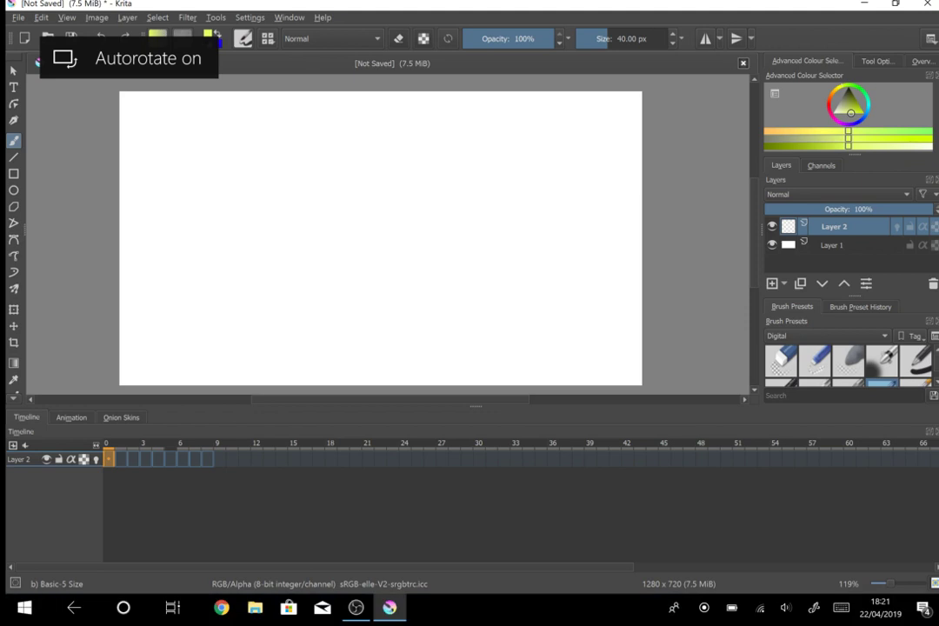
click(858, 121)
click(862, 113)
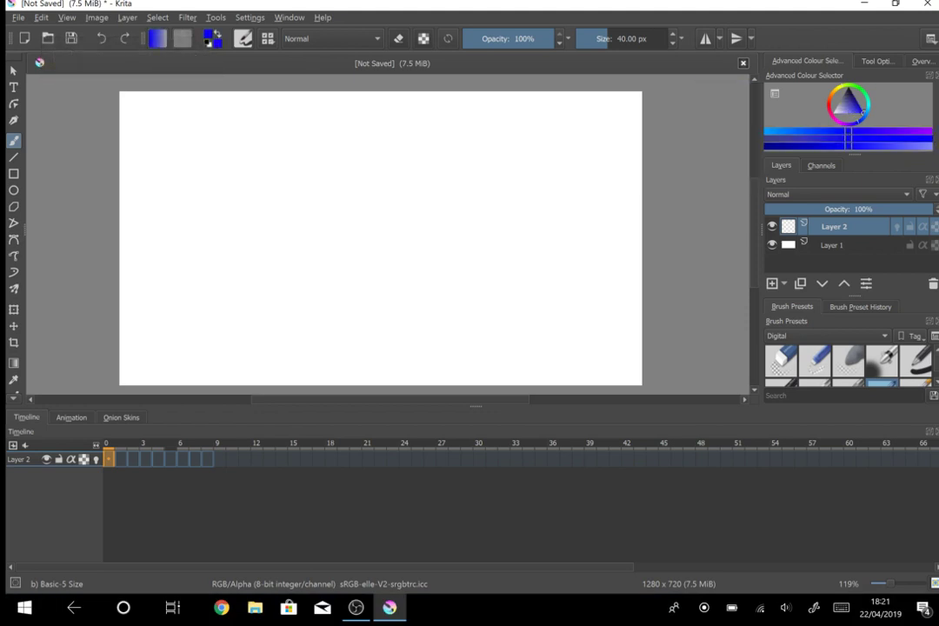
drag(607, 43, 599, 45)
double_click(845, 226)
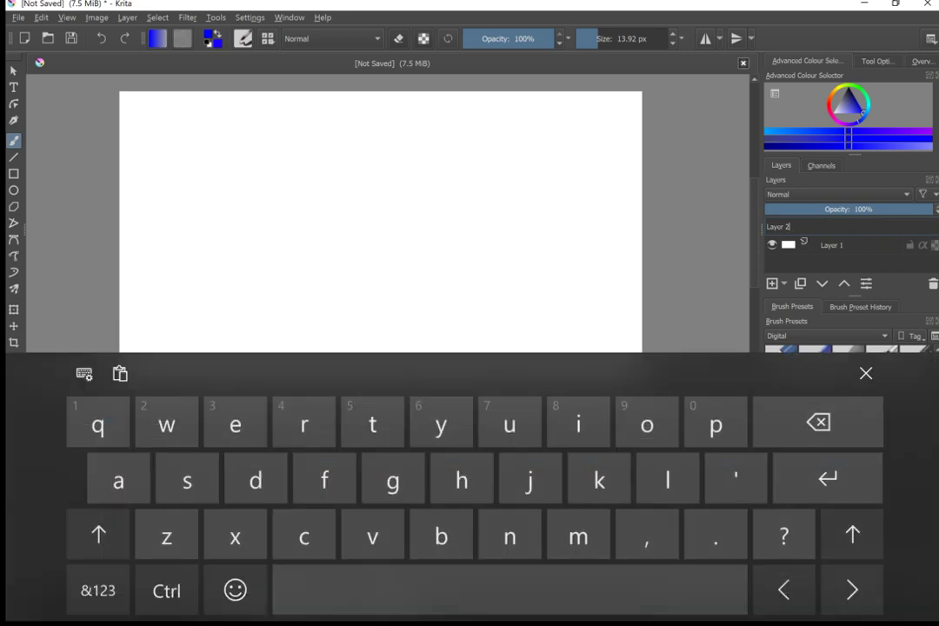
key(Return)
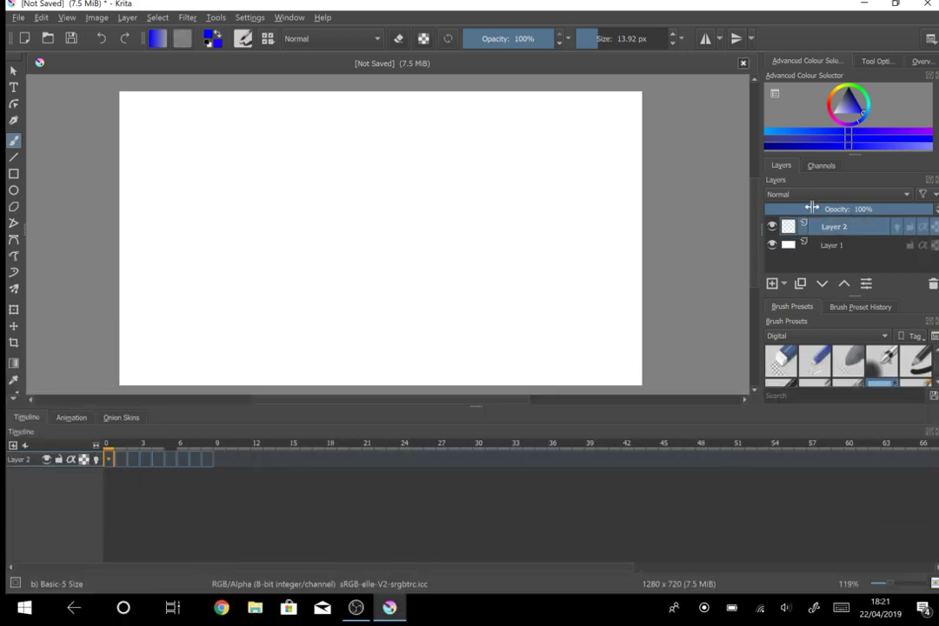
Step: Draw a ball on Layer 2 at frame 0 as a rough circle with a slightly tilted cross inside
scroll(392, 303, down, 3)
scroll(432, 250, up, 4)
drag(495, 323, 517, 331)
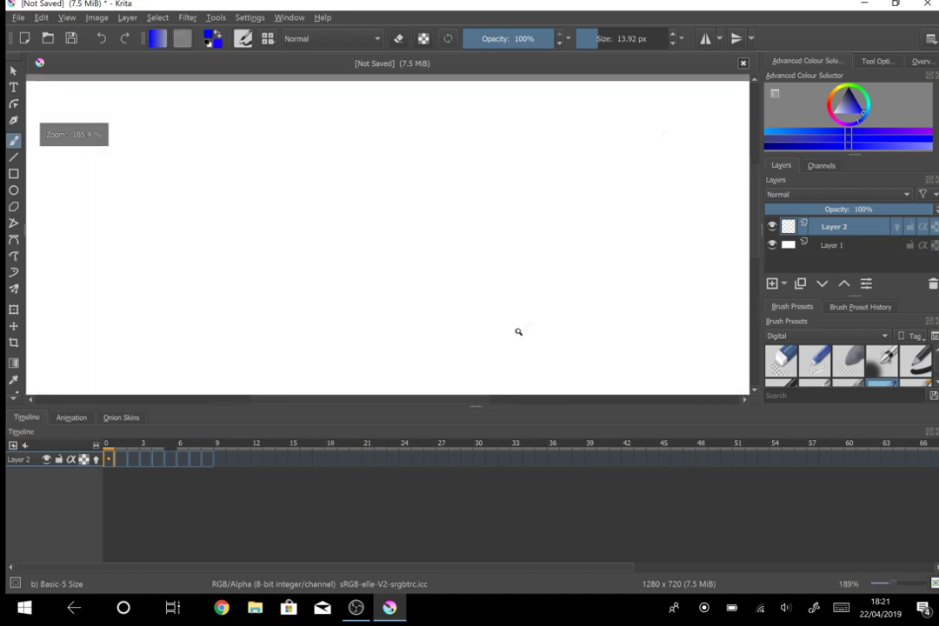
mouse_move(343, 187)
mouse_down()
mouse_move(285, 250)
mouse_move(286, 184)
mouse_move(386, 243)
mouse_move(372, 265)
mouse_move(276, 184)
mouse_up()
drag(285, 240, 383, 214)
mouse_move(321, 176)
mouse_down()
mouse_move(339, 268)
mouse_move(323, 176)
mouse_up()
Step: Advance to frame 1 and turn on onion skins for Layer 2
key(Right)
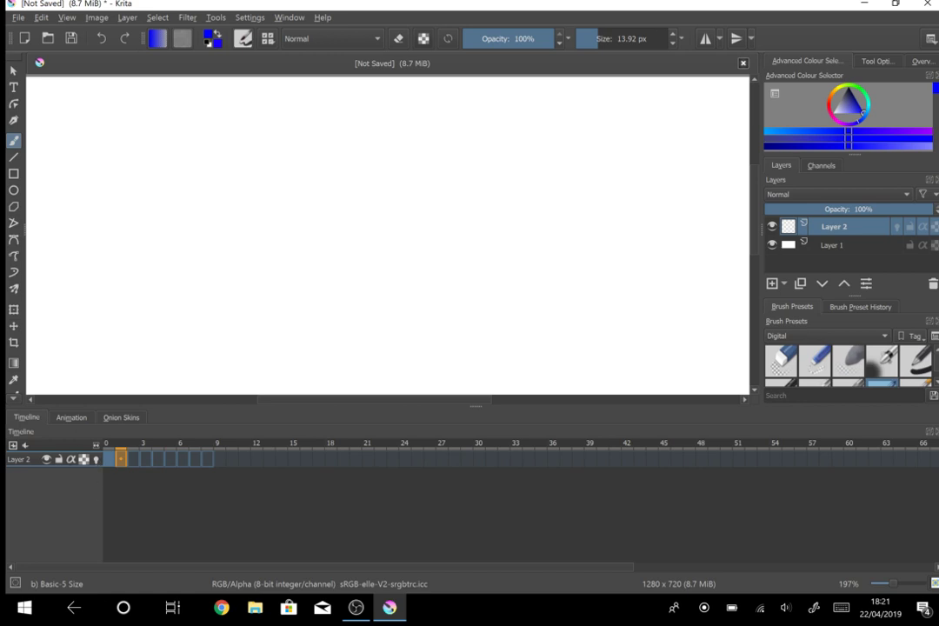
click(96, 459)
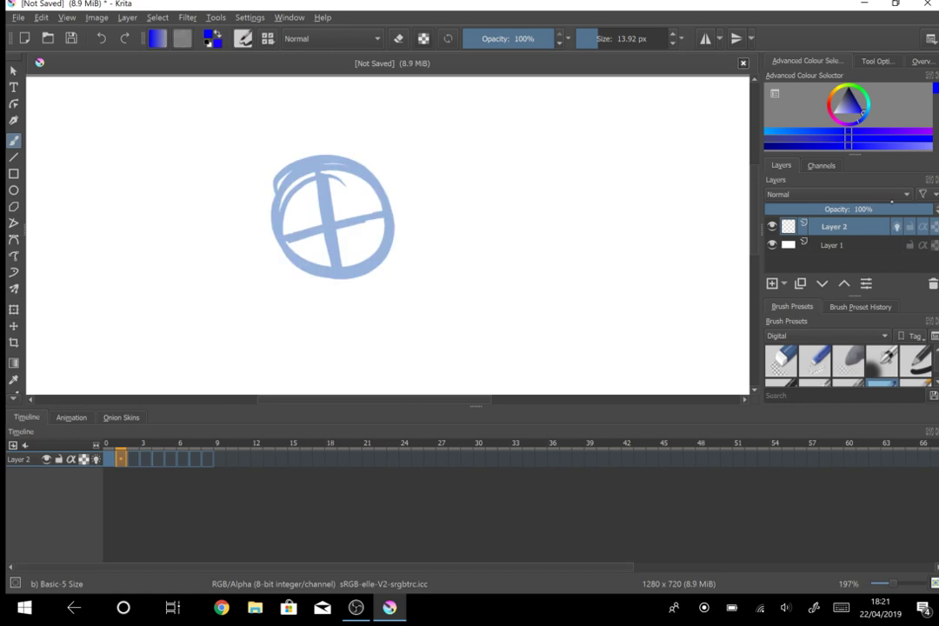
scroll(422, 363, up, 2)
scroll(132, 329, down, 2)
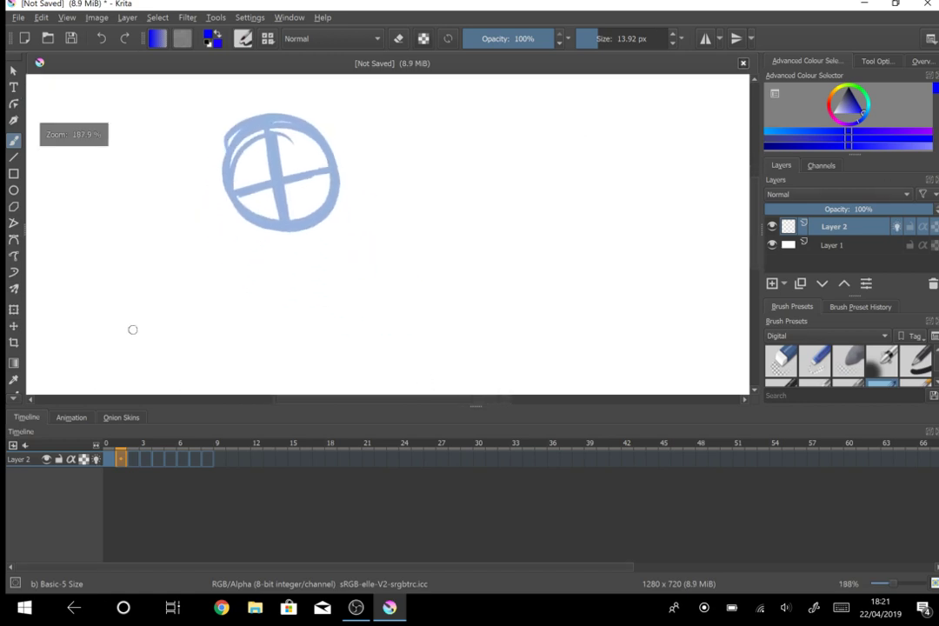
scroll(207, 272, down, 3)
Step: Extend the onion skins to three frames before and after, and make their opacity fade toward the farthest frames
click(71, 418)
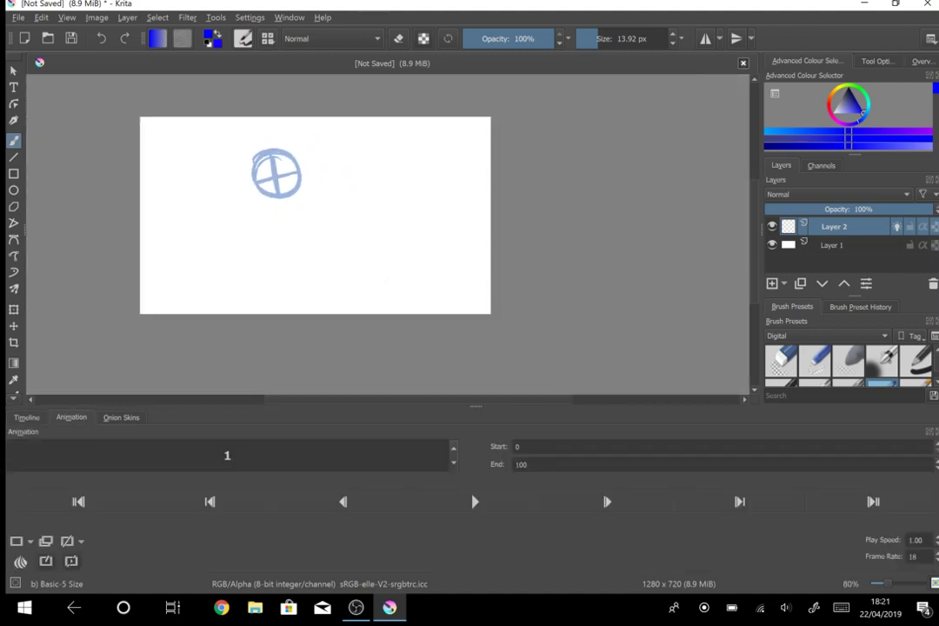
click(121, 417)
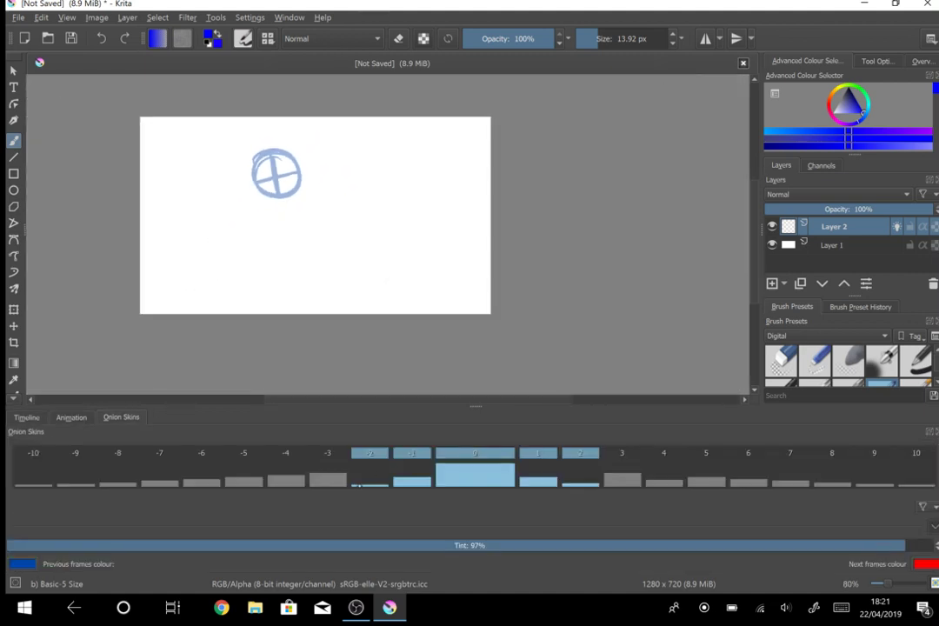
click(328, 453)
click(622, 453)
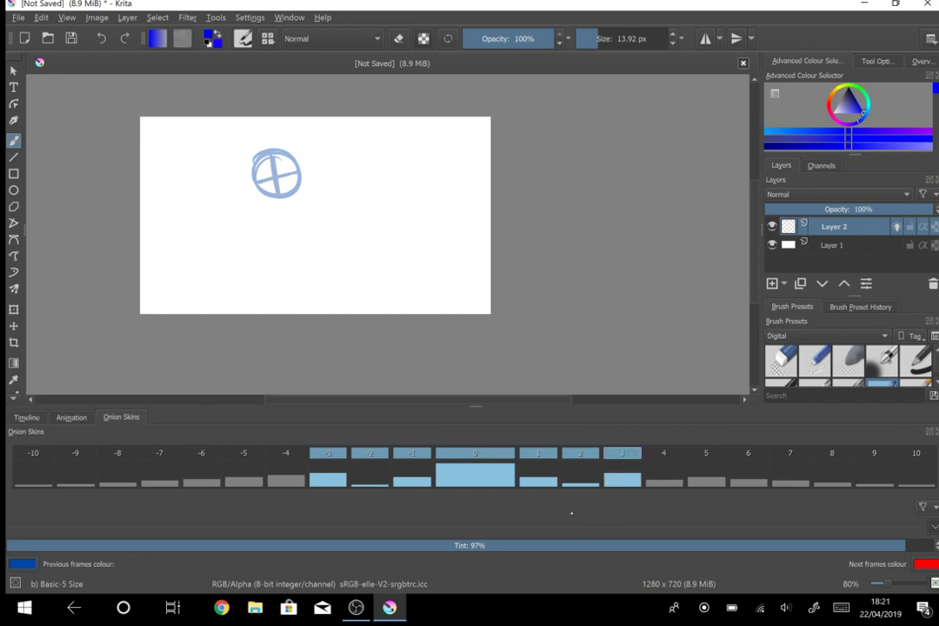
click(588, 479)
click(13, 380)
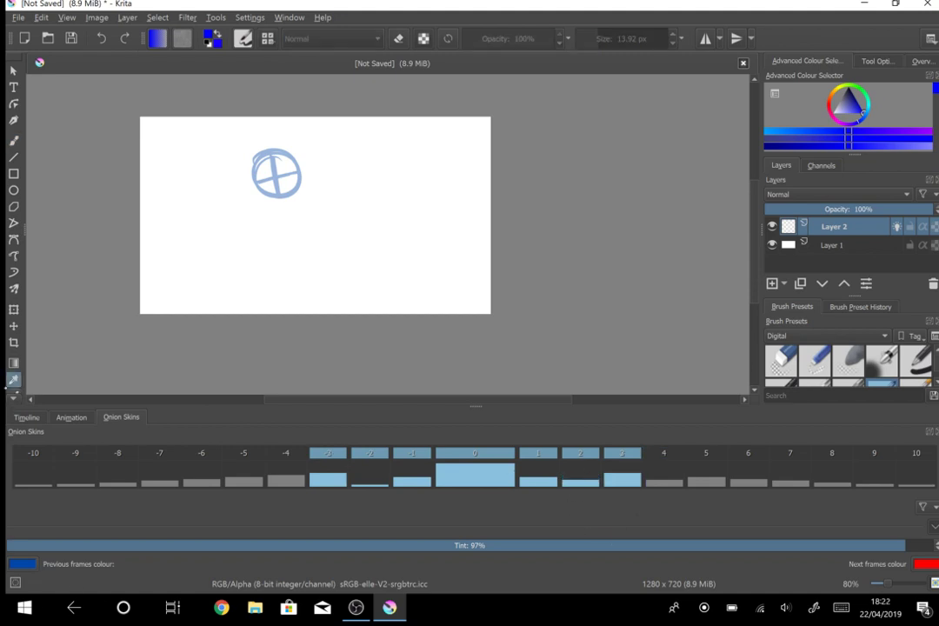
click(381, 481)
click(628, 484)
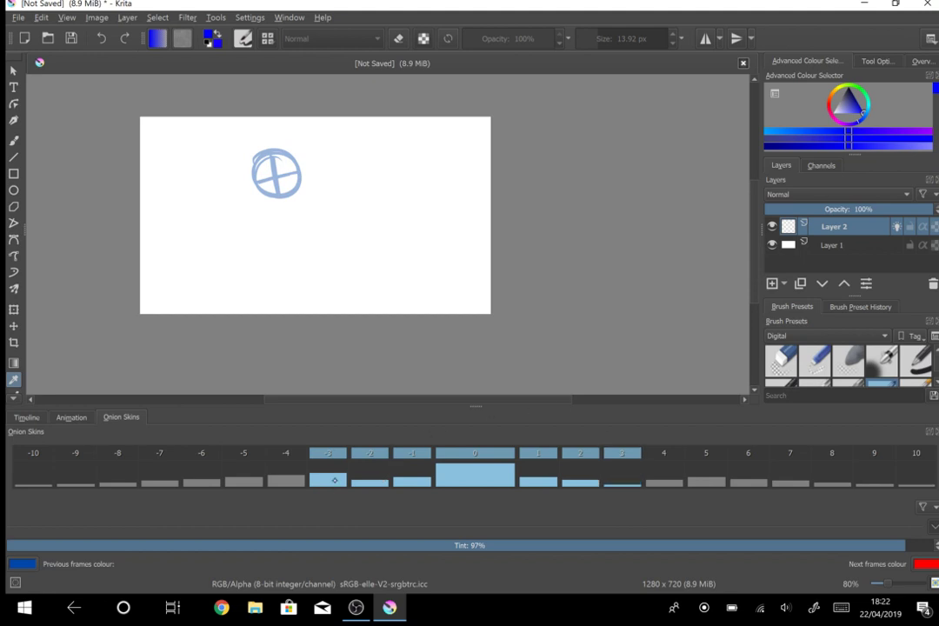
mouse_move(335, 480)
mouse_down()
mouse_move(335, 492)
mouse_move(330, 485)
mouse_up()
Step: Change the onion skins' previous frames colour to bright green and return to the timeline
click(21, 563)
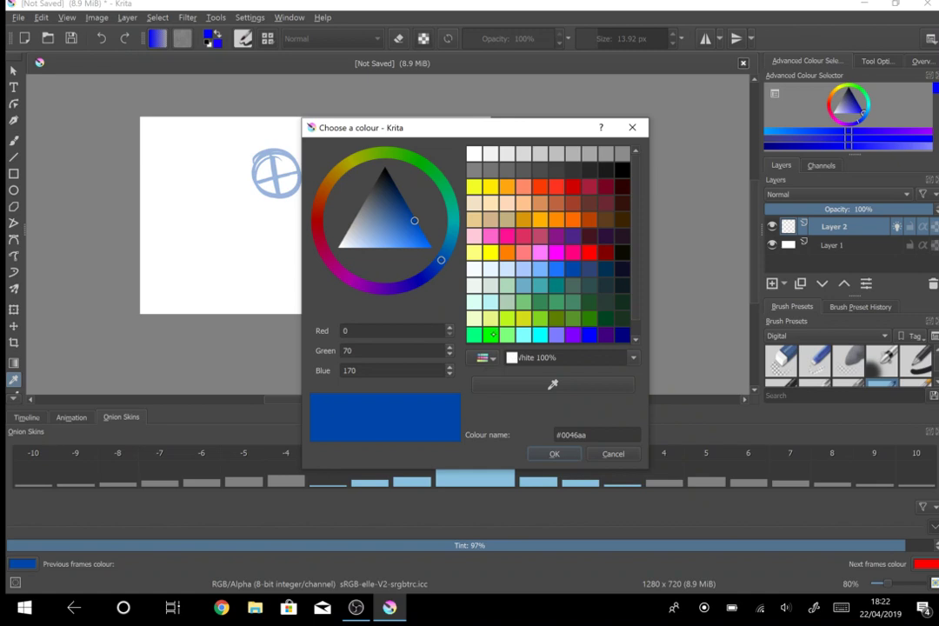
click(491, 334)
click(554, 452)
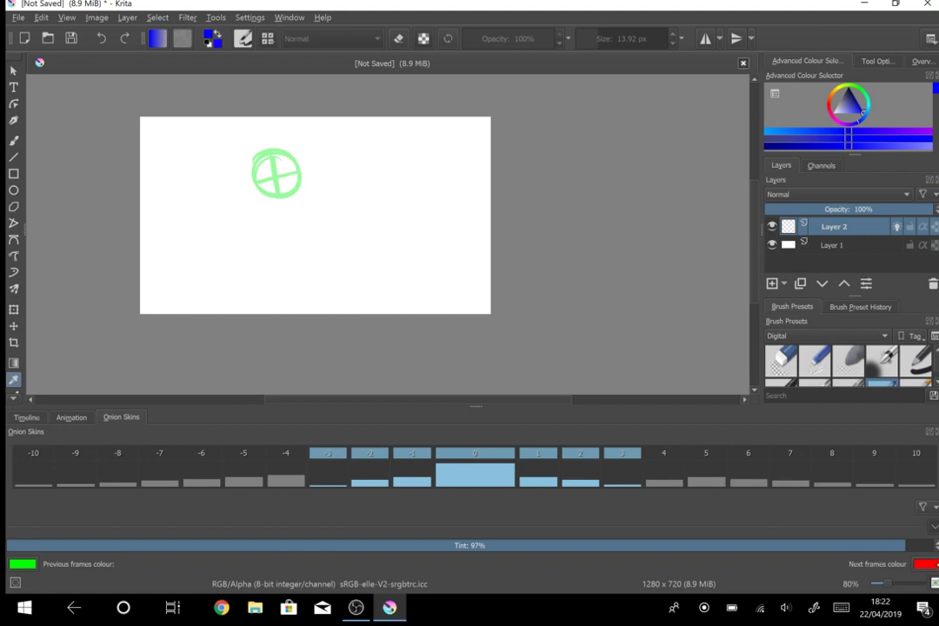
click(35, 415)
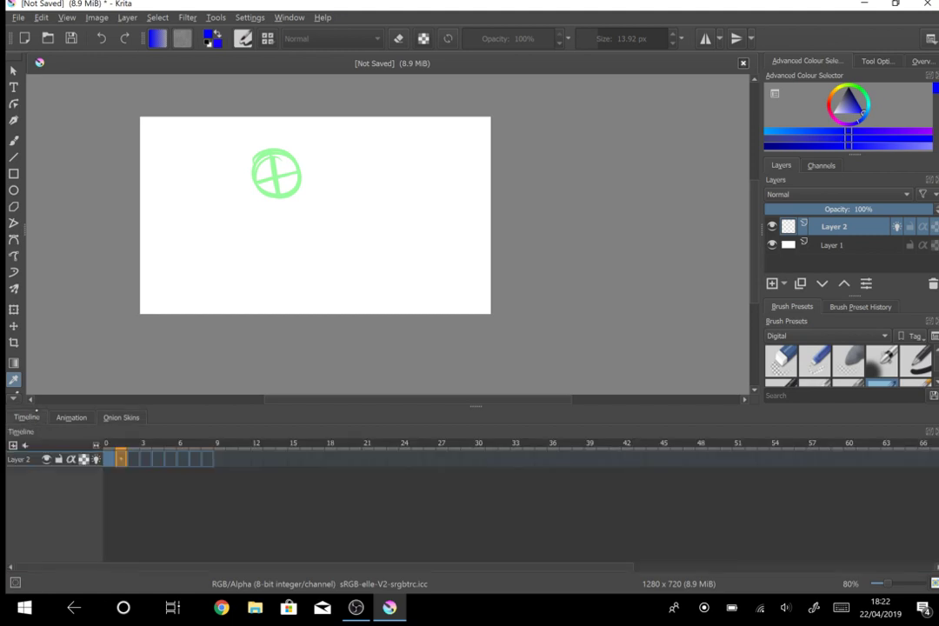
scroll(402, 131, up, 3)
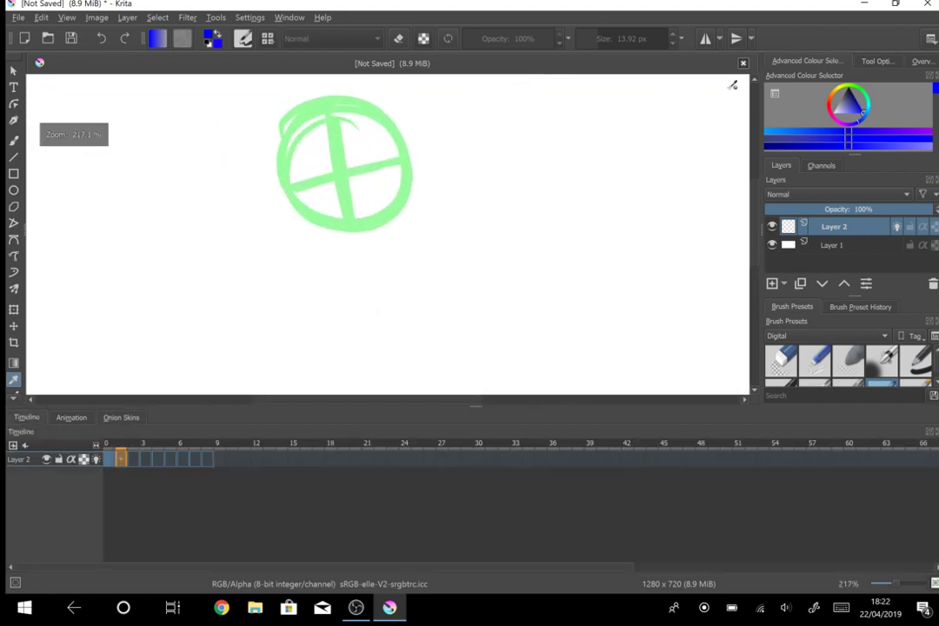
drag(352, 98, 400, 130)
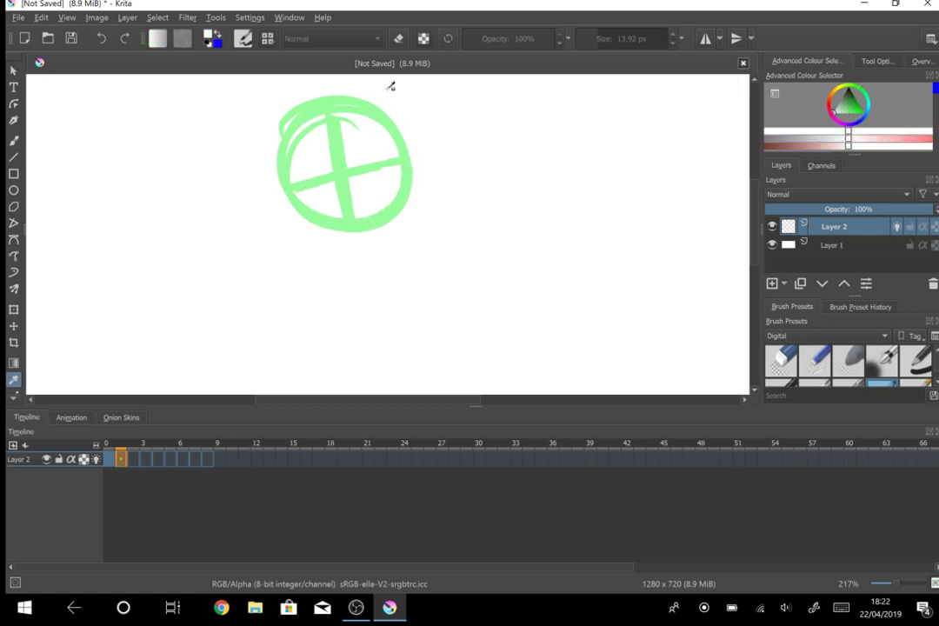
click(936, 88)
click(864, 113)
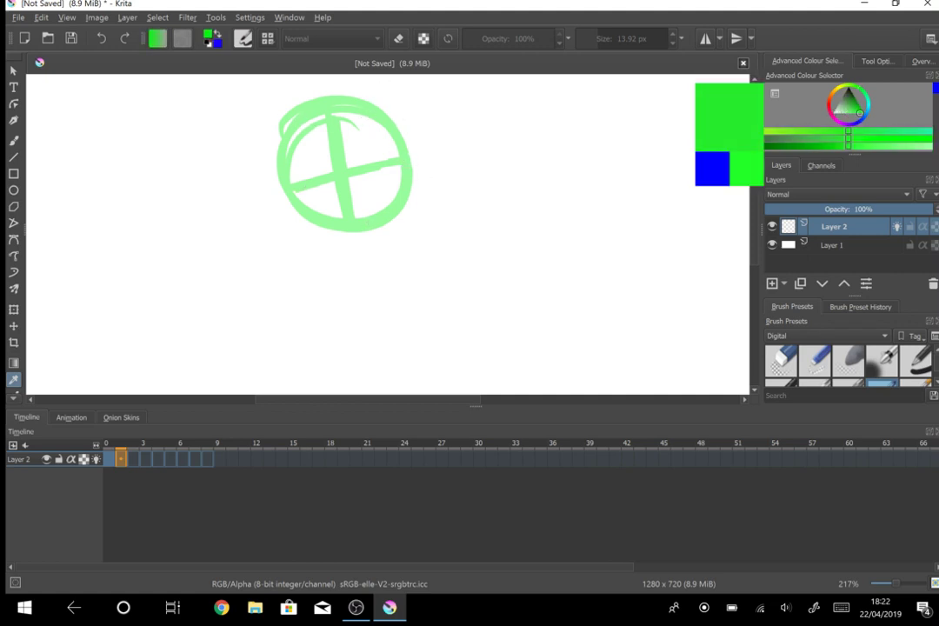
click(859, 121)
Step: With the Freehand Brush, draw the crossed circle on frames 1 and 2, each slightly right of the previous one
click(13, 140)
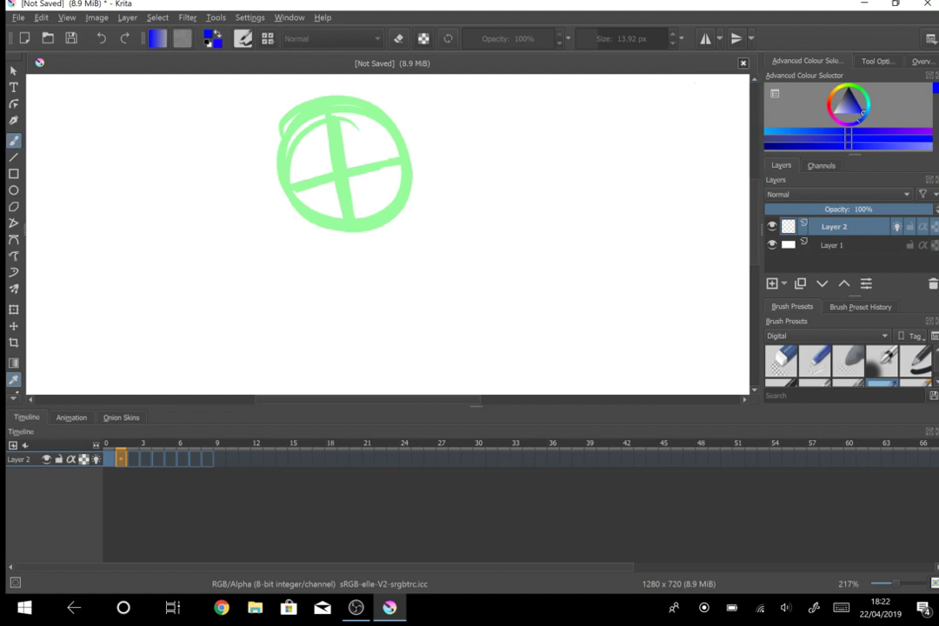
mouse_move(391, 119)
mouse_down()
mouse_move(294, 126)
mouse_move(306, 168)
mouse_move(435, 164)
mouse_move(354, 129)
mouse_move(376, 222)
mouse_up()
key(Right)
mouse_move(422, 139)
mouse_down()
mouse_move(386, 116)
mouse_move(417, 122)
mouse_move(330, 183)
mouse_move(439, 186)
mouse_up()
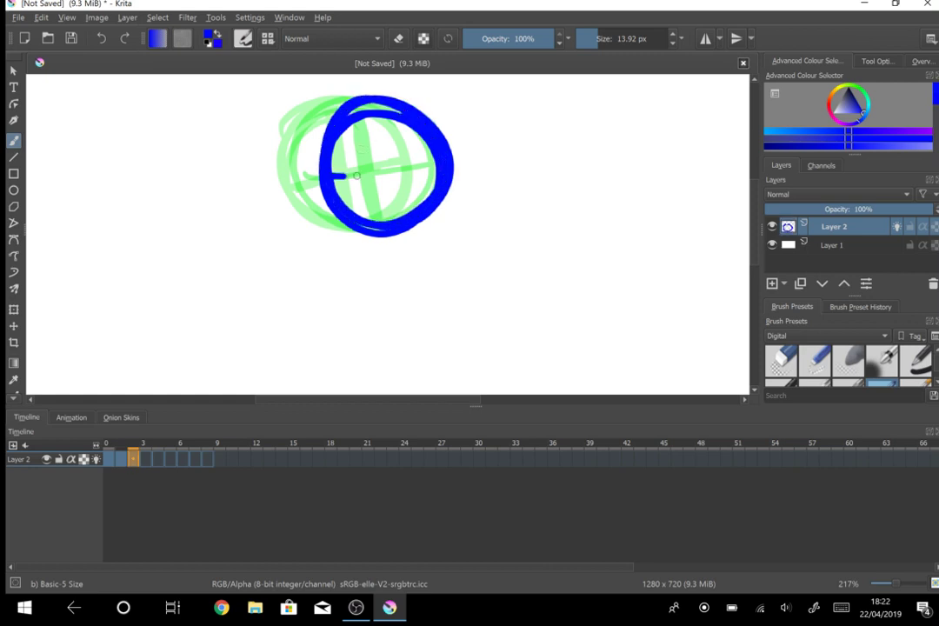
drag(323, 171, 433, 167)
drag(393, 104, 397, 230)
Step: Flip back and forth through frames 0 to 2 to check the movement of the ball against its onion skins
key(comma)
key(comma)
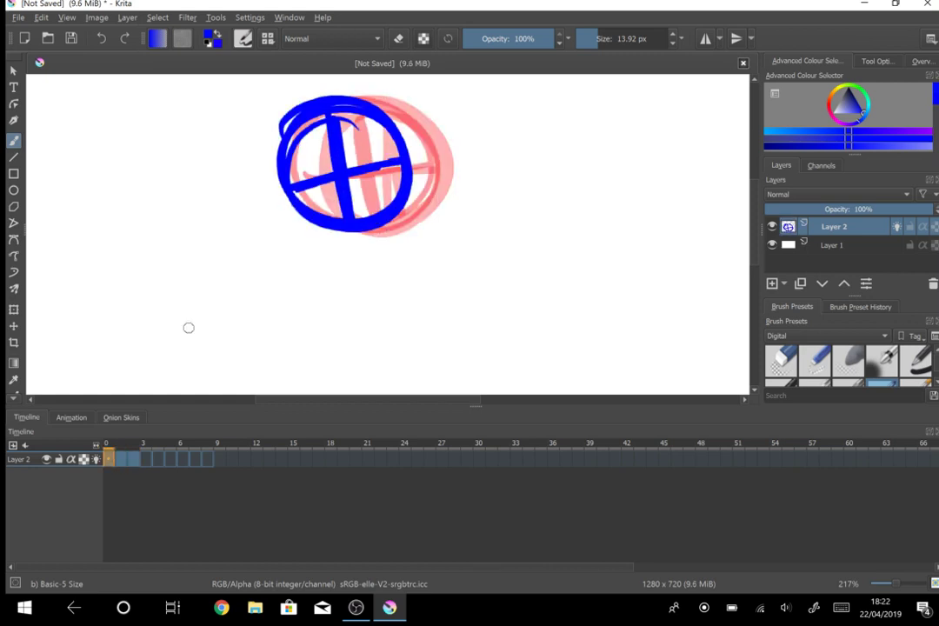
scroll(188, 328, up, 1)
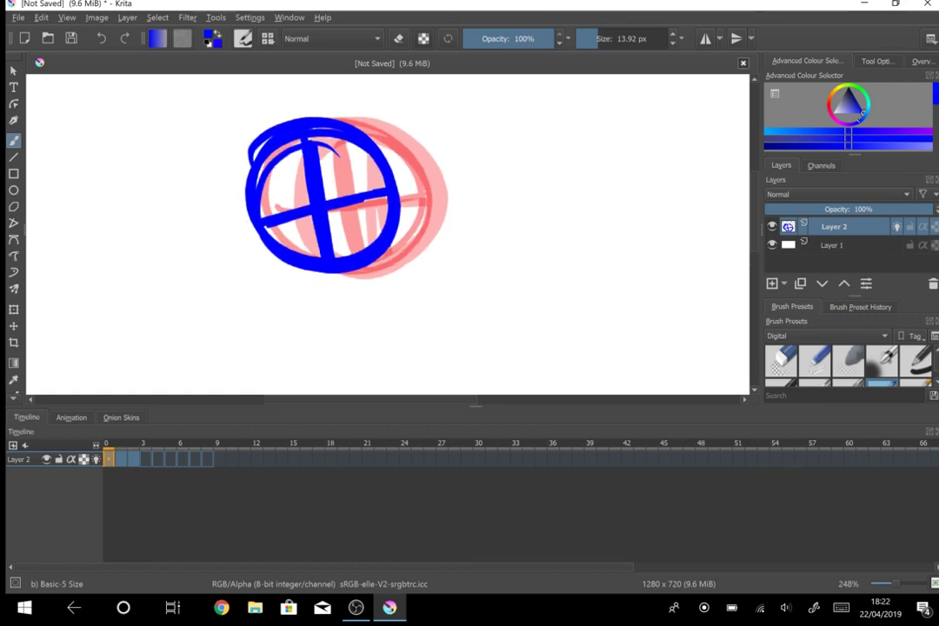
key(period)
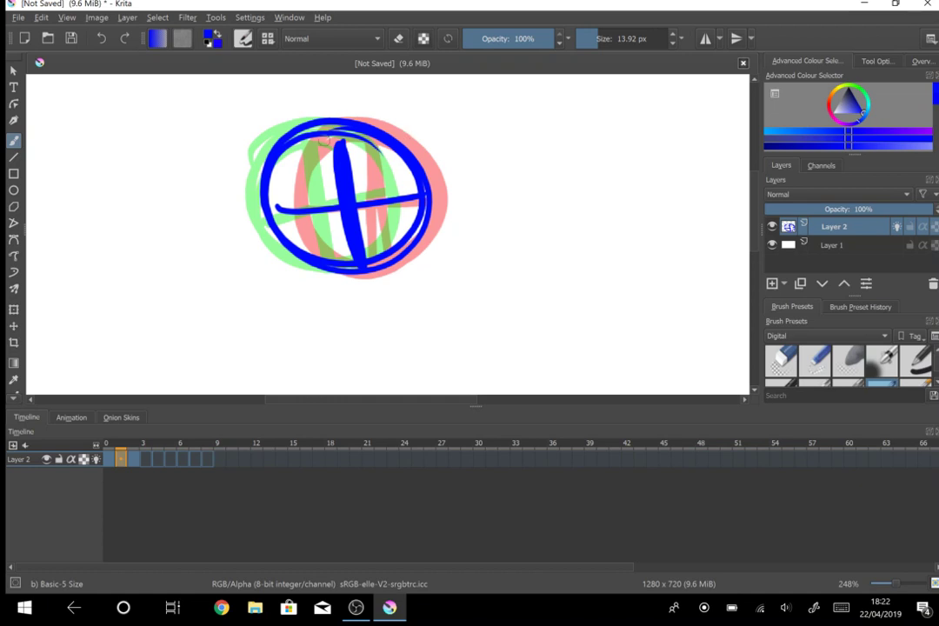
key(period)
key(comma)
key(comma)
key(period)
key(period)
Step: Draw the crossed circle on frame 3, shifted right of the onion-skinned ball, redoing its vertical line once
key(period)
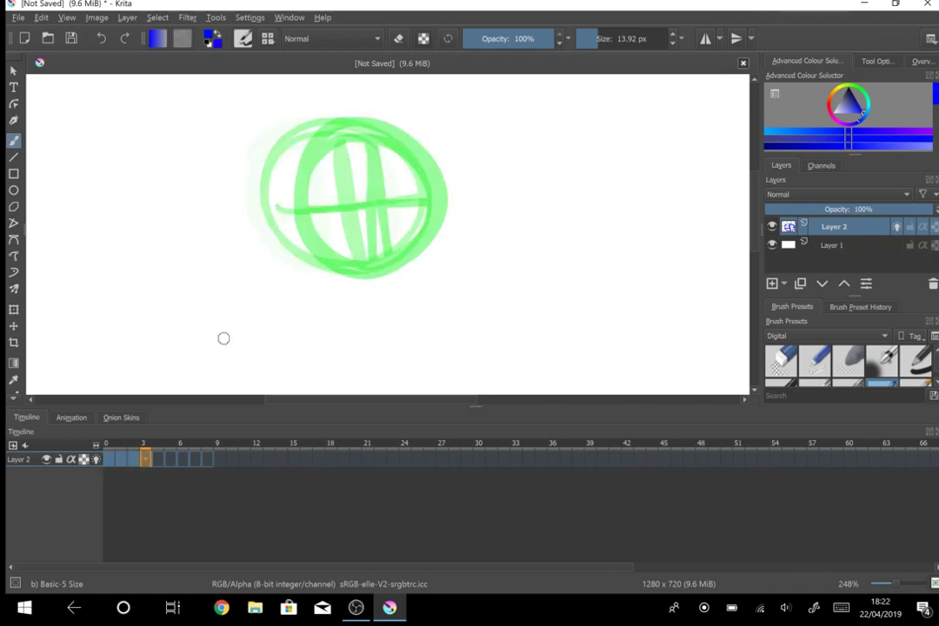
mouse_move(425, 148)
mouse_down()
mouse_move(492, 206)
mouse_move(466, 247)
mouse_up()
drag(341, 199, 490, 191)
mouse_move(423, 124)
mouse_down()
mouse_move(415, 130)
mouse_move(428, 239)
mouse_up()
key(ctrl+z)
mouse_move(424, 126)
mouse_down()
mouse_move(440, 227)
mouse_move(432, 265)
mouse_up()
Step: Draw the crossed circle on frames 4 and 5, continuing the ball's movement to the right
key(period)
mouse_move(426, 128)
mouse_down()
mouse_move(486, 225)
mouse_move(508, 226)
mouse_move(520, 188)
mouse_move(454, 252)
mouse_up()
drag(358, 197, 525, 186)
key(period)
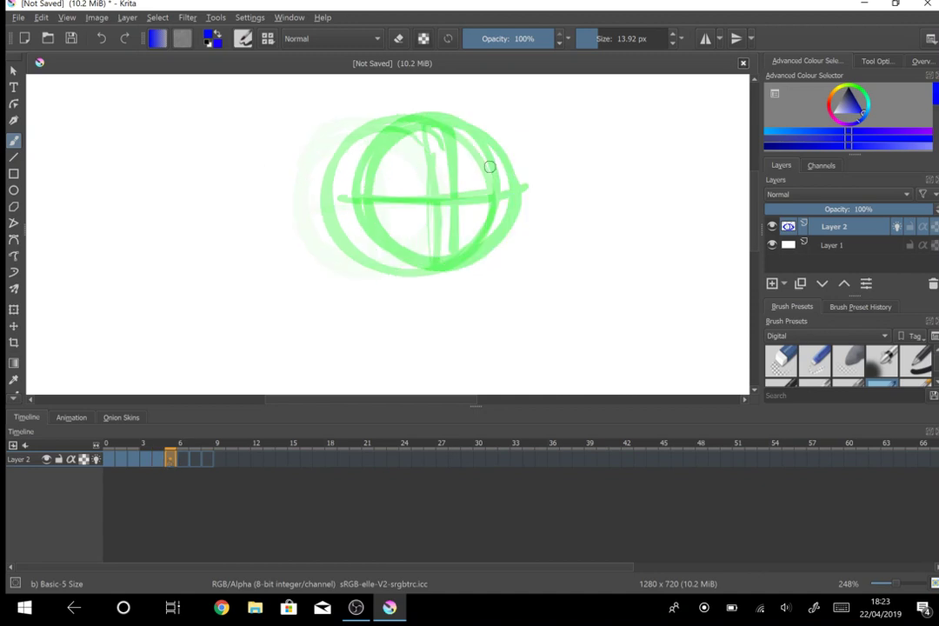
mouse_move(474, 139)
mouse_down()
mouse_move(387, 252)
mouse_move(487, 130)
mouse_move(391, 215)
mouse_move(524, 206)
mouse_move(501, 273)
mouse_move(470, 155)
mouse_move(496, 283)
mouse_move(522, 139)
mouse_up()
Step: Draw the crossed circle on frames 6 and 7, each further right than the onion-skinned ball before it
key(period)
drag(413, 228, 566, 210)
mouse_move(522, 144)
mouse_down()
mouse_move(541, 189)
mouse_move(538, 275)
mouse_up()
click(195, 459)
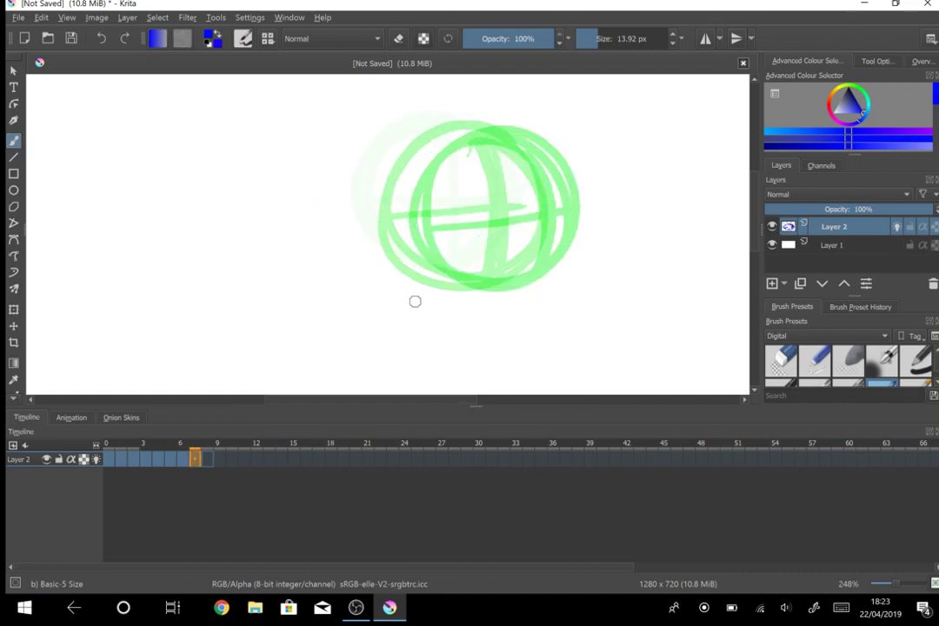
scroll(415, 302, down, 2)
mouse_move(322, 159)
mouse_down()
mouse_move(275, 242)
mouse_move(333, 145)
mouse_move(328, 264)
mouse_move(317, 173)
mouse_move(260, 212)
mouse_move(378, 199)
mouse_up()
mouse_move(351, 160)
mouse_down()
mouse_move(362, 248)
mouse_move(353, 163)
mouse_move(419, 247)
mouse_up()
Step: Draw the ball on frame 9 as a circle with a slightly rising horizontal line, right of the previous drawing
key(period)
drag(382, 152, 412, 233)
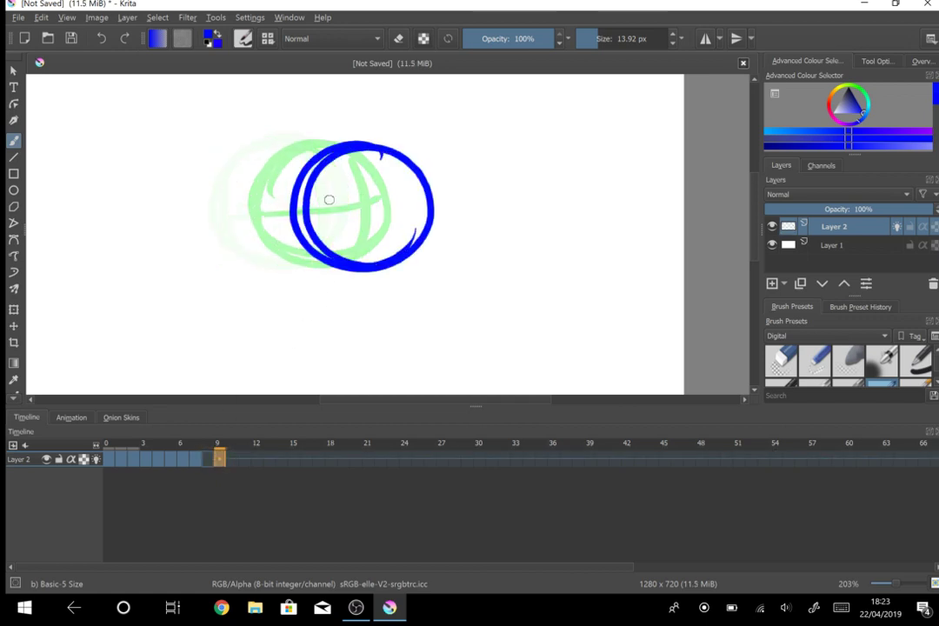
drag(300, 214, 432, 203)
scroll(415, 106, down, 4)
scroll(482, 296, up, 2)
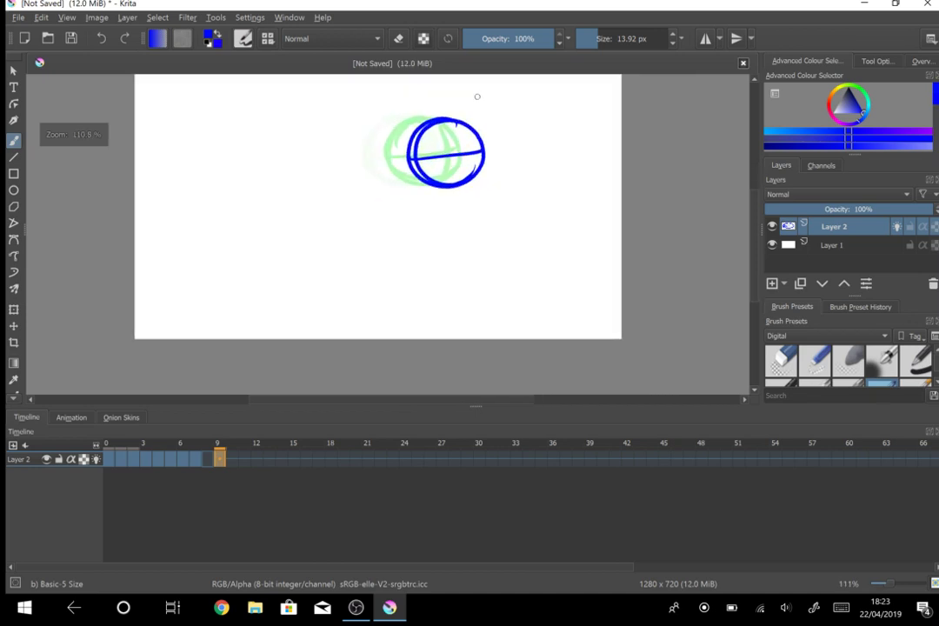
Step: Go back to empty frame 8 and draw the crossed circle between the green and red onion skins
click(108, 459)
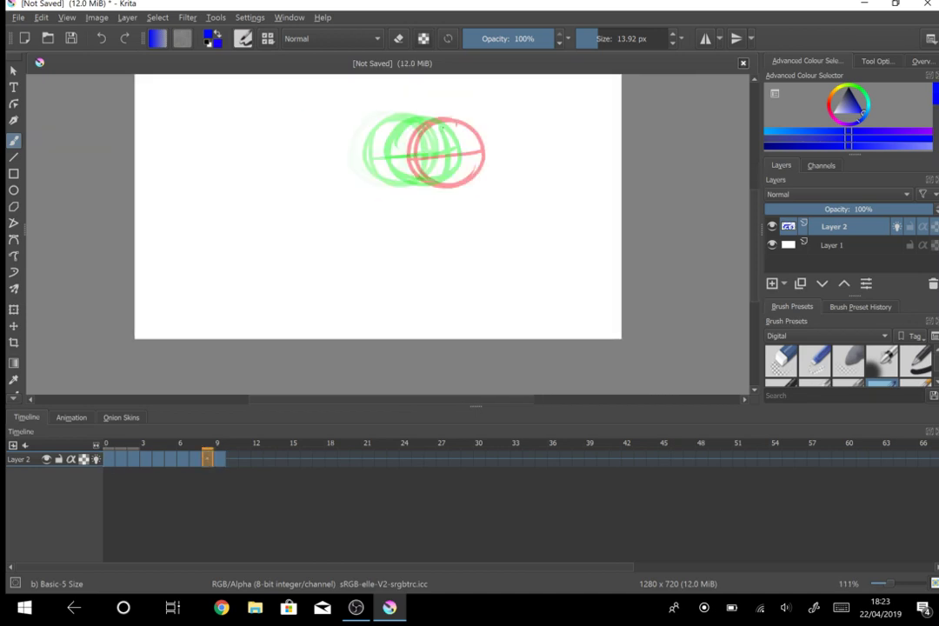
mouse_move(441, 126)
mouse_down()
mouse_move(405, 146)
mouse_move(448, 335)
mouse_move(408, 237)
mouse_move(505, 247)
mouse_move(376, 210)
mouse_up()
click(100, 38)
scroll(452, 378, up, 2)
scroll(452, 378, up, 1)
drag(336, 286, 487, 271)
mouse_move(438, 190)
mouse_down()
mouse_move(459, 236)
mouse_move(464, 310)
mouse_up()
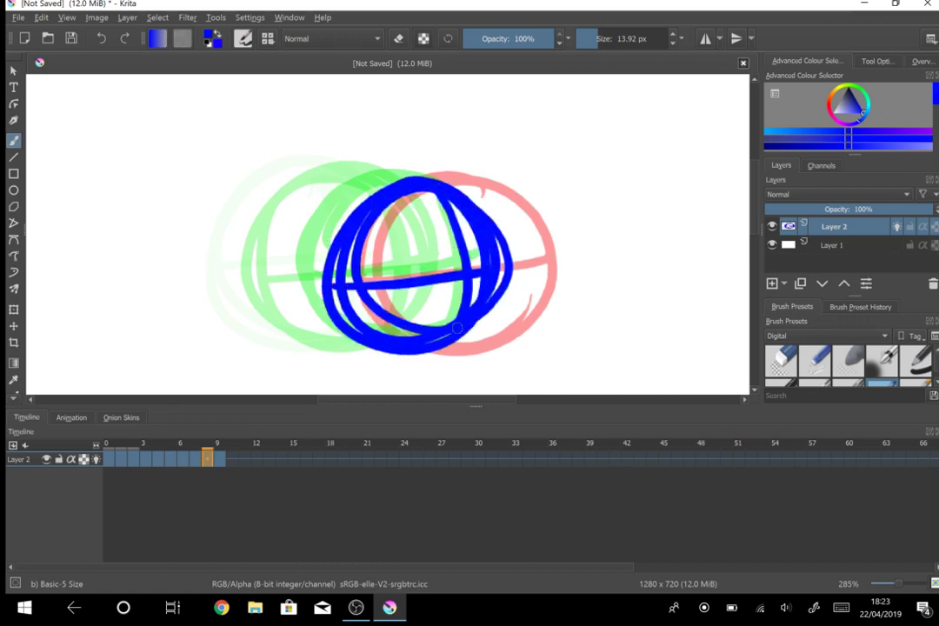
Step: Return to frame 0 and play the animation to check the ball's movement
scroll(492, 196, down, 5)
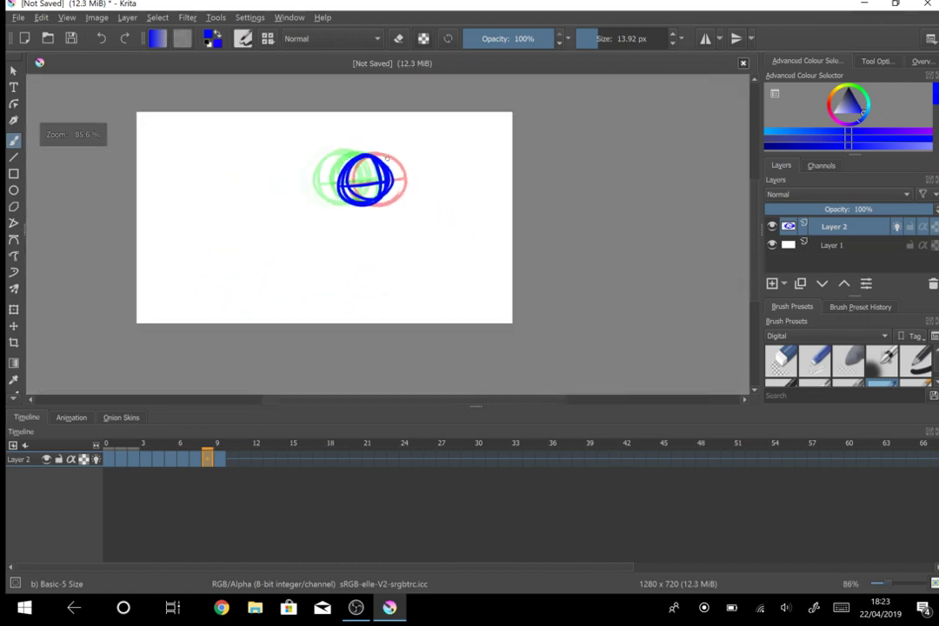
click(109, 459)
click(71, 417)
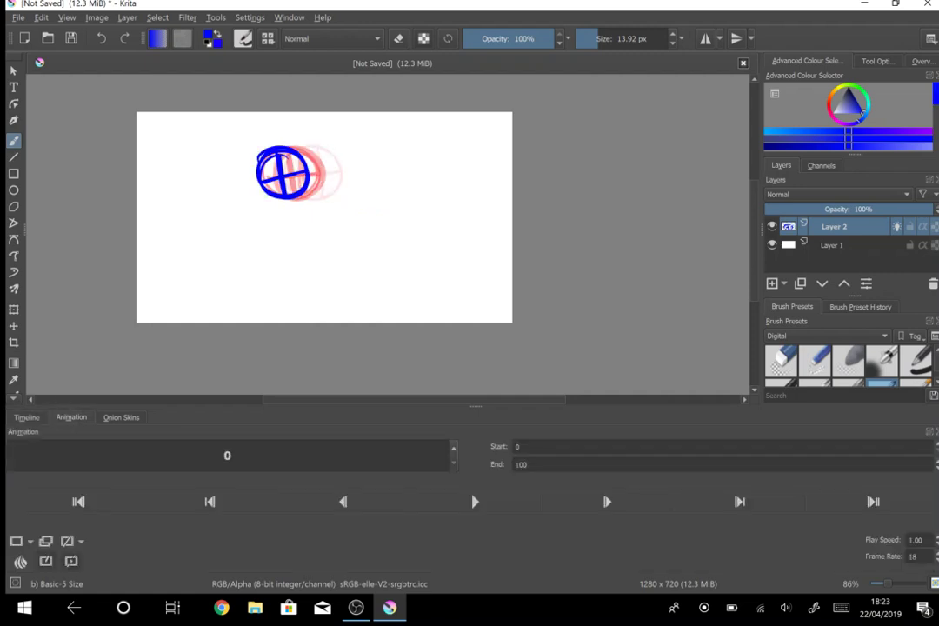
key(space)
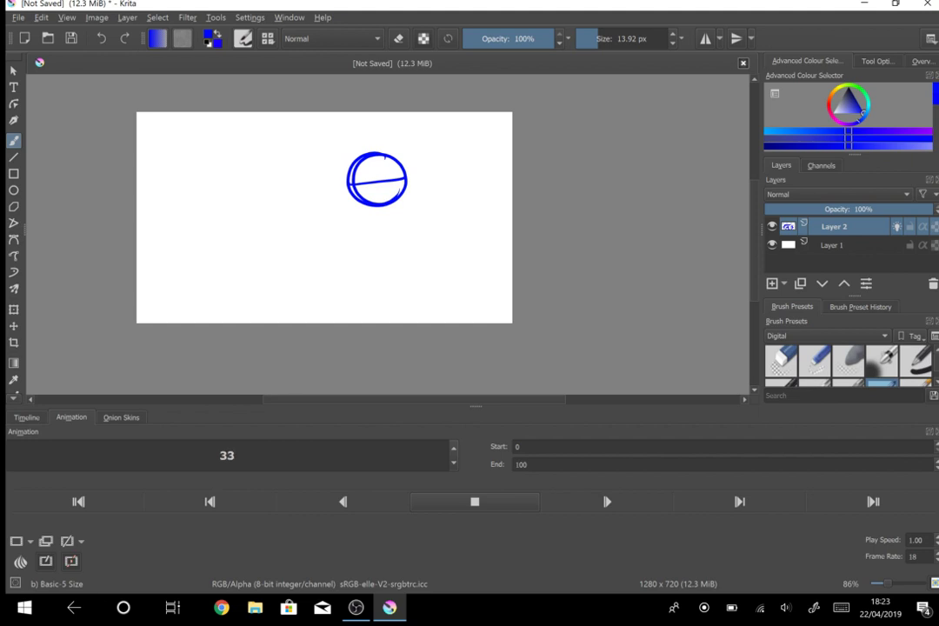
Step: Stop the playback and set the animation's end frame to 9, matching the last drawn frame
key(space)
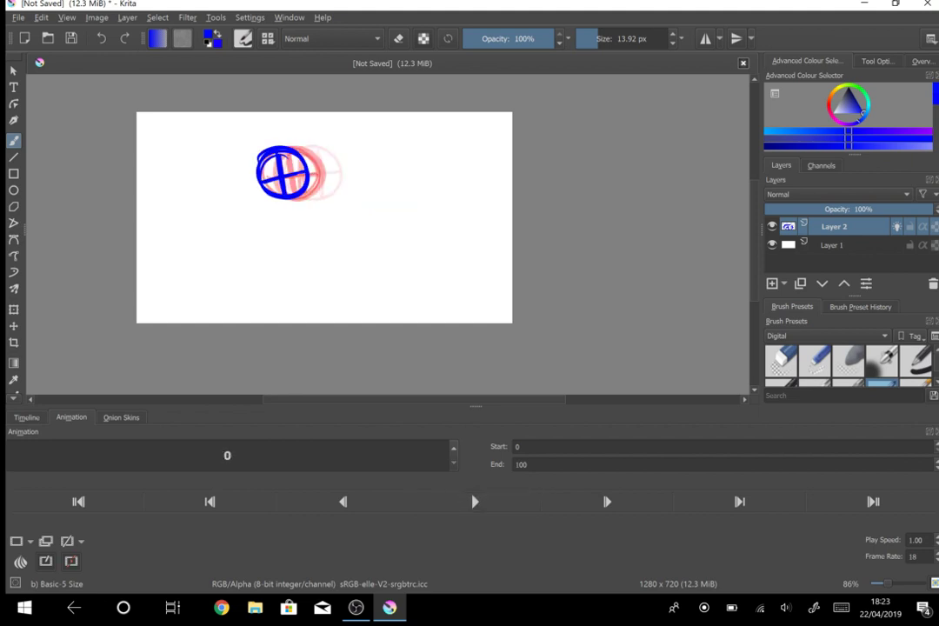
click(26, 417)
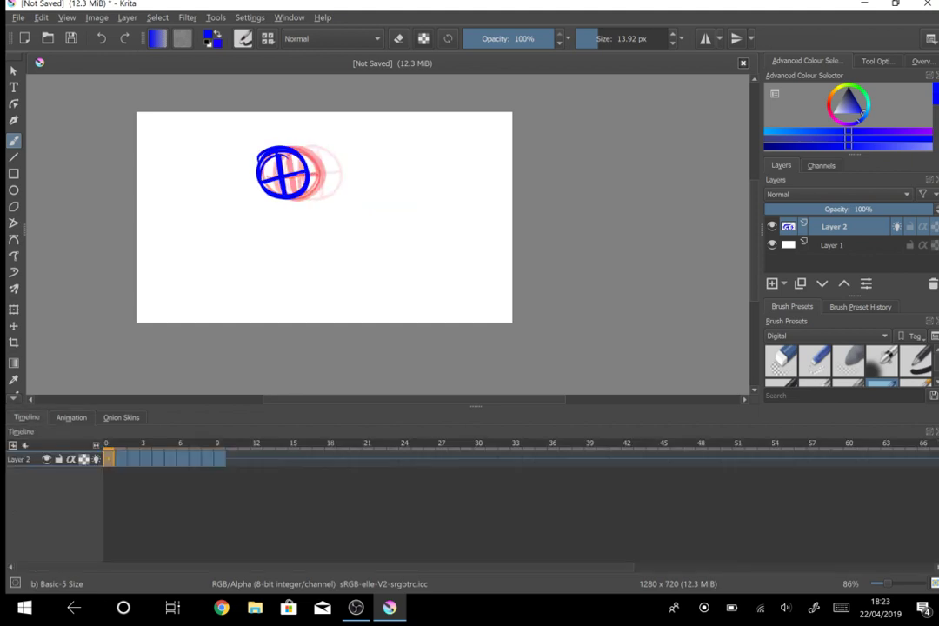
click(220, 459)
click(71, 418)
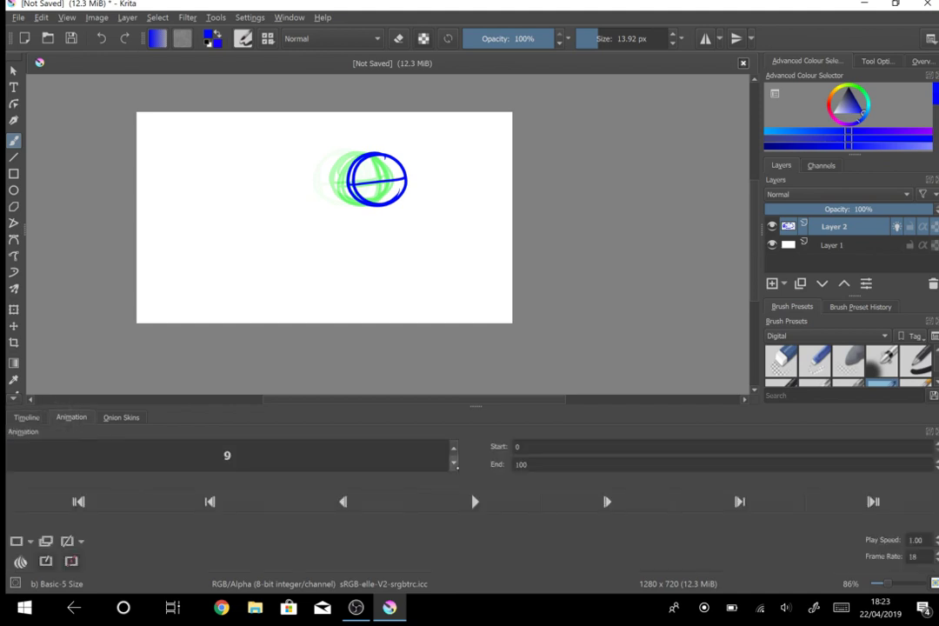
click(532, 464)
click(840, 607)
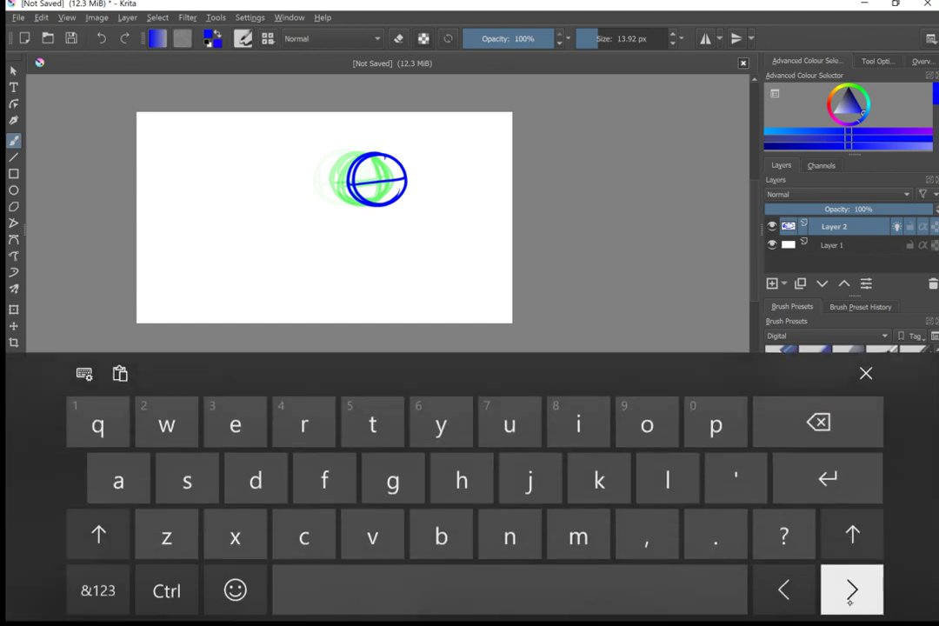
click(817, 422)
click(98, 591)
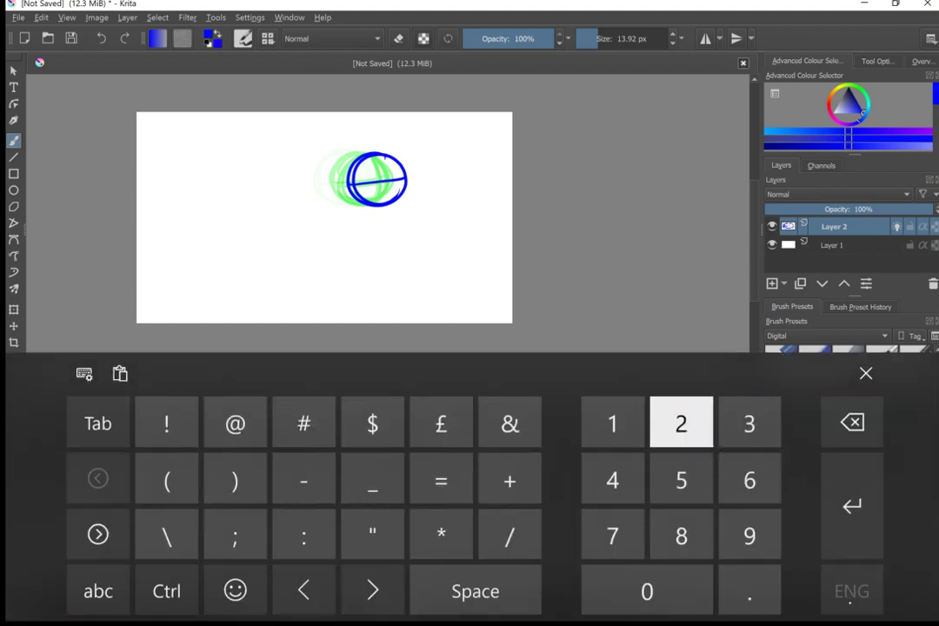
click(750, 535)
click(866, 373)
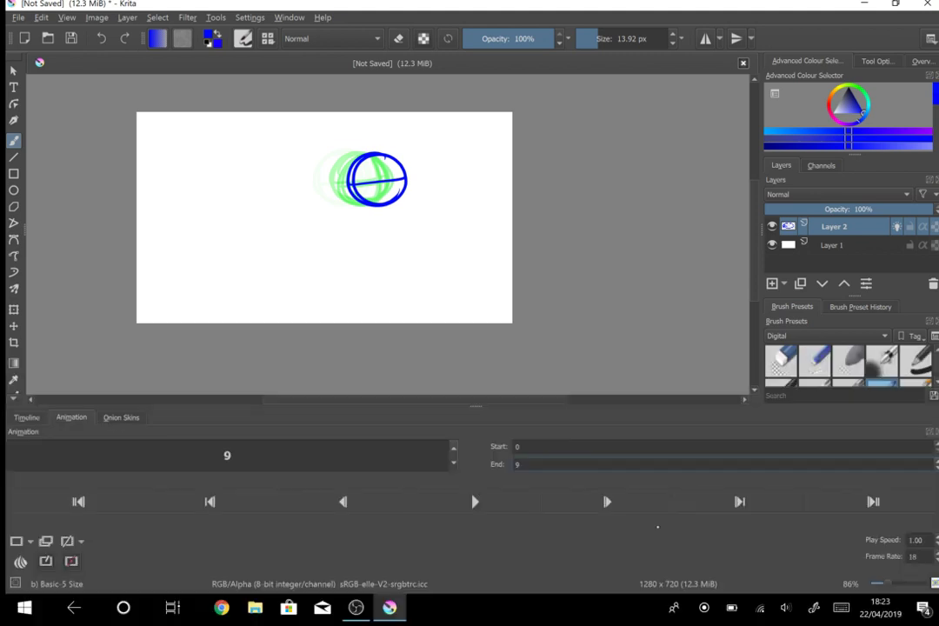
Step: Play the animation from frame 0 over the shortened range, and stop it again
click(26, 417)
click(71, 417)
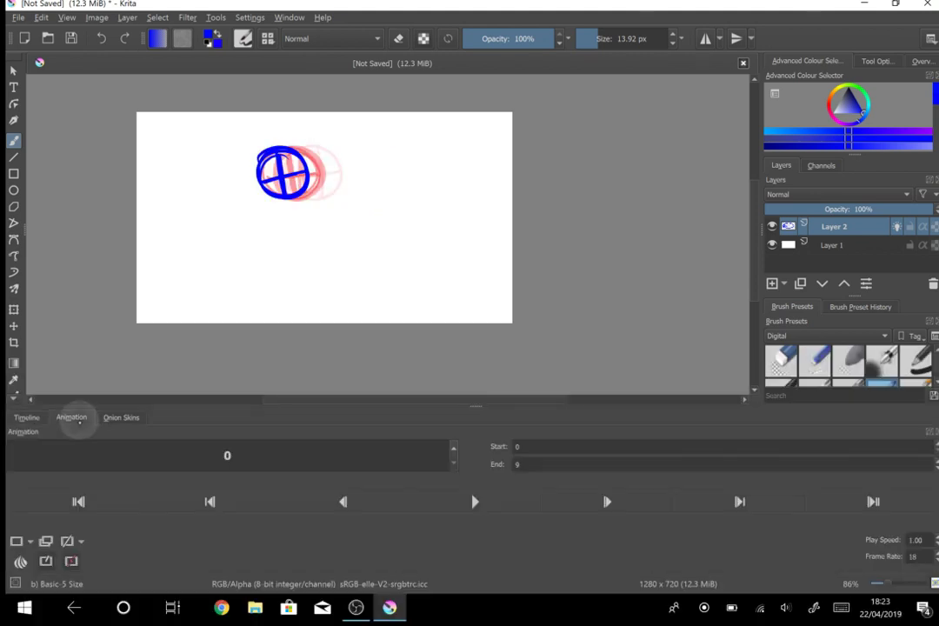
click(475, 501)
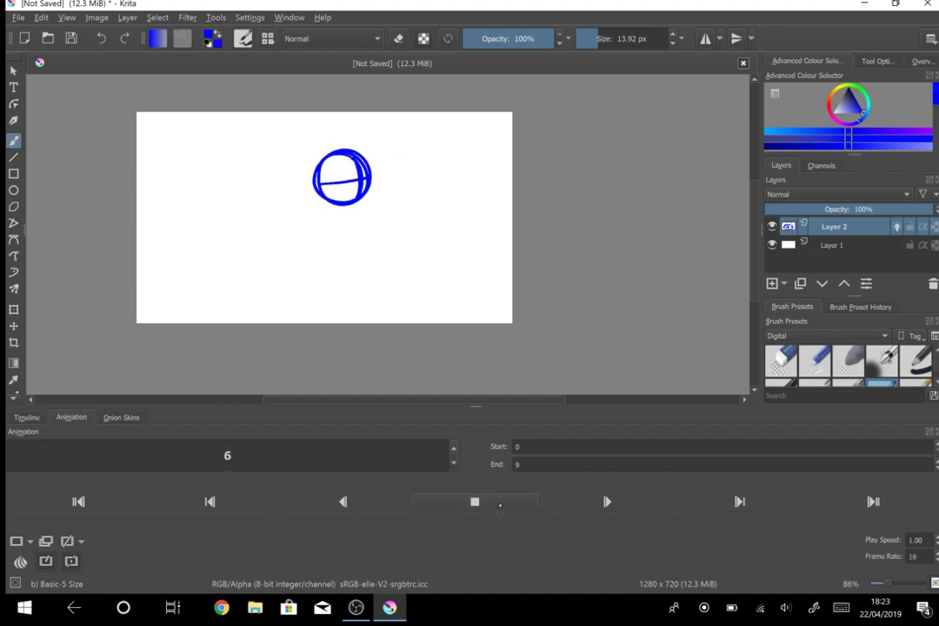
click(485, 496)
Step: On frame 0, draw a circle with two descending lines below the ball, and a smaller circle with a short line at the canvas's lower edge
click(26, 418)
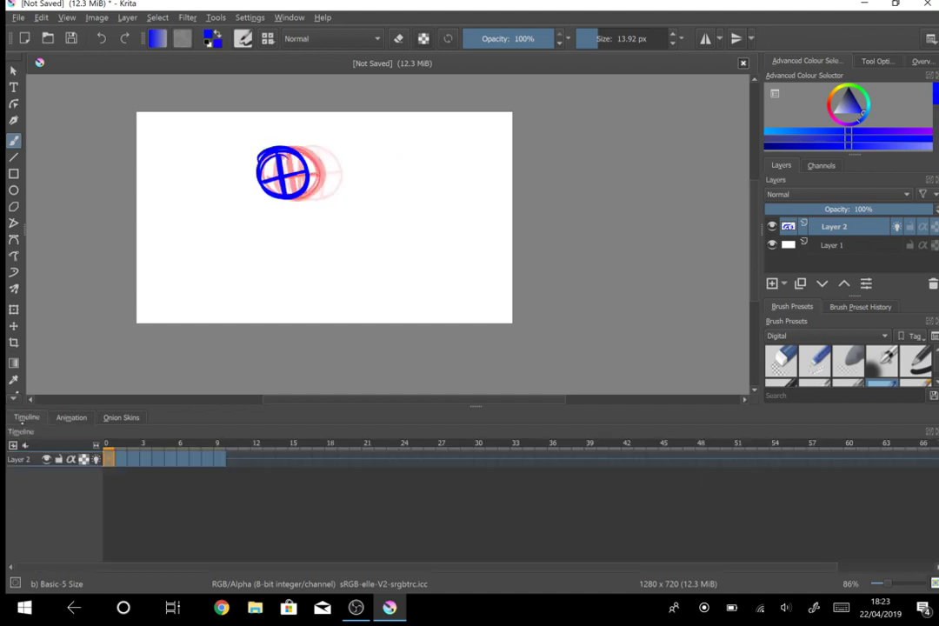
scroll(429, 128, up, 5)
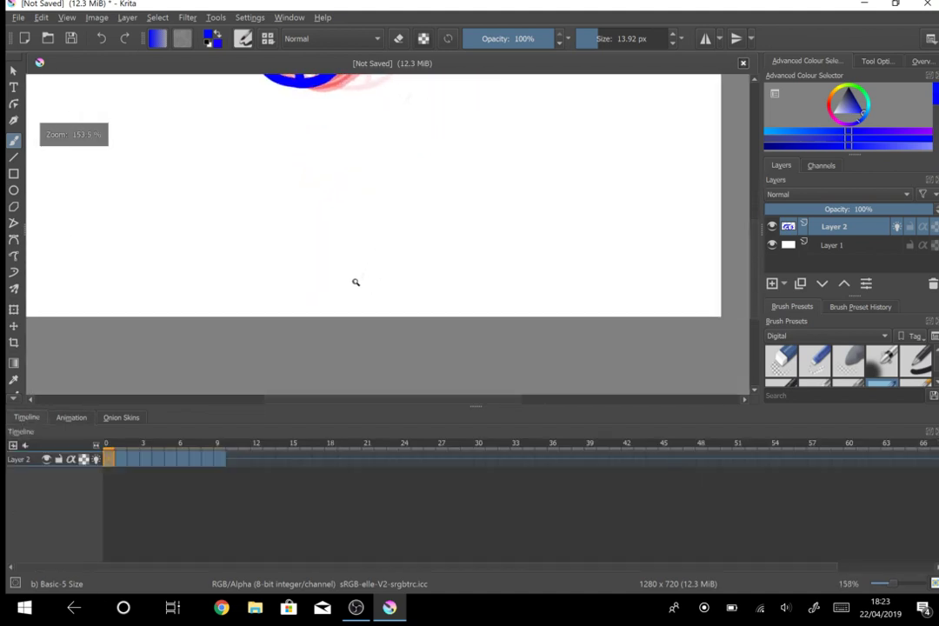
scroll(391, 356, down, 2)
mouse_move(337, 213)
mouse_down()
mouse_move(276, 264)
mouse_move(362, 199)
mouse_move(357, 274)
mouse_up()
key(ctrl+z)
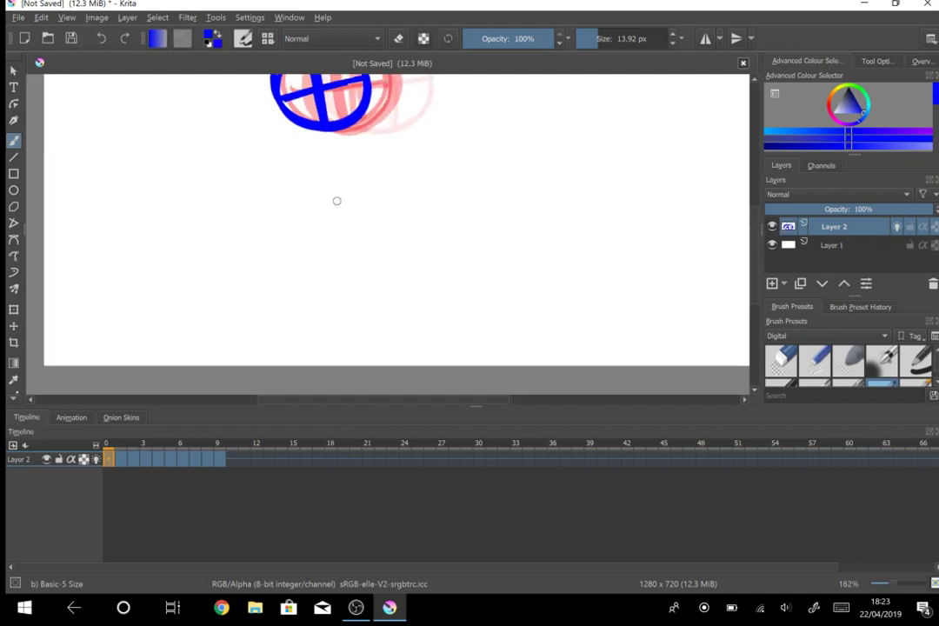
scroll(331, 129, down, 2)
mouse_move(343, 198)
mouse_down()
mouse_move(312, 240)
mouse_move(334, 198)
mouse_move(352, 202)
mouse_up()
drag(430, 295, 426, 297)
drag(337, 235, 352, 329)
key(ctrl+z)
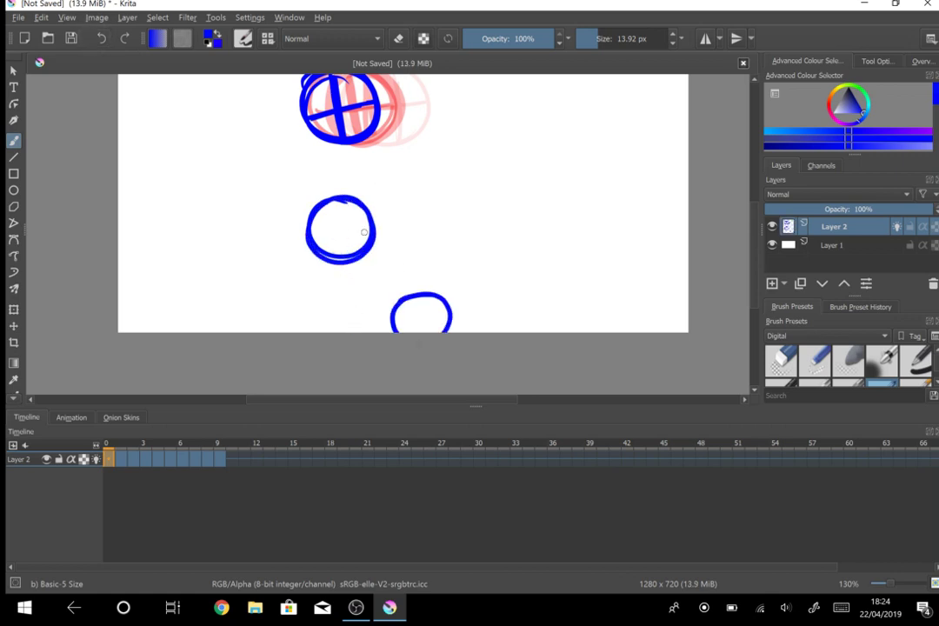
drag(309, 236, 323, 332)
drag(359, 228, 352, 332)
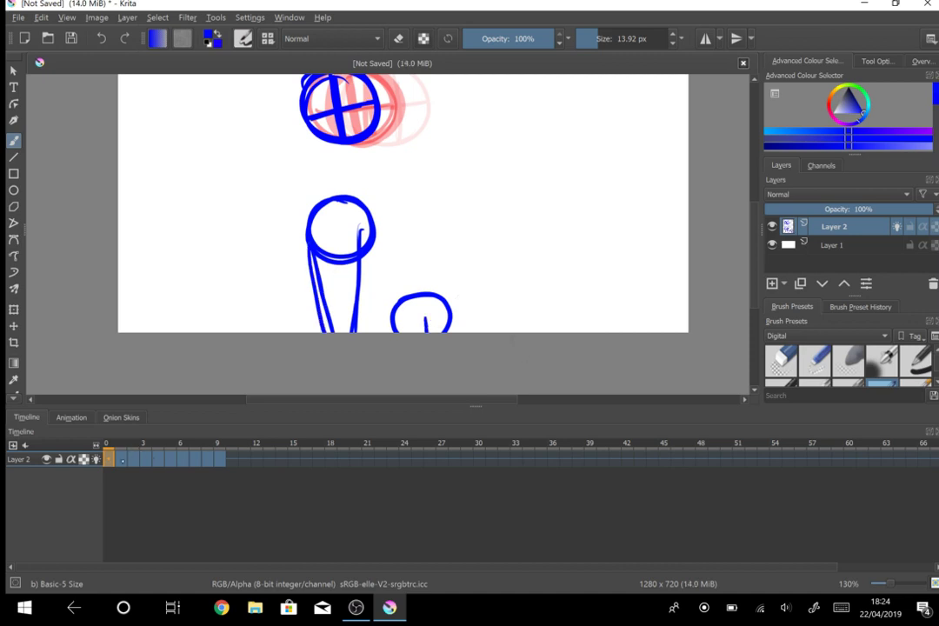
Step: On frame 1, redraw the lined circle and the small circle slightly right of their onion skins
click(120, 459)
mouse_move(361, 191)
mouse_down()
mouse_move(373, 249)
mouse_move(323, 209)
mouse_move(382, 217)
mouse_move(368, 255)
mouse_move(368, 226)
mouse_move(363, 309)
mouse_up()
drag(368, 229, 351, 332)
drag(324, 242, 338, 332)
mouse_move(438, 301)
mouse_down()
mouse_move(417, 288)
mouse_move(397, 310)
mouse_up()
drag(441, 304, 444, 332)
Step: On frame 2, draw the circle with its two descending lines and the small circle, again shifted slightly right
click(133, 459)
mouse_move(360, 198)
mouse_down()
mouse_move(391, 229)
mouse_move(324, 228)
mouse_move(390, 242)
mouse_move(353, 200)
mouse_move(372, 251)
mouse_move(368, 226)
mouse_move(360, 332)
mouse_up()
drag(368, 245, 358, 332)
drag(329, 216, 348, 332)
mouse_move(451, 306)
mouse_down()
mouse_move(436, 353)
mouse_move(425, 280)
mouse_move(446, 339)
mouse_up()
drag(445, 315, 444, 347)
scroll(536, 188, down, 3)
scroll(555, 168, up, 2)
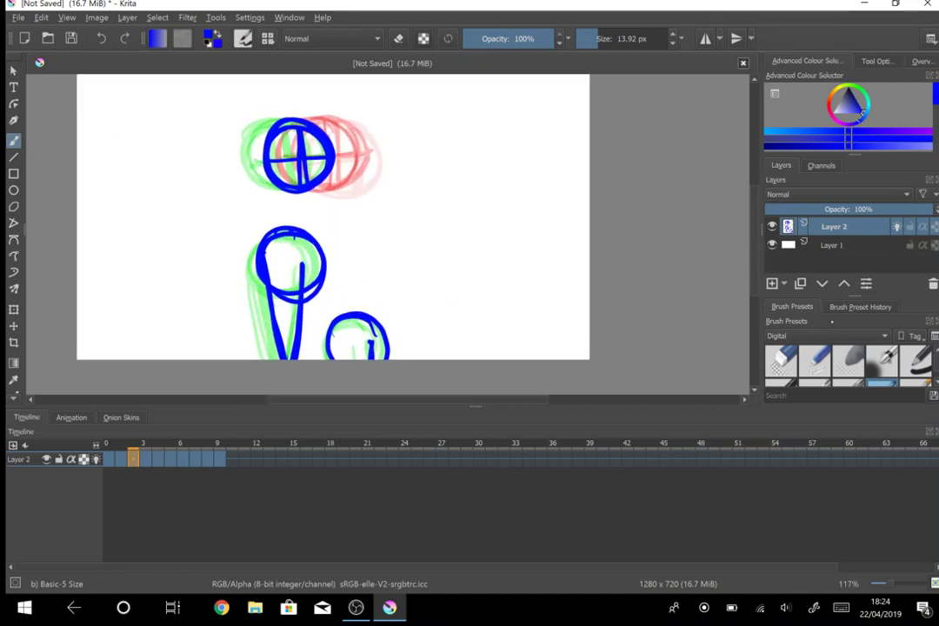
Step: Try a stroke with the Airbrush Soft preset from the Digital brushes on frame 2
mouse_move(825, 320)
mouse_down()
mouse_move(815, 265)
mouse_move(756, 193)
mouse_move(752, 208)
mouse_move(797, 195)
mouse_move(825, 308)
mouse_move(851, 314)
mouse_up()
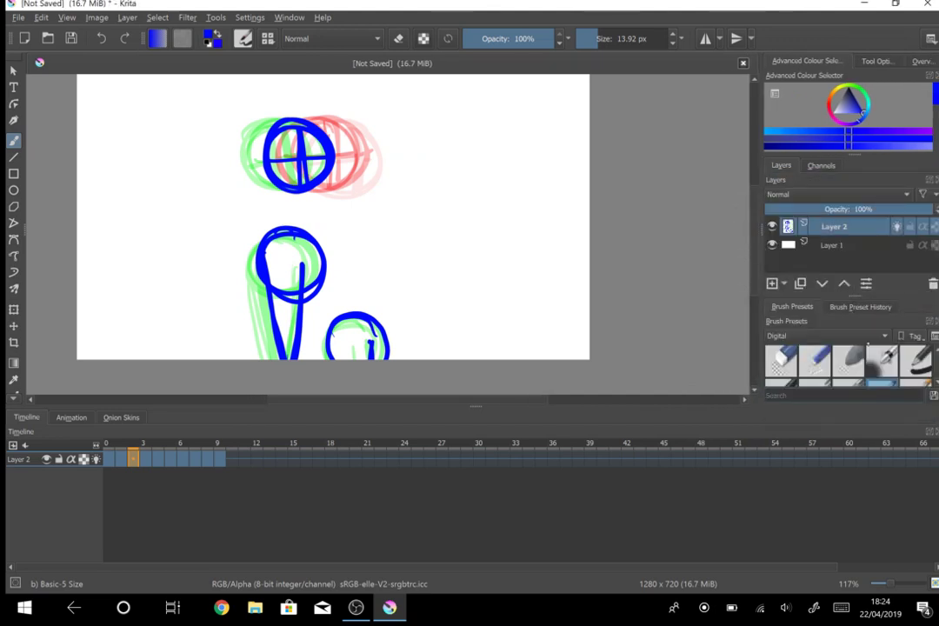
drag(937, 363, 936, 380)
click(825, 335)
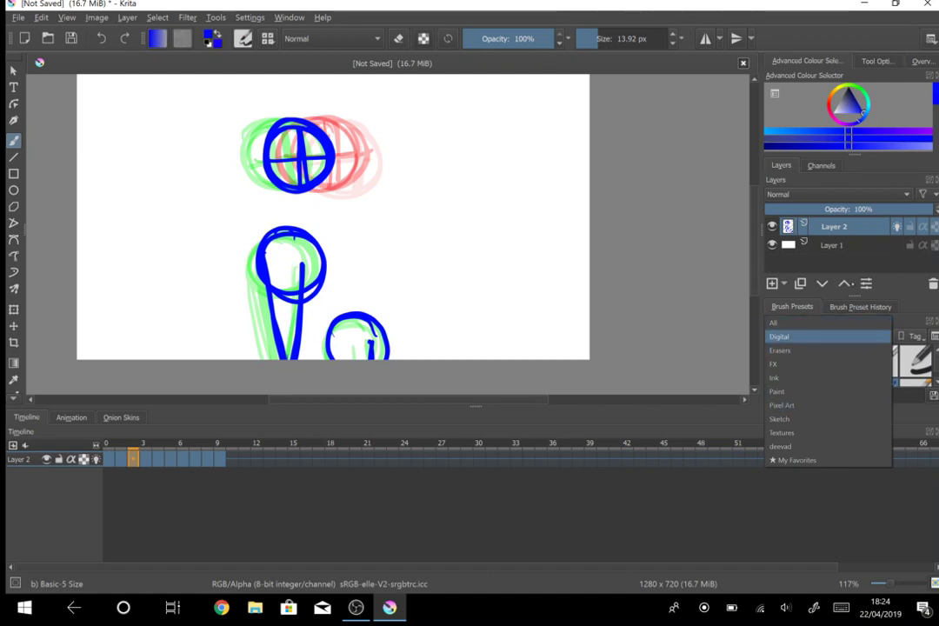
click(826, 336)
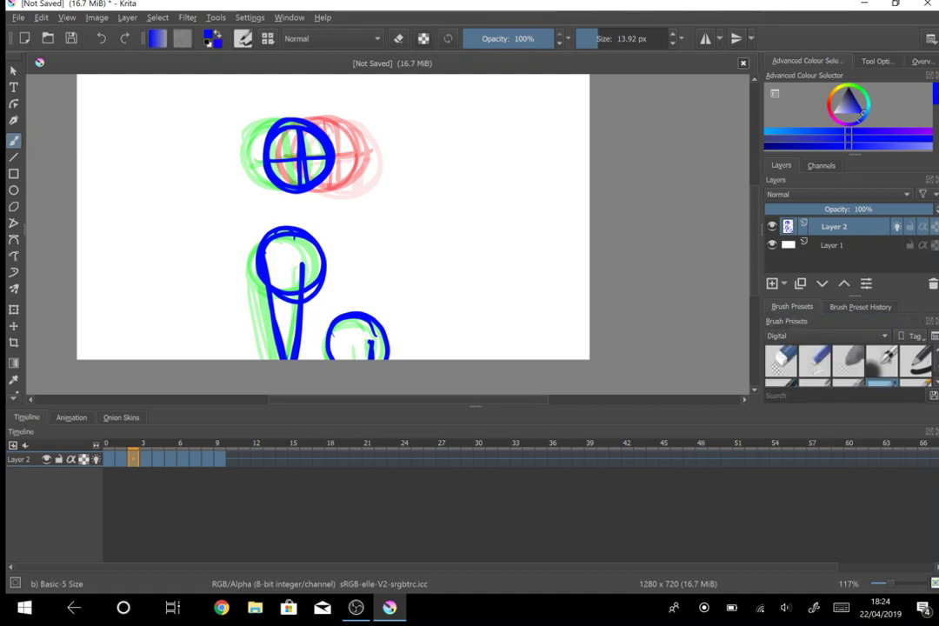
click(880, 359)
mouse_move(504, 241)
mouse_down()
mouse_move(545, 246)
mouse_move(614, 255)
mouse_move(631, 231)
mouse_up()
key(ctrl+z)
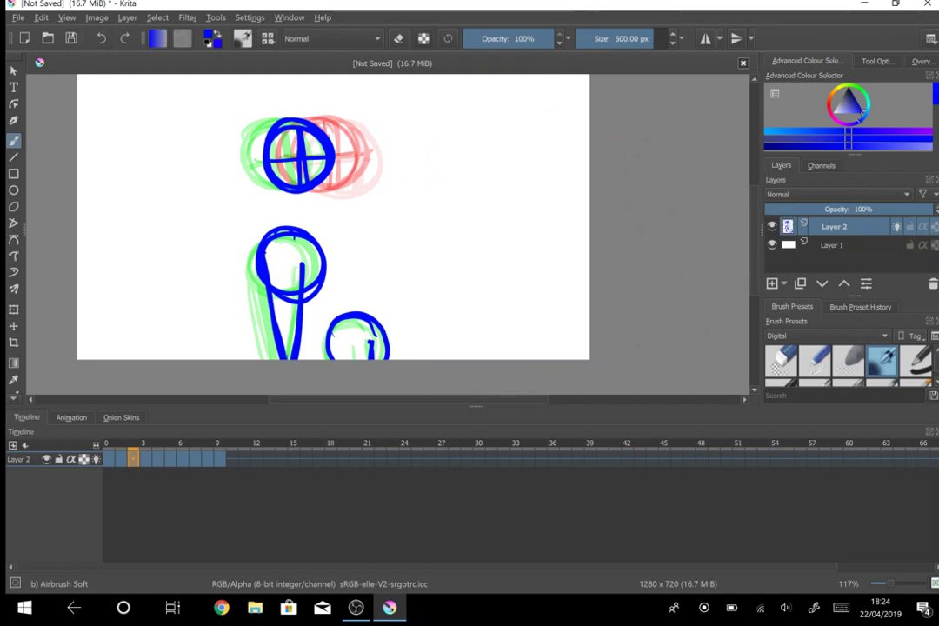
Step: Switch back to the Basic-5 Size brush, remove the test stroke and set the brush size to about 8.36 px
scroll(849, 365, down, 10)
scroll(849, 365, up, 5)
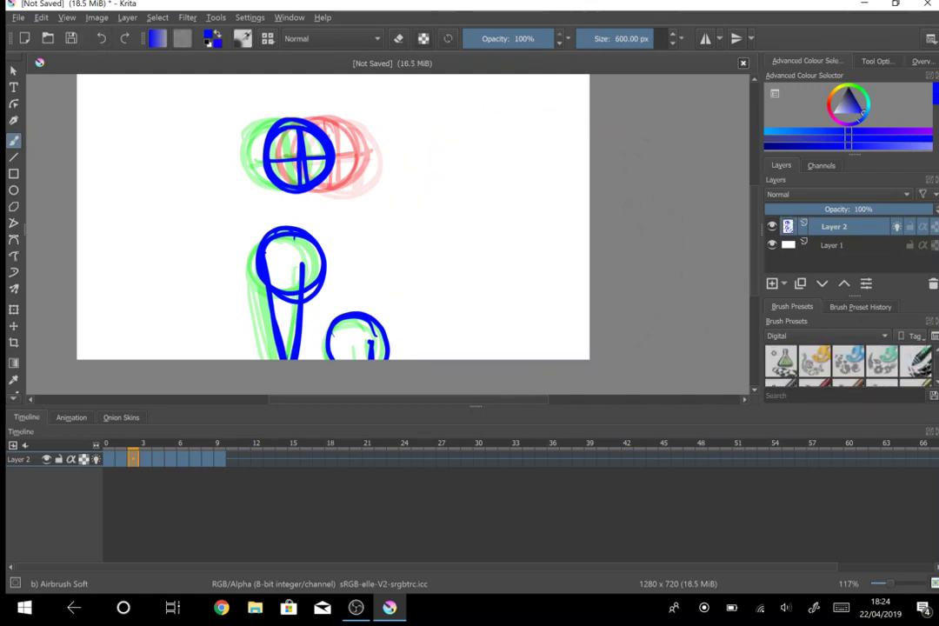
scroll(848, 361, down, 2)
scroll(847, 361, down, 2)
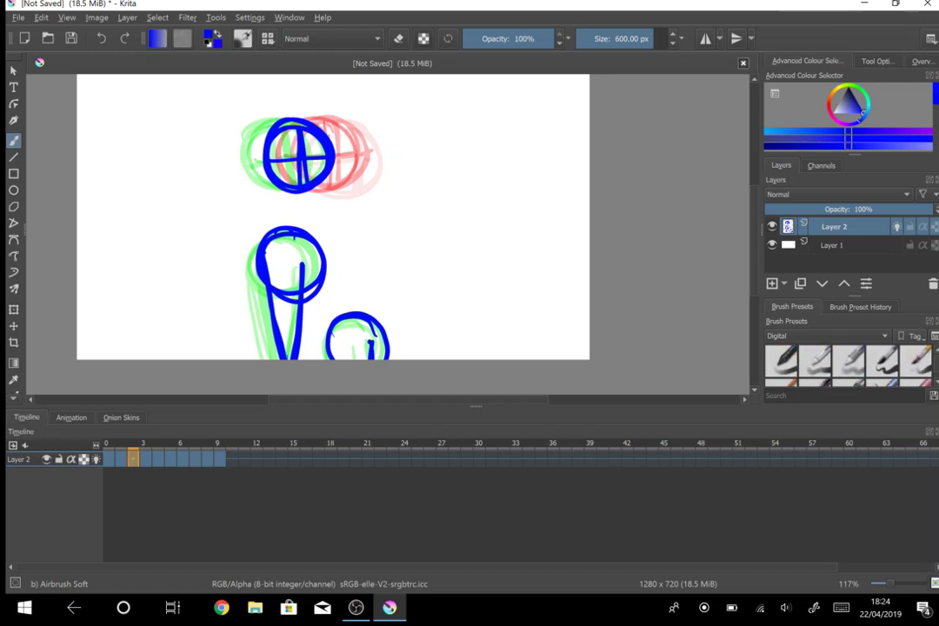
click(881, 360)
mouse_move(493, 202)
mouse_down()
mouse_move(473, 271)
mouse_move(543, 262)
mouse_up()
click(101, 38)
click(594, 42)
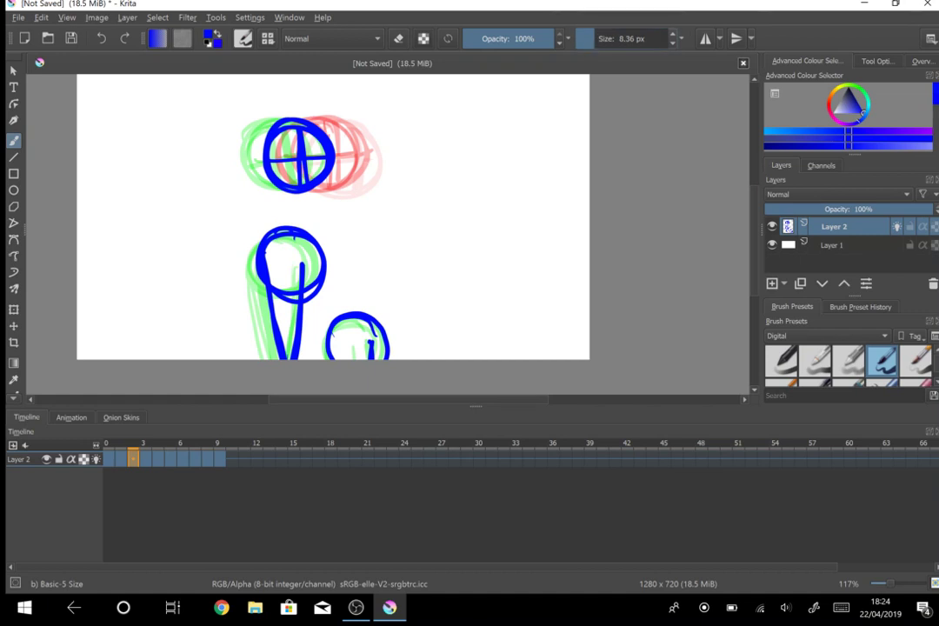
Step: On frame 3, draw the lower circle with one bent and one straight line, plus the small circle with its short line
click(145, 458)
scroll(509, 292, up, 3)
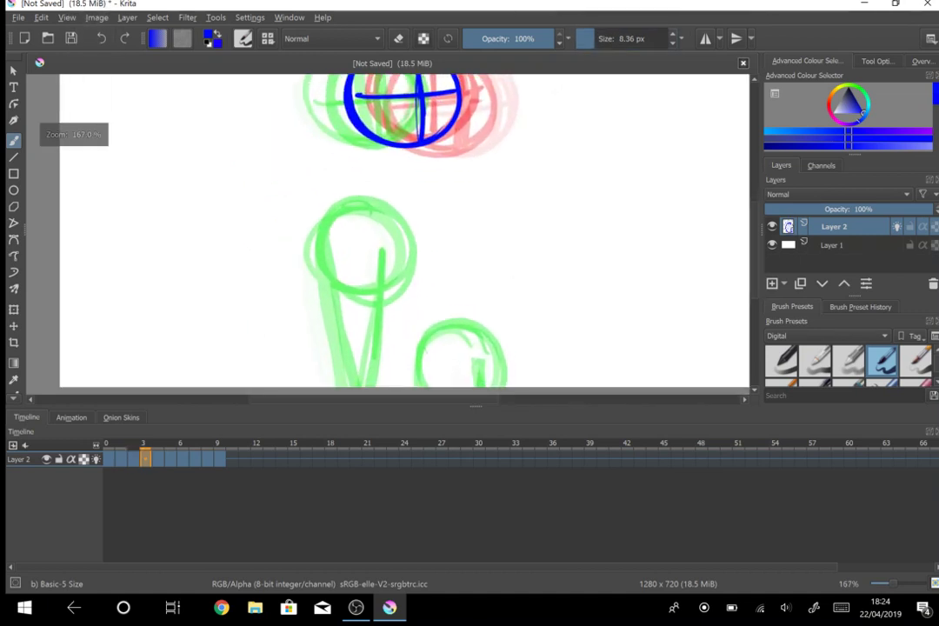
mouse_move(391, 211)
mouse_down()
mouse_move(361, 291)
mouse_move(335, 283)
mouse_move(406, 208)
mouse_move(379, 383)
mouse_up()
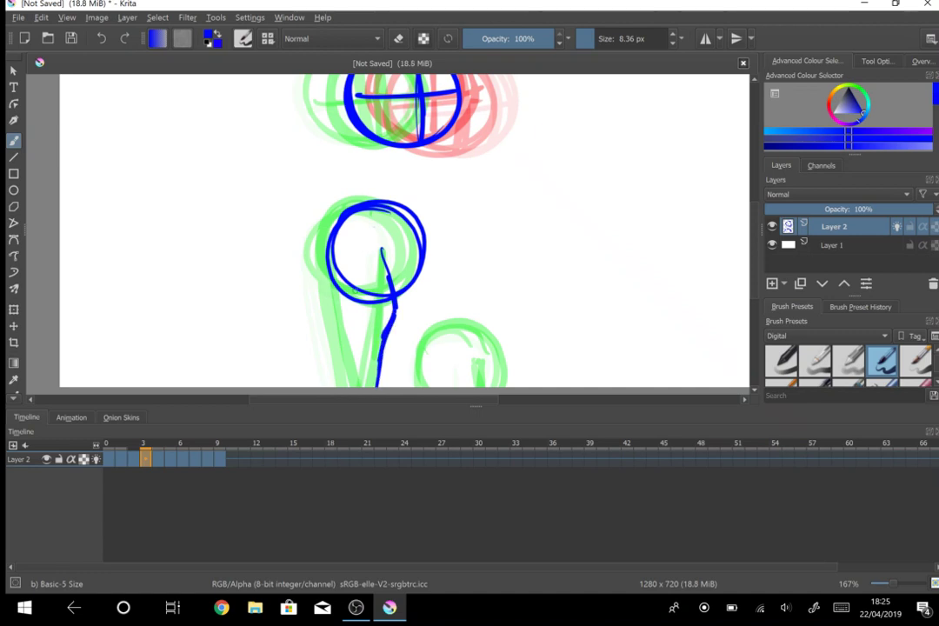
drag(345, 285, 356, 384)
drag(481, 336, 473, 322)
drag(474, 380, 477, 350)
Step: Set the brush size to 27.20 px and draw the lined circle and the small circle on frame 4, right of the green onion skins
click(597, 39)
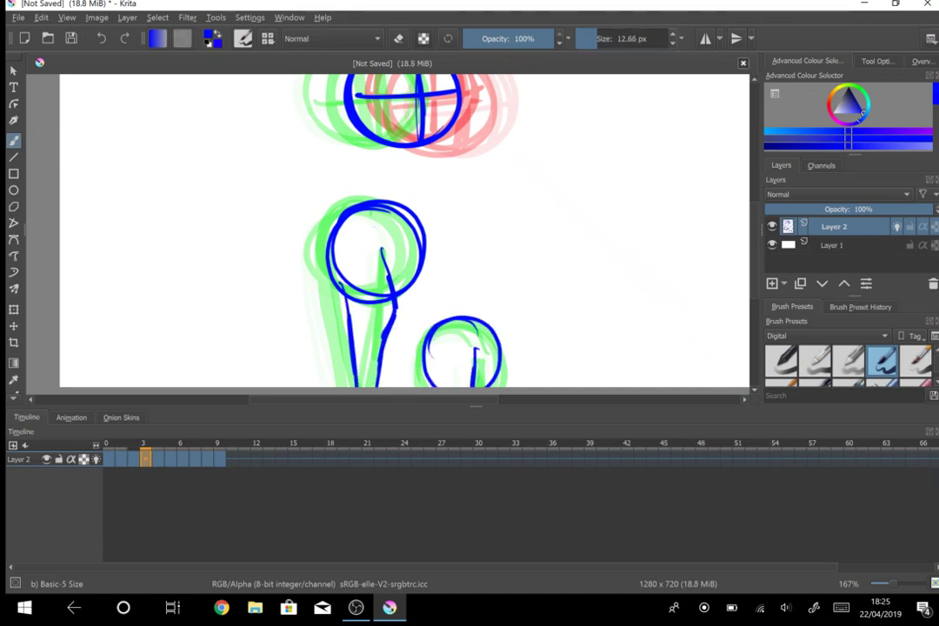
drag(597, 39, 603, 39)
click(158, 459)
scroll(506, 275, down, 1)
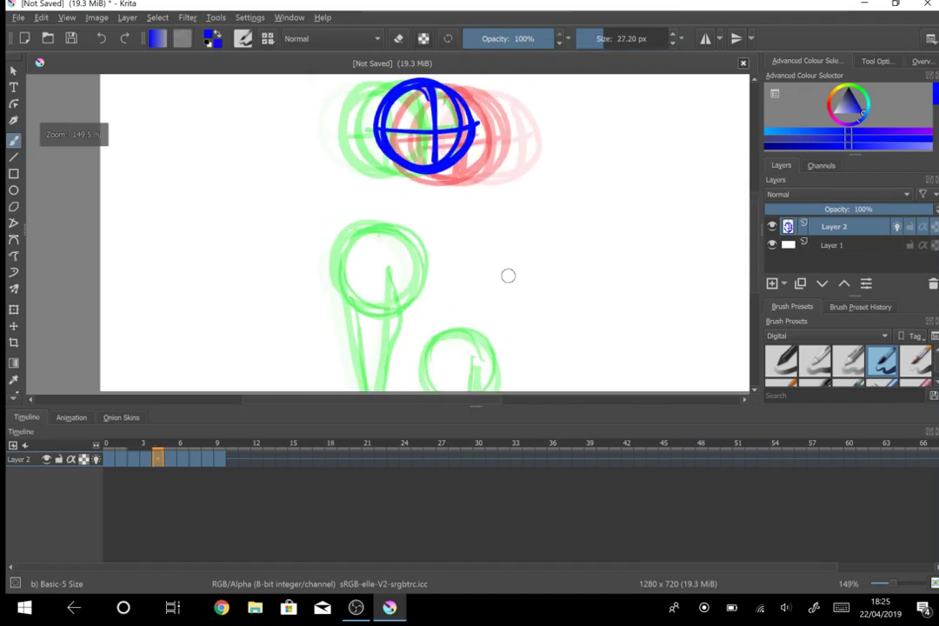
mouse_move(416, 236)
mouse_down()
mouse_move(372, 297)
mouse_move(361, 255)
mouse_move(431, 303)
mouse_move(434, 280)
mouse_move(419, 282)
mouse_move(432, 315)
mouse_move(402, 345)
mouse_move(416, 379)
mouse_up()
drag(380, 285, 380, 390)
mouse_move(480, 332)
mouse_down()
mouse_move(503, 356)
mouse_move(459, 333)
mouse_move(501, 390)
mouse_up()
Step: On frame 5, draw the lower circle with a thick line and a jagged line beneath it, and the small circle further right
click(170, 459)
mouse_move(445, 228)
mouse_down()
mouse_move(478, 276)
mouse_move(456, 230)
mouse_up()
drag(409, 300, 421, 352)
drag(409, 275, 418, 390)
drag(457, 269, 455, 384)
mouse_move(532, 341)
mouse_down()
mouse_move(485, 361)
mouse_move(524, 386)
mouse_up()
Step: On frame 6, draw the lower circle with a straight line and a zigzag line, and the small circle beside the zigzag
key(space)
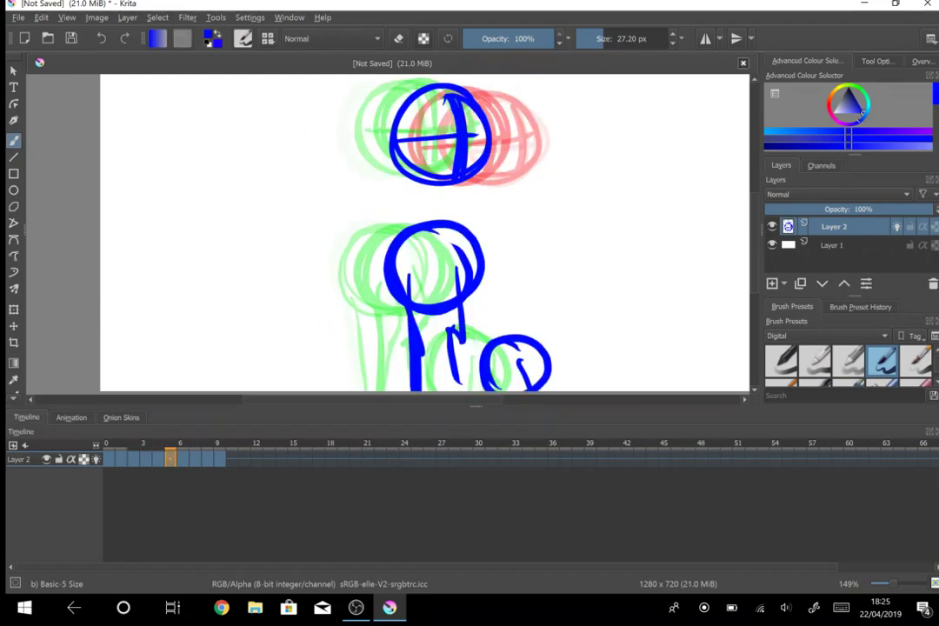
mouse_move(415, 245)
mouse_down()
mouse_move(469, 311)
mouse_move(409, 260)
mouse_move(452, 312)
mouse_move(484, 325)
mouse_up()
mouse_move(470, 272)
mouse_down()
mouse_move(485, 357)
mouse_move(483, 340)
mouse_move(476, 362)
mouse_move(501, 346)
mouse_move(504, 391)
mouse_up()
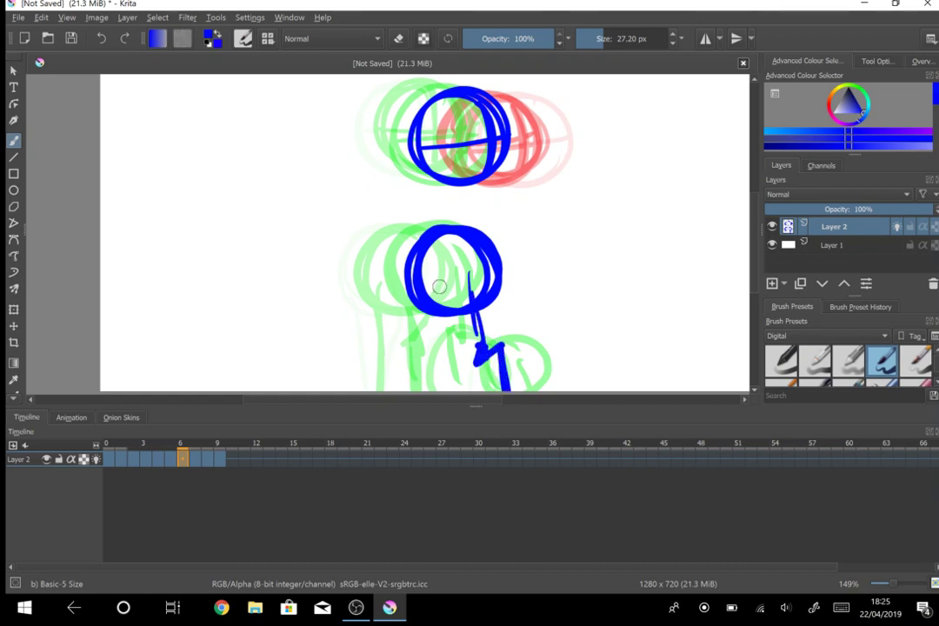
mouse_move(426, 313)
mouse_down()
mouse_move(432, 389)
mouse_move(502, 355)
mouse_move(561, 352)
mouse_move(541, 355)
mouse_up()
Step: On frame 7, draw the lower circle with its two descending lines and the small circle, right of the onion skins
key(Right)
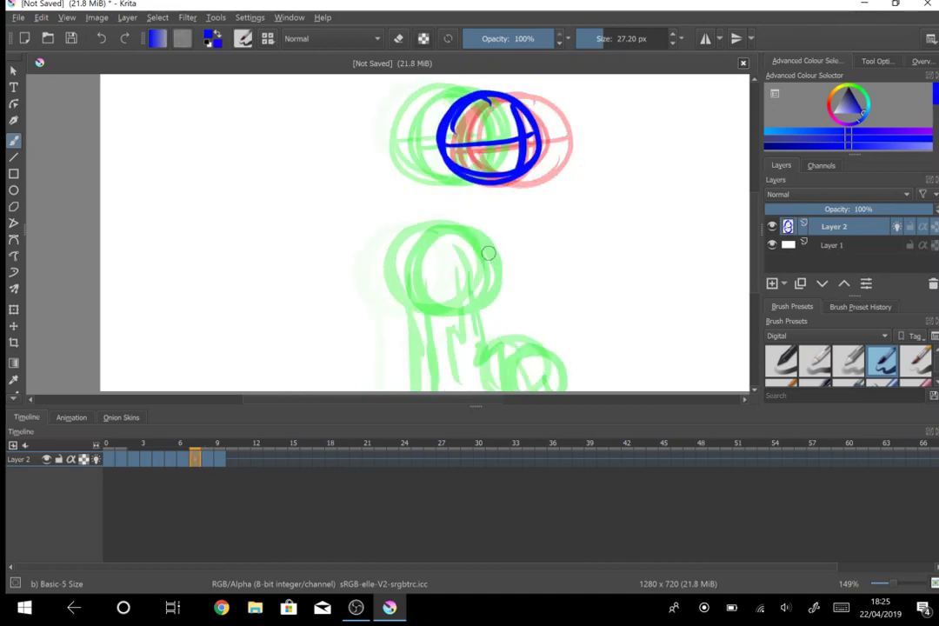
mouse_move(492, 252)
mouse_down()
mouse_move(484, 311)
mouse_move(459, 258)
mouse_move(489, 291)
mouse_move(490, 277)
mouse_move(486, 301)
mouse_move(521, 389)
mouse_up()
drag(444, 278, 467, 390)
drag(457, 335, 467, 389)
drag(546, 333, 532, 343)
Step: On frame 8, redraw the lined circle and the small circle with its short line slightly further right
key(Right)
mouse_move(511, 246)
mouse_down()
mouse_move(453, 282)
mouse_move(513, 246)
mouse_move(505, 388)
mouse_up()
drag(448, 285, 468, 391)
mouse_move(560, 332)
mouse_down()
mouse_move(527, 348)
mouse_move(559, 391)
mouse_up()
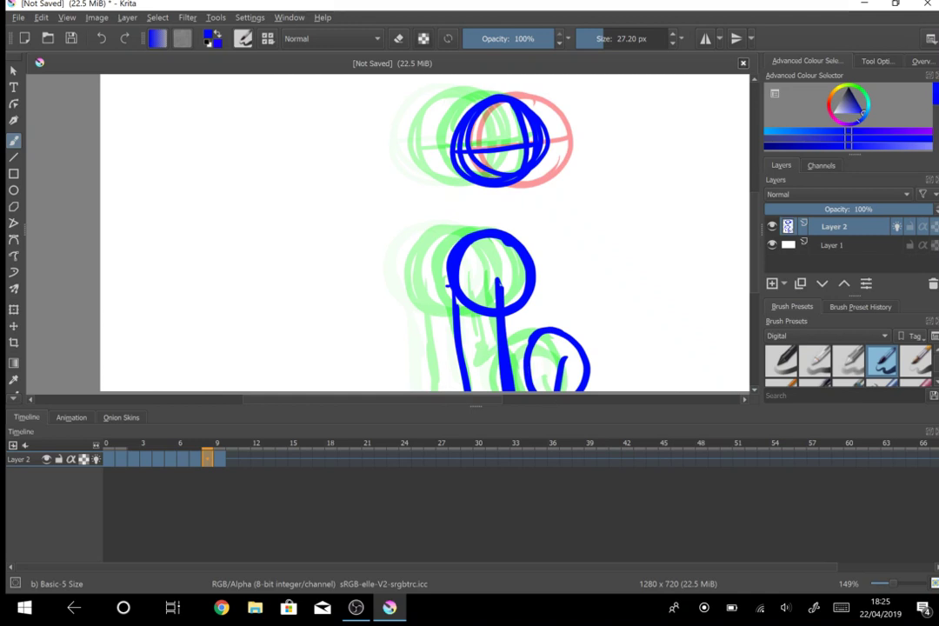
Step: On frame 9, draw the final position of the lined circle and the small circle below the ball
key(Right)
mouse_move(511, 236)
mouse_down()
mouse_move(537, 297)
mouse_move(481, 300)
mouse_move(504, 389)
mouse_up()
drag(451, 288, 472, 392)
drag(573, 327, 587, 335)
drag(559, 391, 566, 357)
Step: Return to frame 0 and play and stop the animation repeatedly to check the movement of all the shapes
click(109, 458)
click(71, 417)
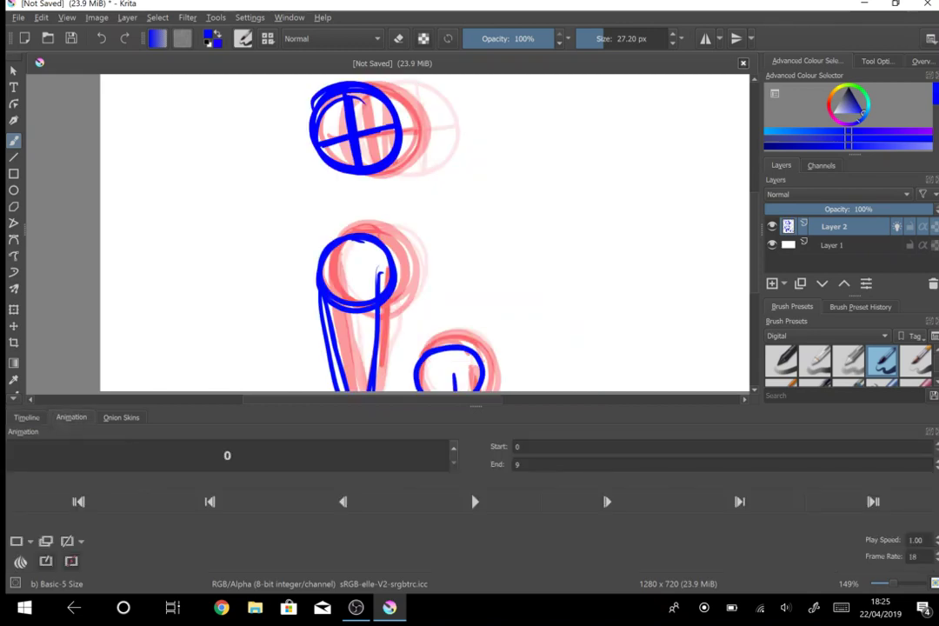
key(space)
key(space)
key(space)
key(space)
key(space)
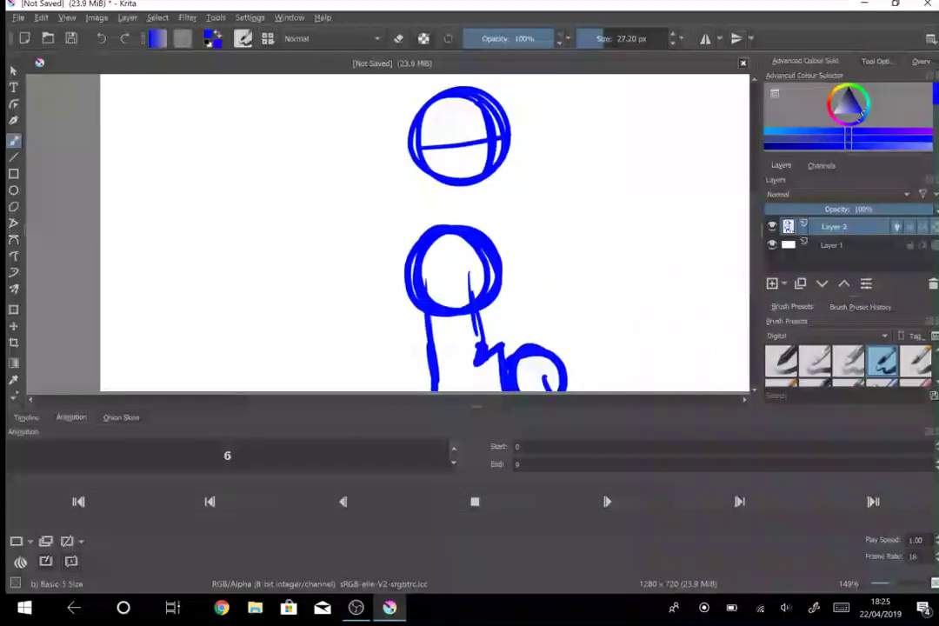
key(space)
key(space)
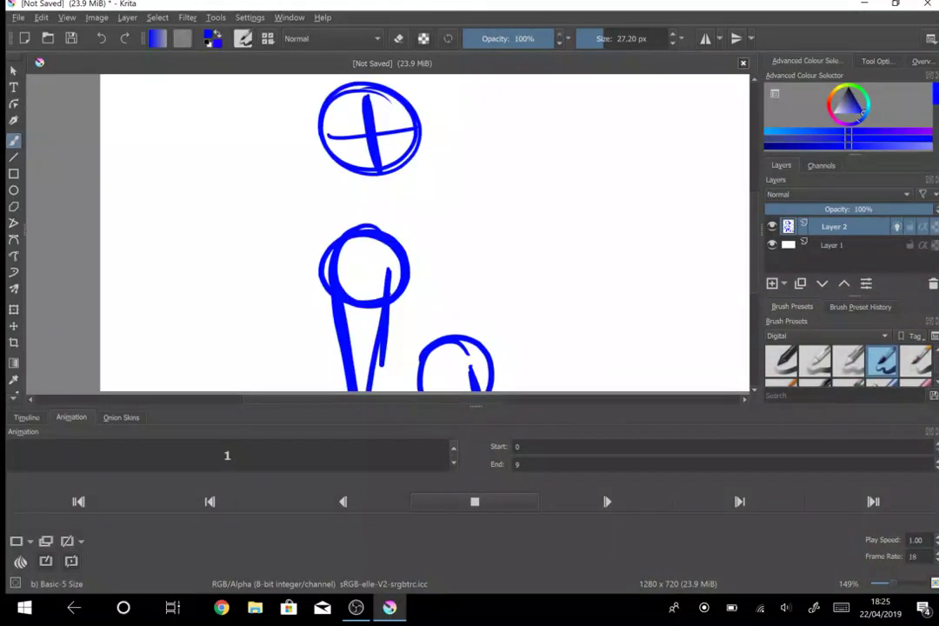
key(space)
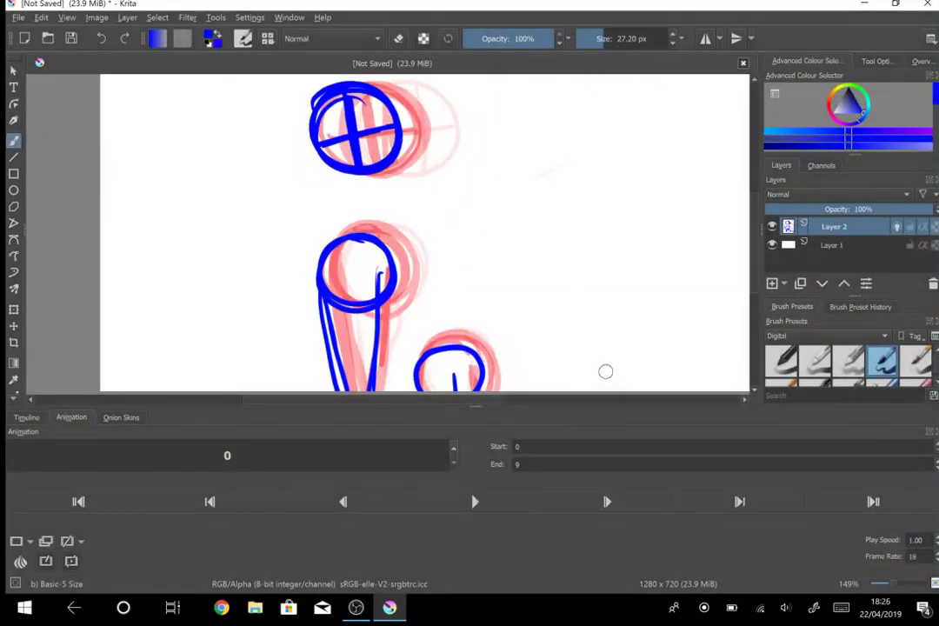
Step: Step through the timeline frame by frame up to frame 9 to examine the drawings with their onion skins
scroll(602, 153, down, 1)
scroll(507, 170, down, 1)
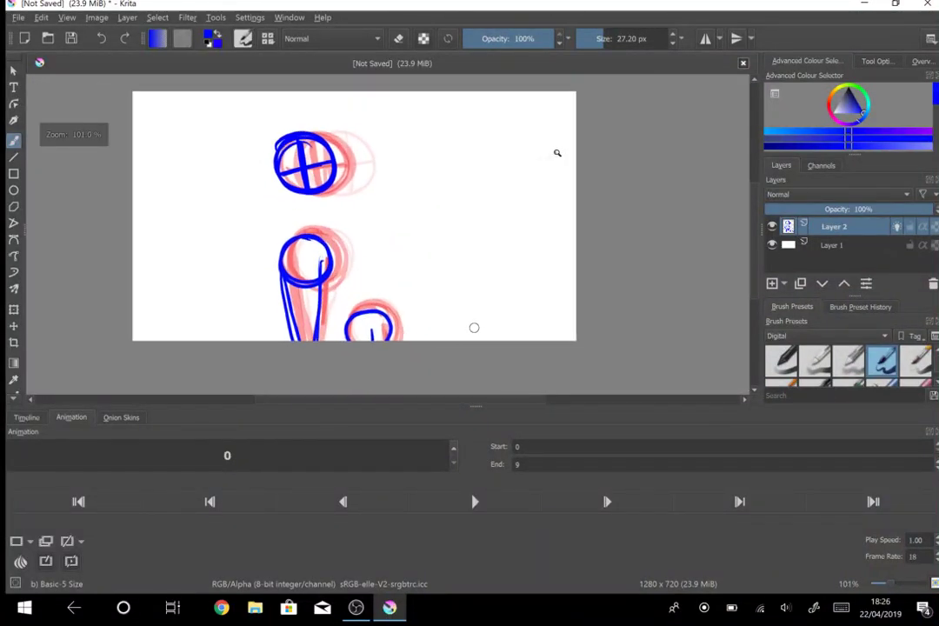
scroll(478, 330, up, 1)
click(26, 417)
mouse_move(109, 445)
mouse_down()
mouse_move(232, 445)
mouse_move(109, 445)
mouse_move(133, 445)
mouse_up()
key(Right)
key(Right)
key(Right)
key(Right)
key(Right)
key(Right)
key(Right)
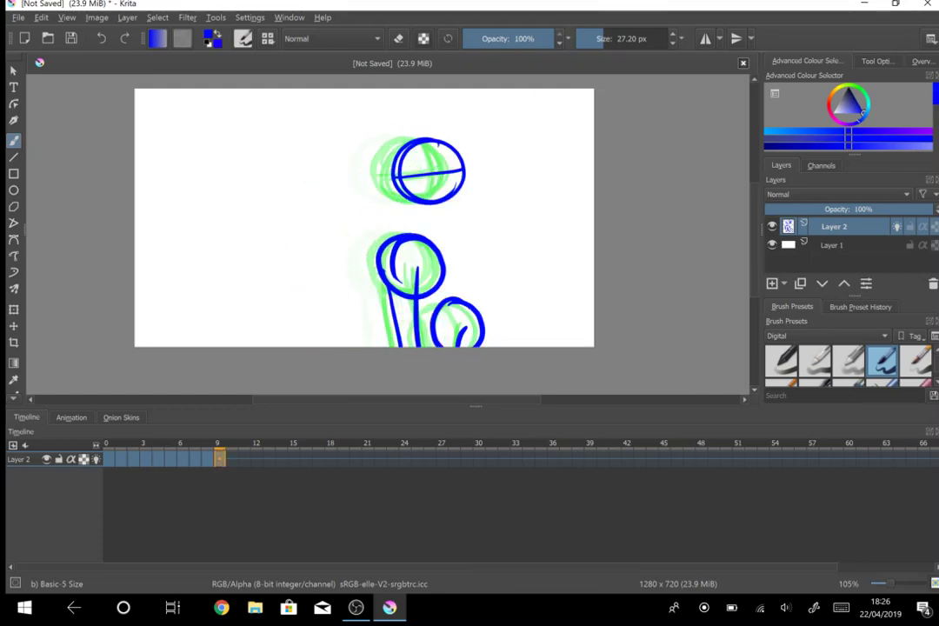
Step: Return to frame 0 and examine the layer list, the colour channels and the brush preset history
drag(220, 445, 109, 445)
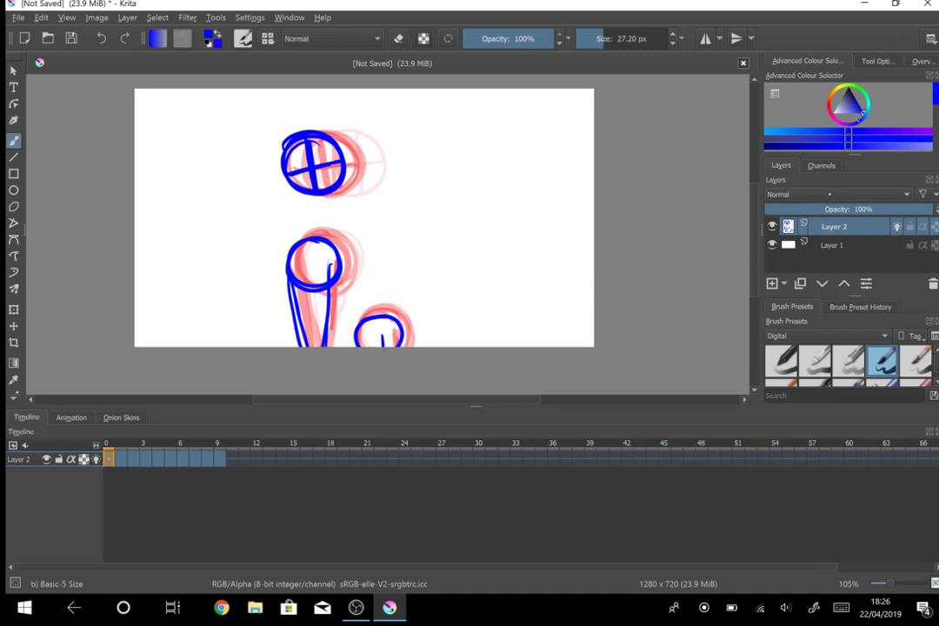
drag(859, 179, 841, 193)
click(818, 166)
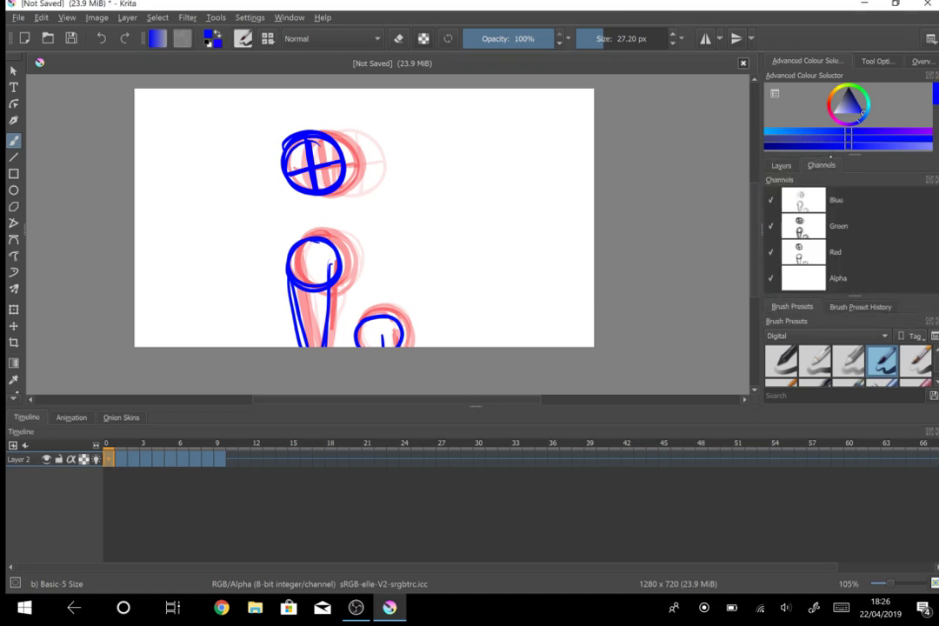
click(782, 165)
click(821, 165)
click(781, 165)
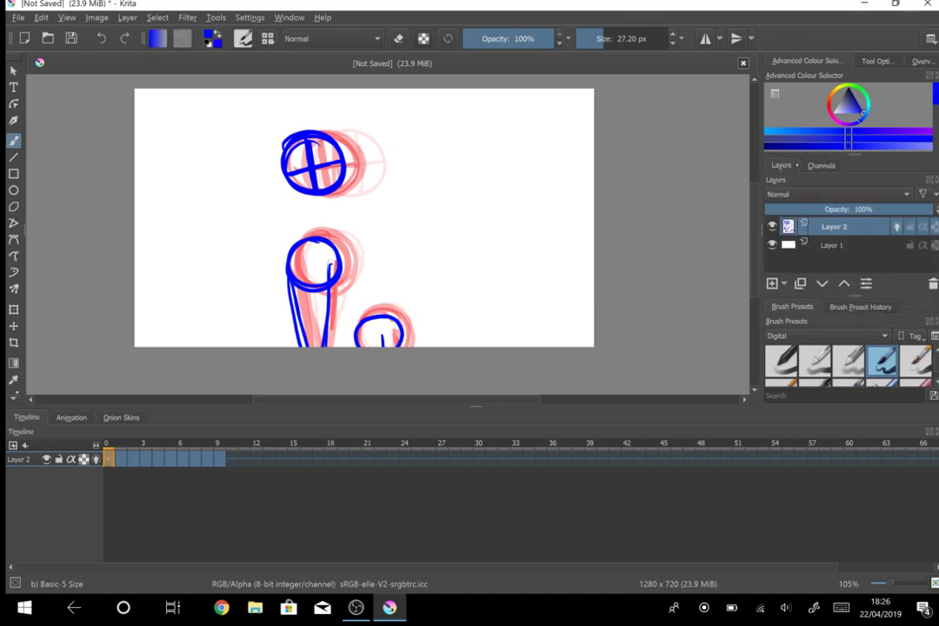
click(859, 307)
click(792, 306)
click(859, 307)
click(793, 307)
click(821, 164)
click(781, 165)
click(821, 165)
click(782, 166)
click(820, 165)
click(781, 165)
Step: Look over the onion skin settings and the animation playback settings beside the timeline
click(121, 418)
click(28, 417)
mouse_move(200, 429)
mouse_down()
mouse_move(297, 222)
mouse_move(245, 203)
mouse_move(200, 244)
mouse_move(243, 198)
mouse_move(491, 310)
mouse_move(491, 457)
mouse_move(519, 445)
mouse_up()
click(72, 417)
click(26, 418)
click(121, 417)
click(26, 417)
click(72, 417)
click(27, 418)
Step: Lower Layer 2's opacity to 27% and turn on alpha inheritance for it
drag(885, 208, 809, 211)
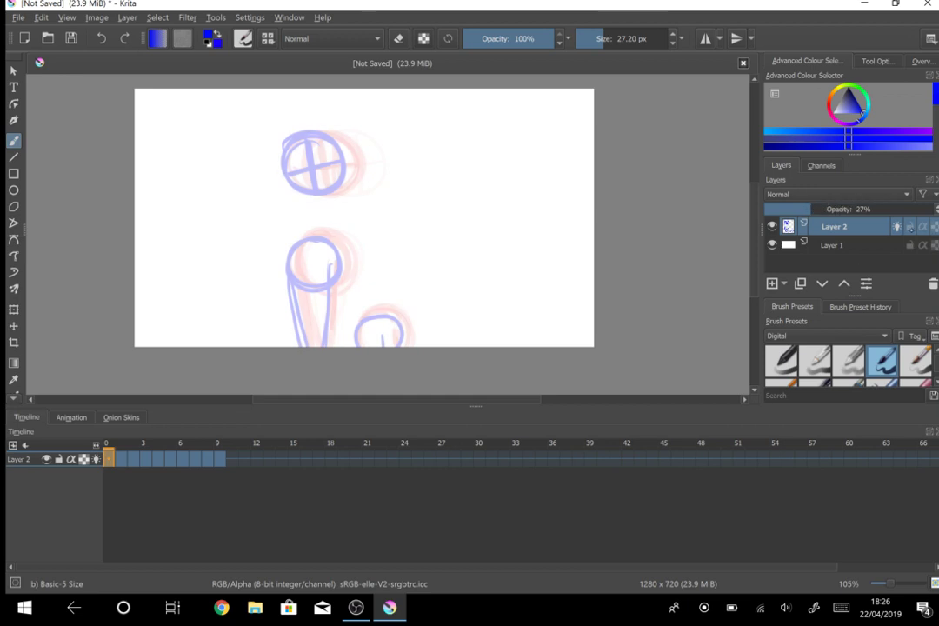
click(912, 225)
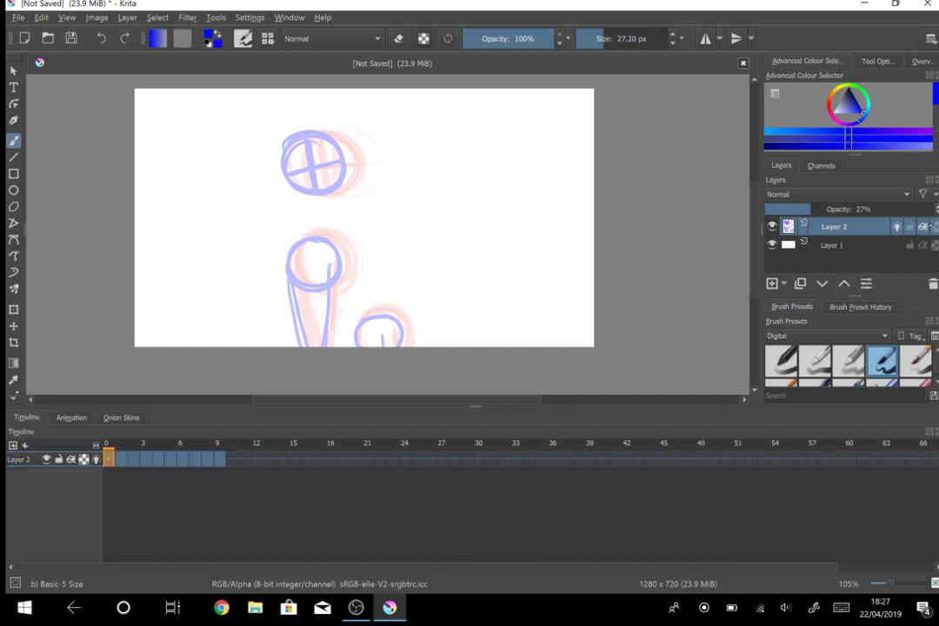
Step: Try freehand test strokes on Layer 2 with alpha inheritance on and off, and undo them
mouse_move(513, 266)
mouse_down()
mouse_move(504, 317)
mouse_move(543, 328)
mouse_up()
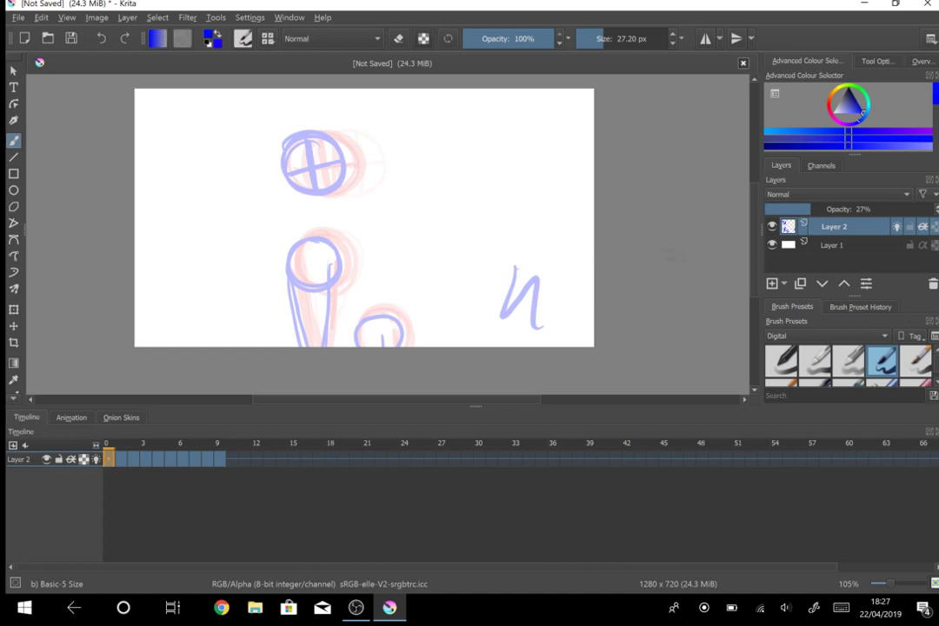
key(ctrl+z)
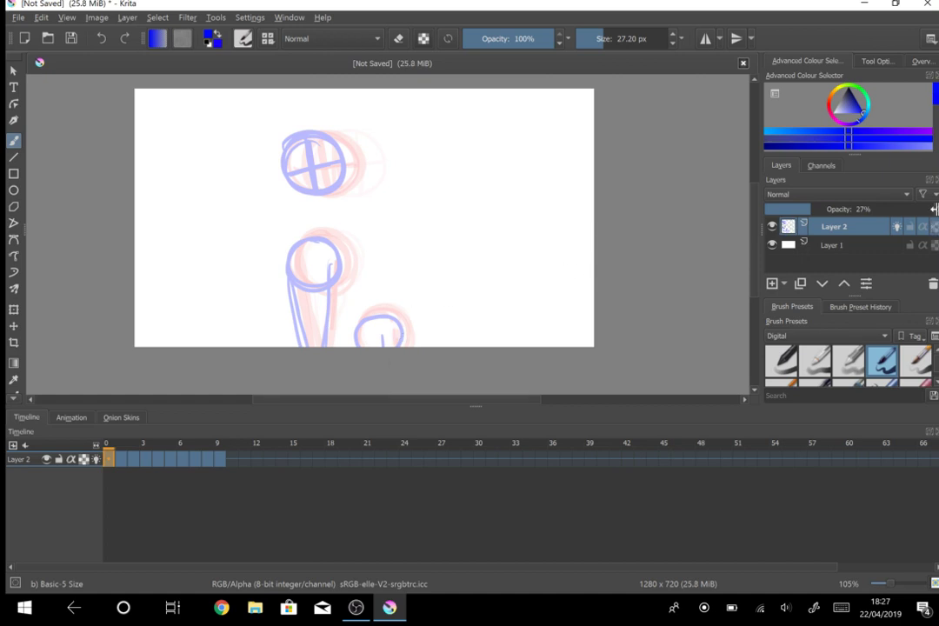
drag(319, 211, 318, 323)
drag(330, 228, 353, 302)
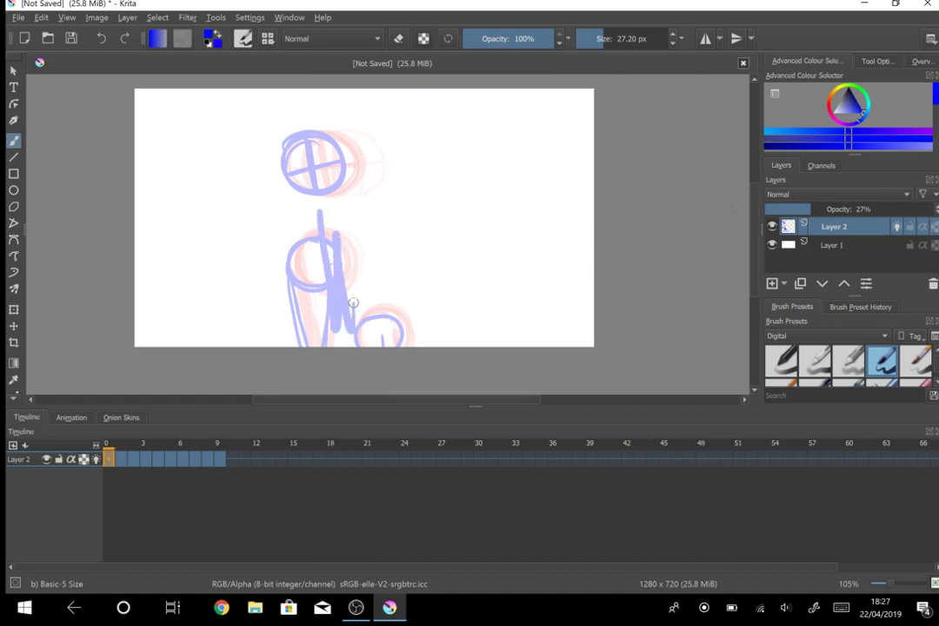
key(ctrl+z)
key(ctrl+z)
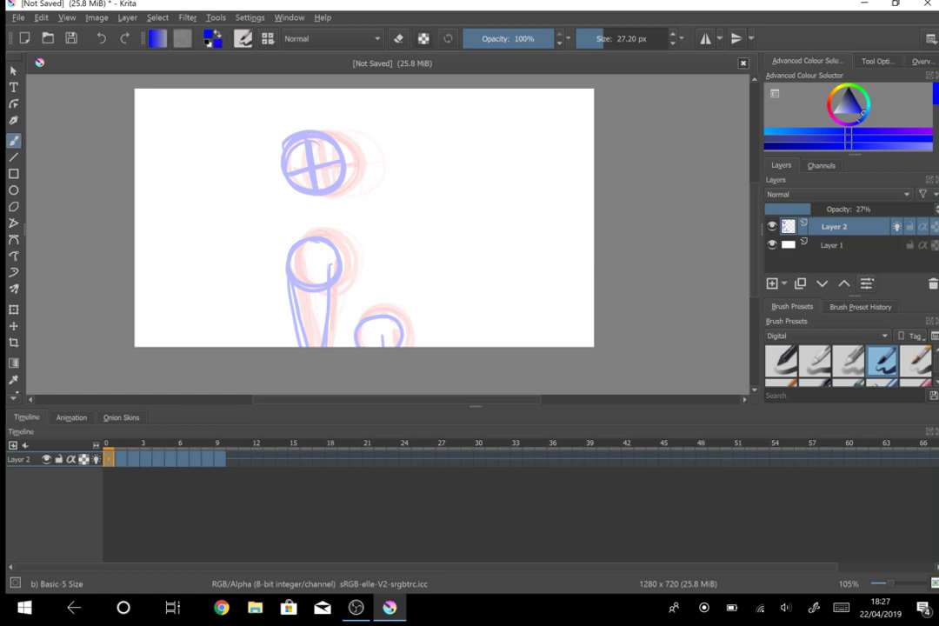
Step: Try a purple colour label in Layer 2's properties, reset the label to none and confirm
click(867, 283)
mouse_move(568, 196)
mouse_down()
mouse_move(571, 163)
mouse_move(542, 205)
mouse_move(577, 190)
mouse_move(570, 191)
mouse_up()
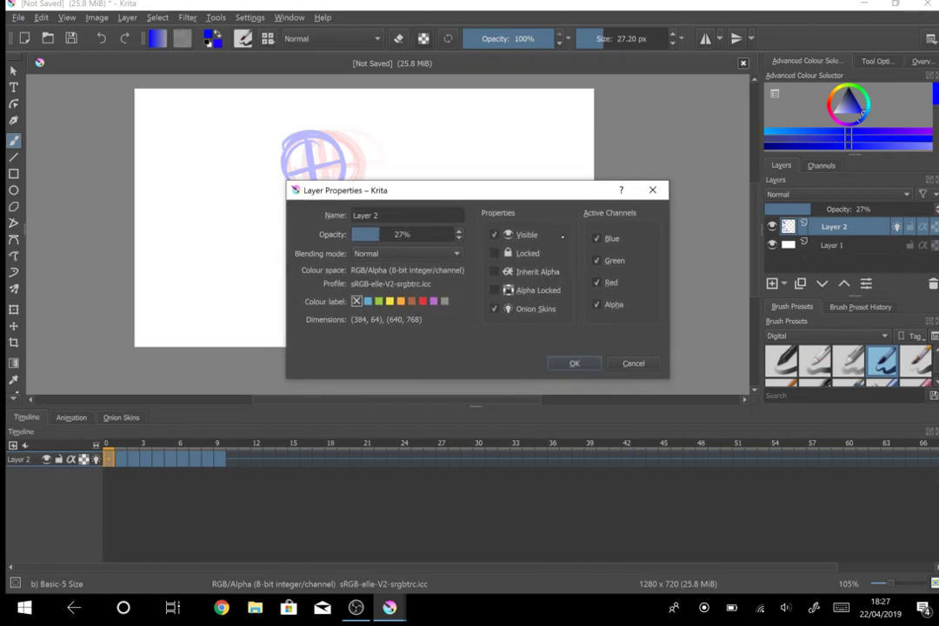
mouse_move(591, 183)
mouse_down()
mouse_move(592, 159)
mouse_move(530, 202)
mouse_move(549, 178)
mouse_move(573, 182)
mouse_up()
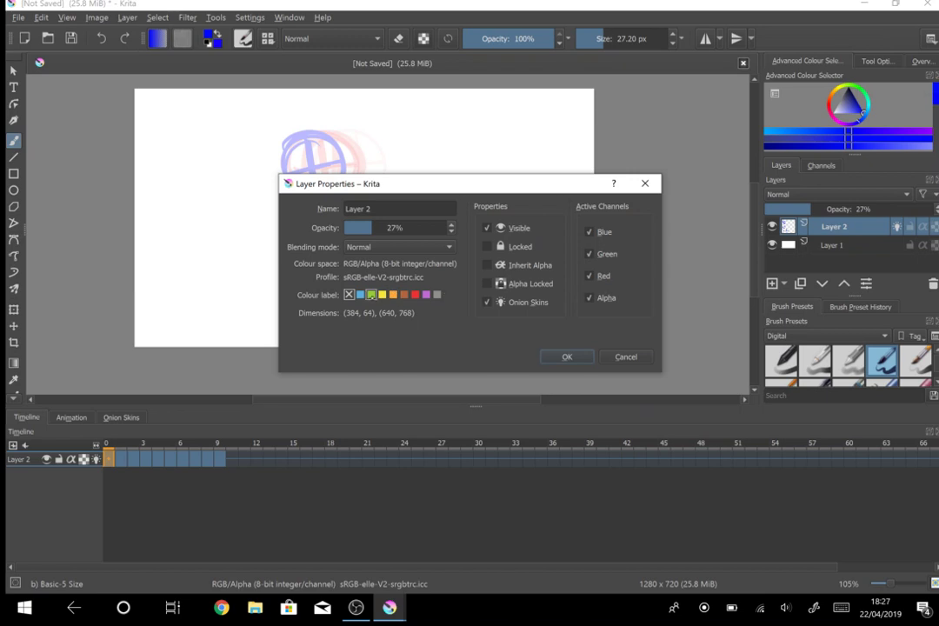
click(425, 294)
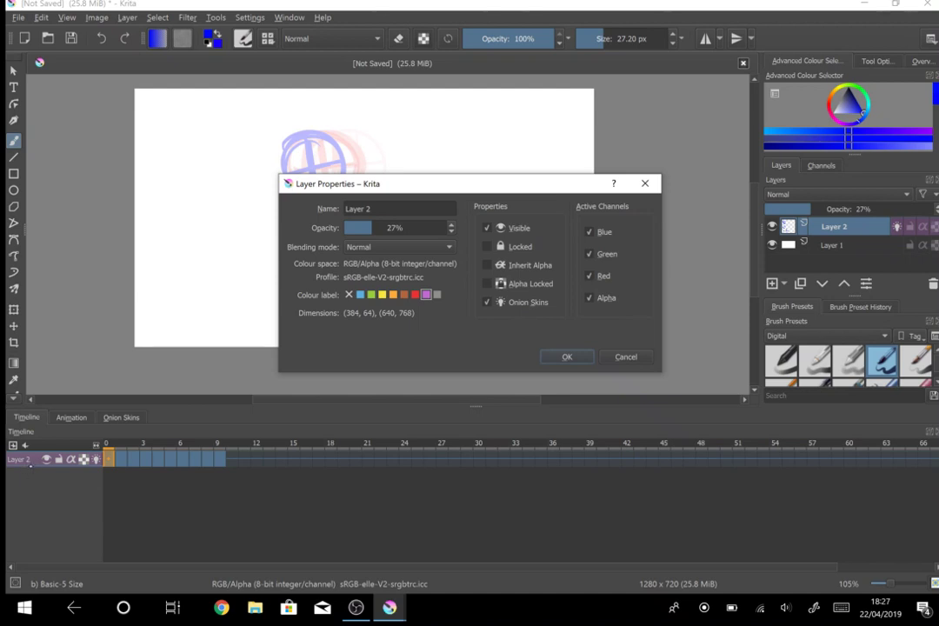
click(27, 464)
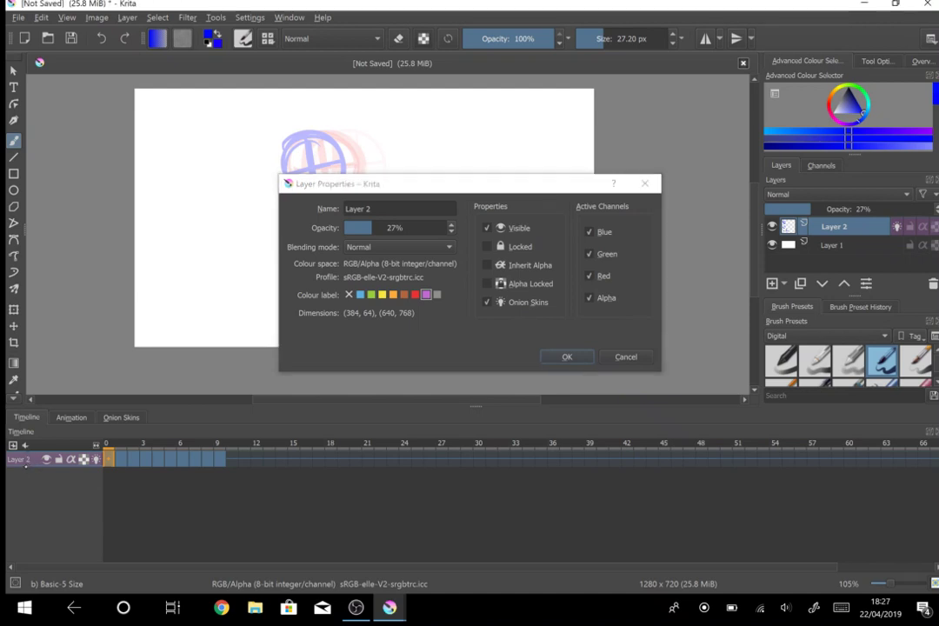
click(348, 299)
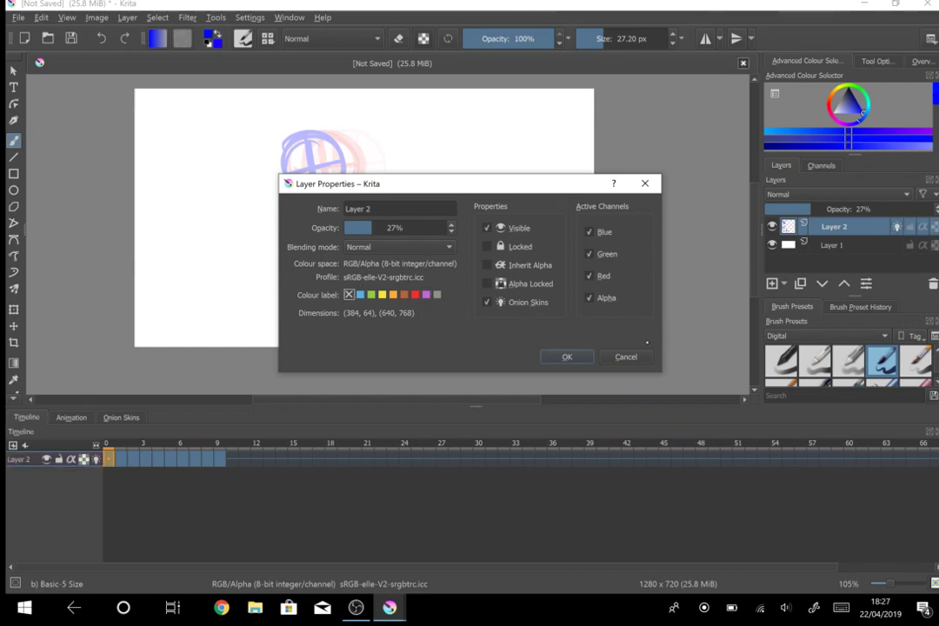
key(Return)
Step: Try to move Layer 2 out of the layer list into the timeline
drag(834, 245, 66, 489)
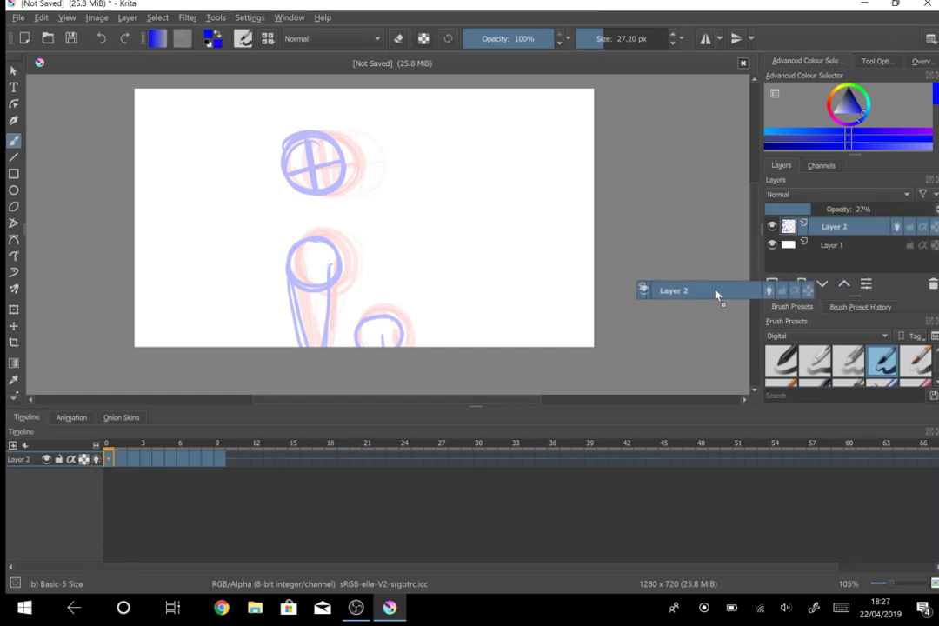
drag(715, 296, 838, 231)
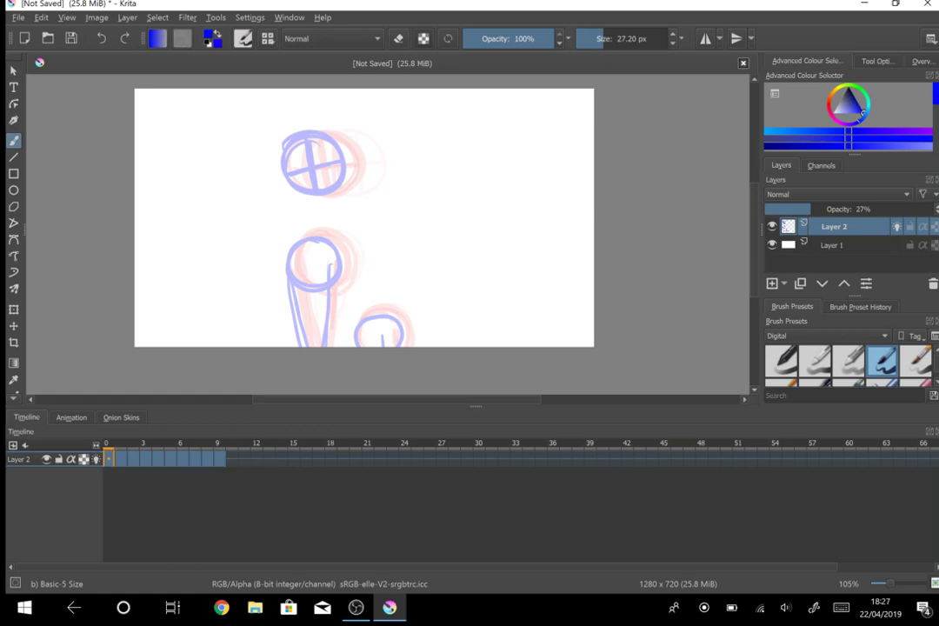
Step: Load the audio file "La lune 2 meme.mp3" from the Downloads folder into the animation
click(25, 445)
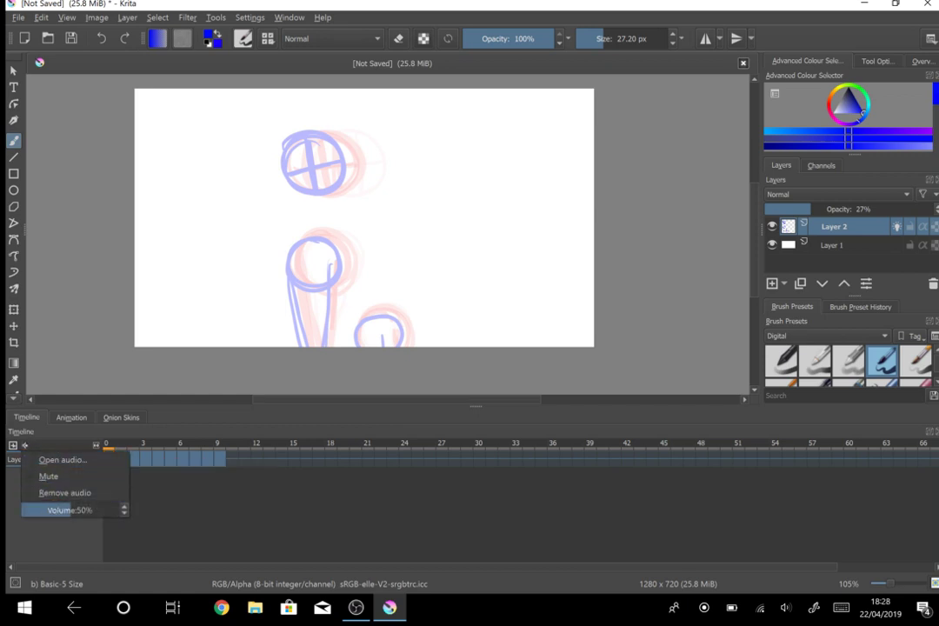
click(63, 460)
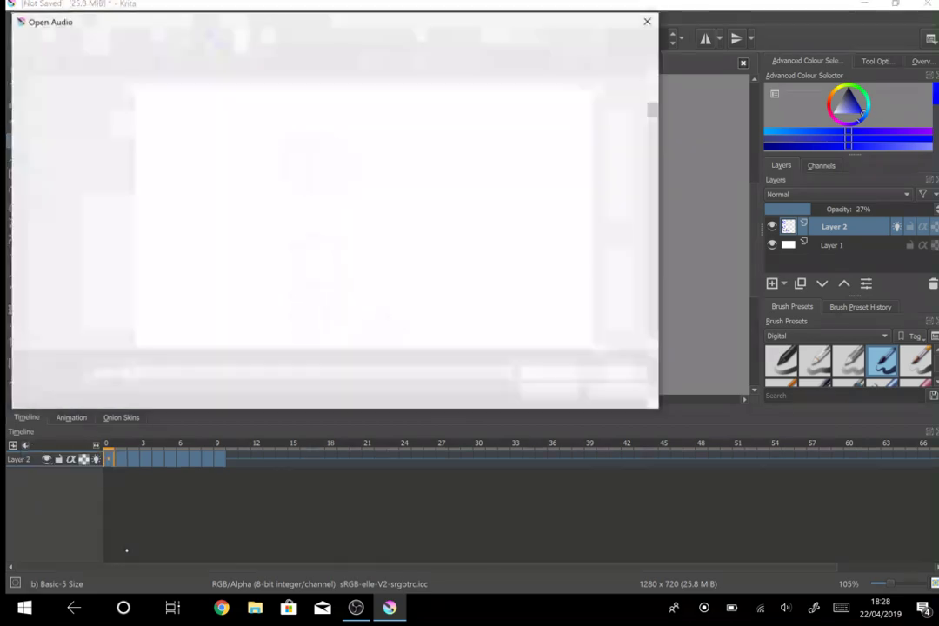
click(239, 373)
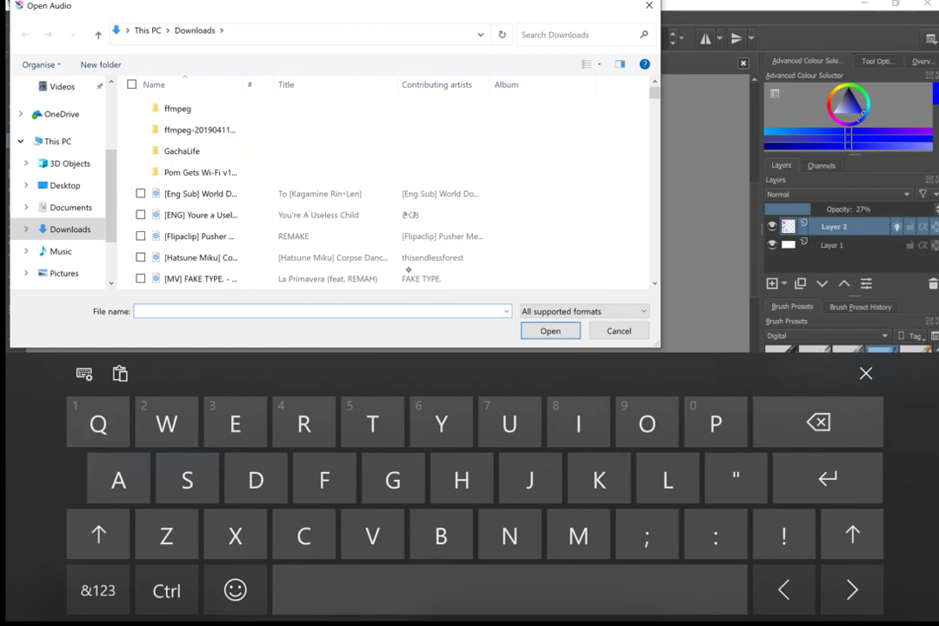
click(98, 534)
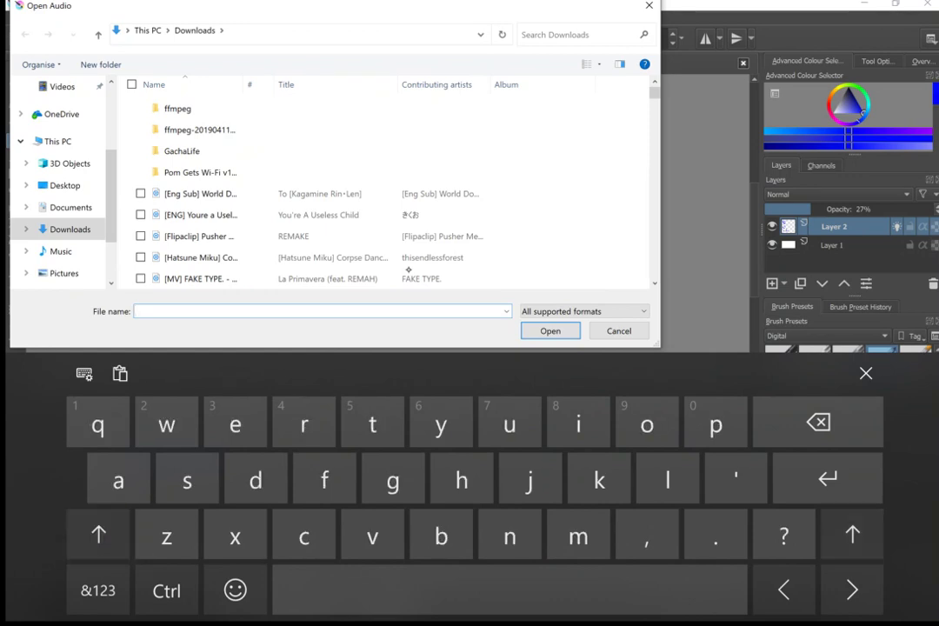
text(l)
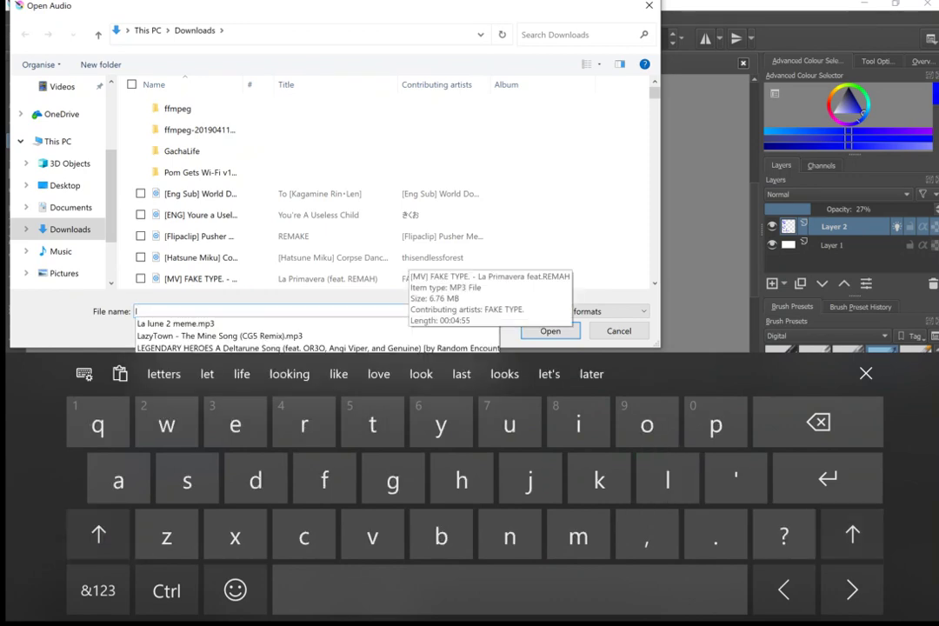
click(374, 324)
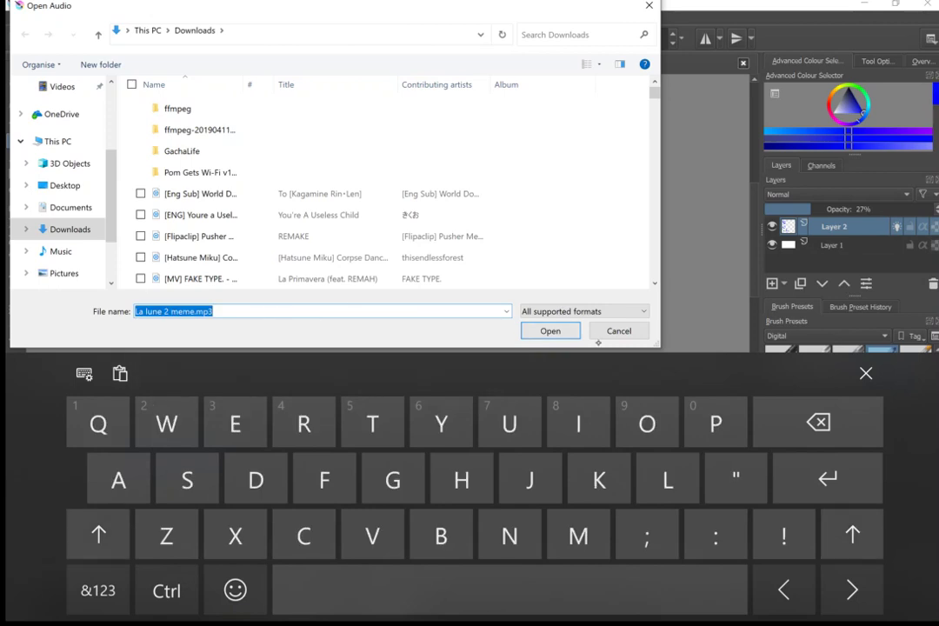
click(565, 330)
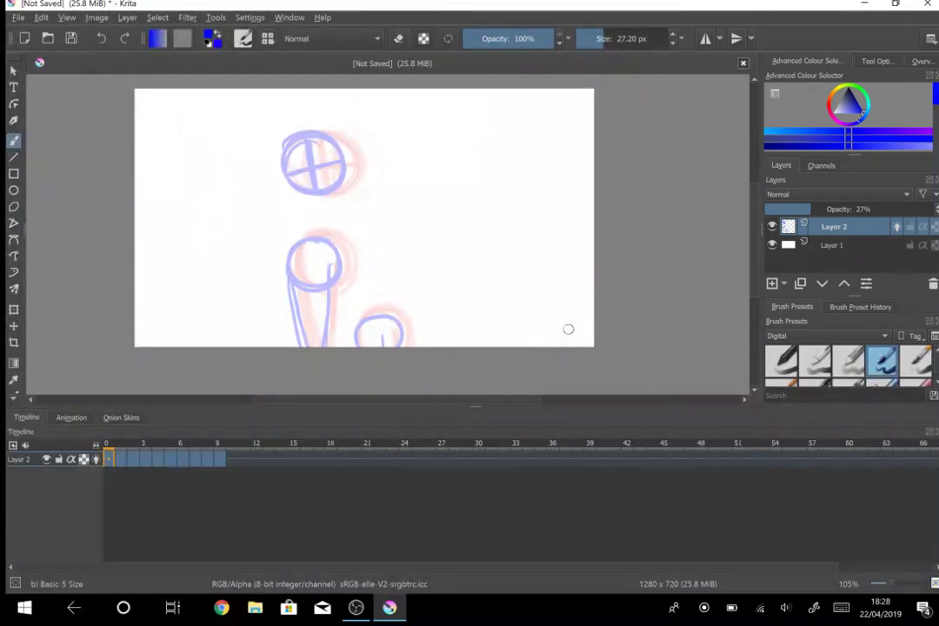
Step: Play the animation to check it with the loaded audio, and stop the playback
click(71, 417)
click(475, 502)
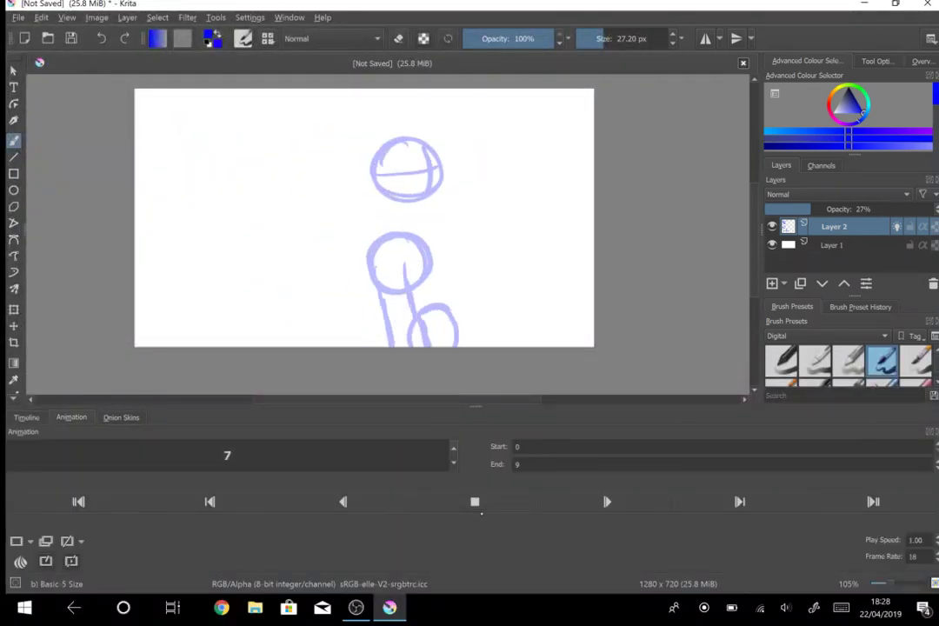
click(488, 496)
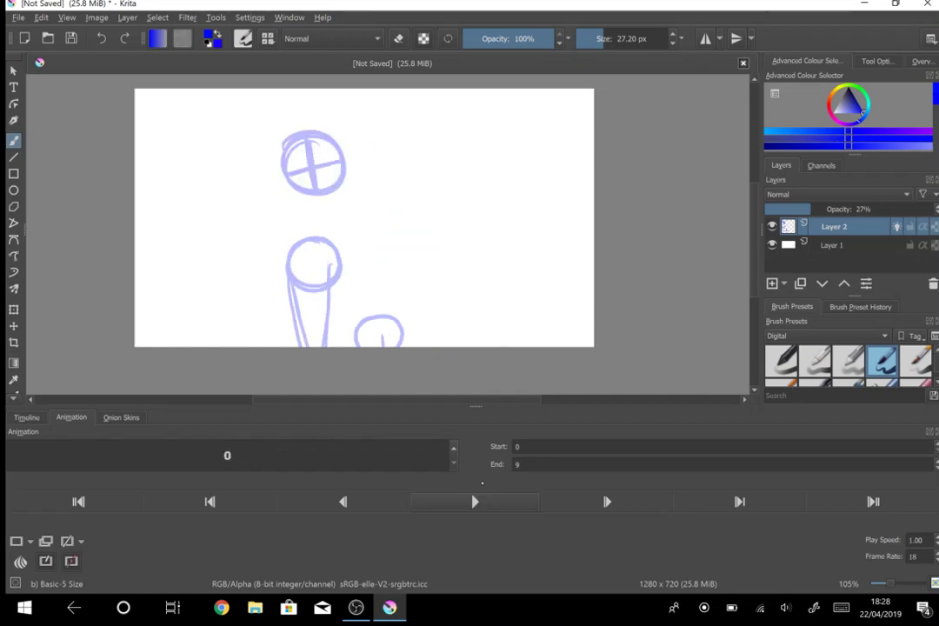
Step: Remove the audio from the animation and set the audio volume to 46%
click(26, 418)
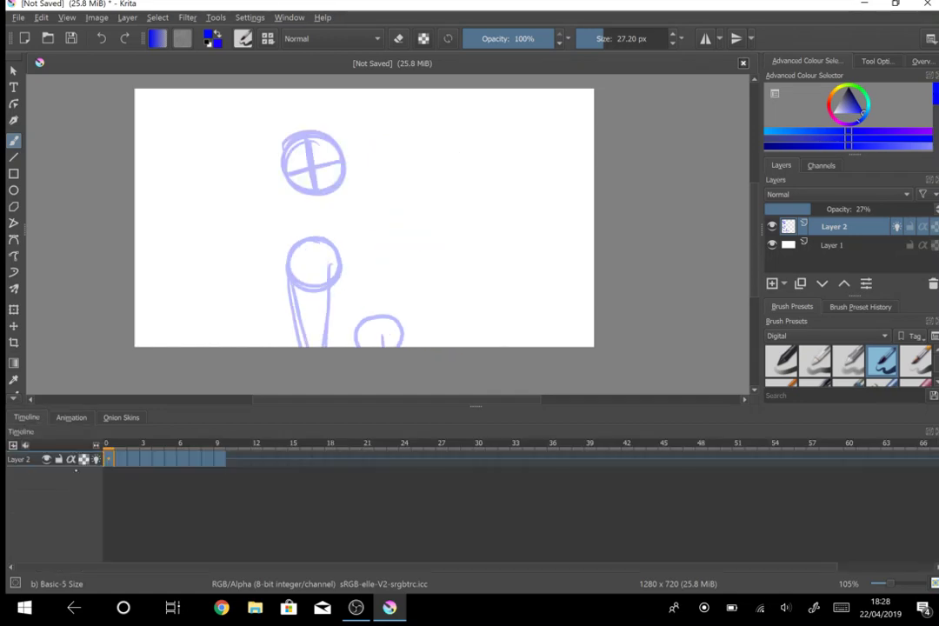
click(26, 445)
click(77, 492)
click(26, 445)
mouse_move(72, 511)
mouse_down()
mouse_move(126, 524)
mouse_move(67, 523)
mouse_up()
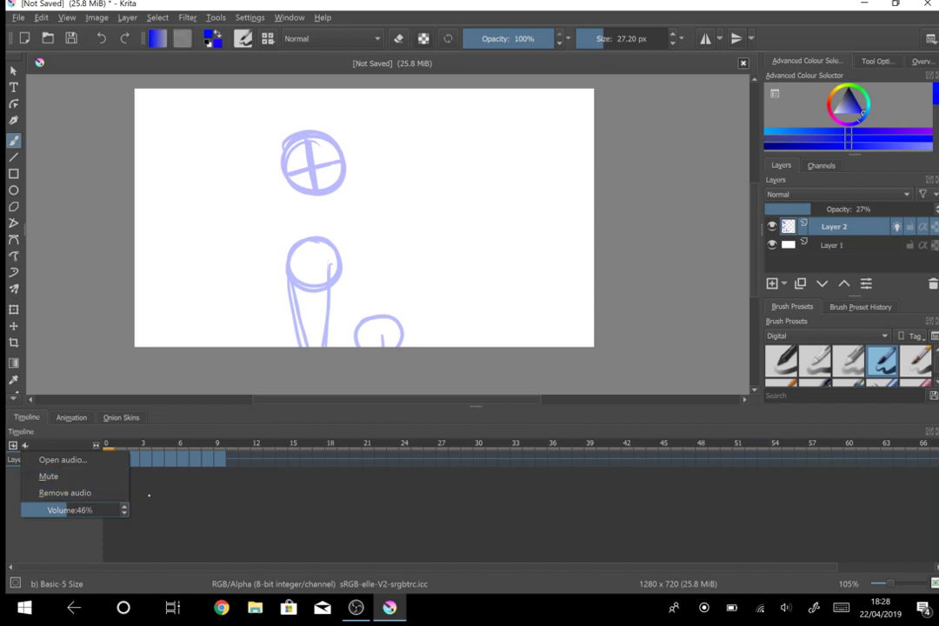
Step: Add a new layer through the timeline and delete it again
click(13, 444)
click(13, 445)
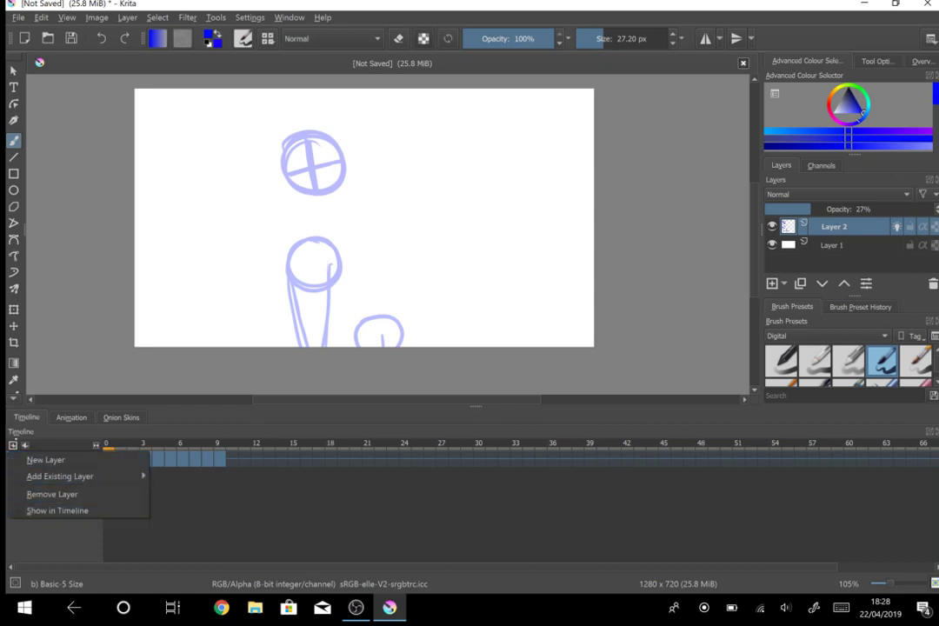
click(45, 459)
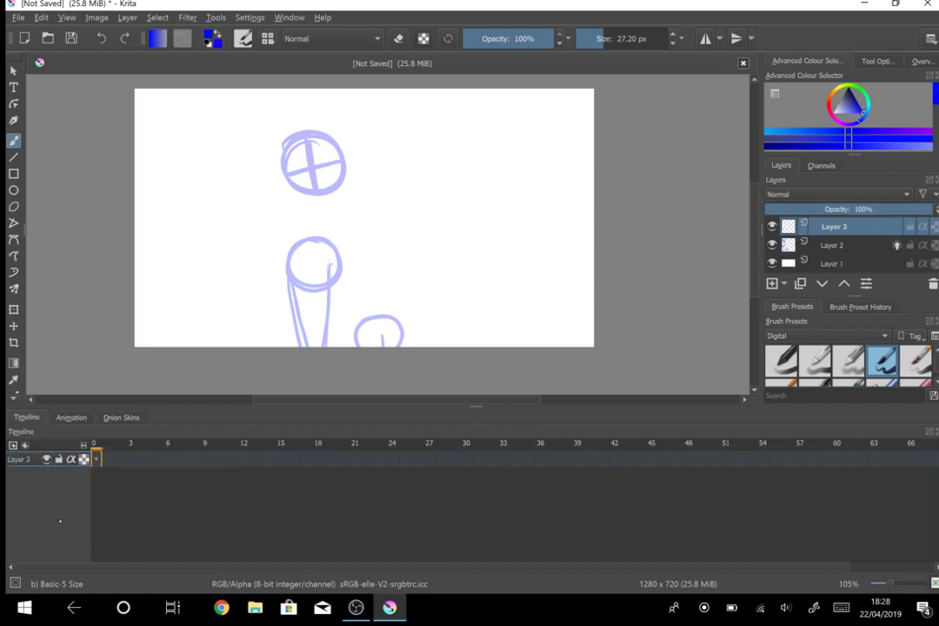
click(933, 283)
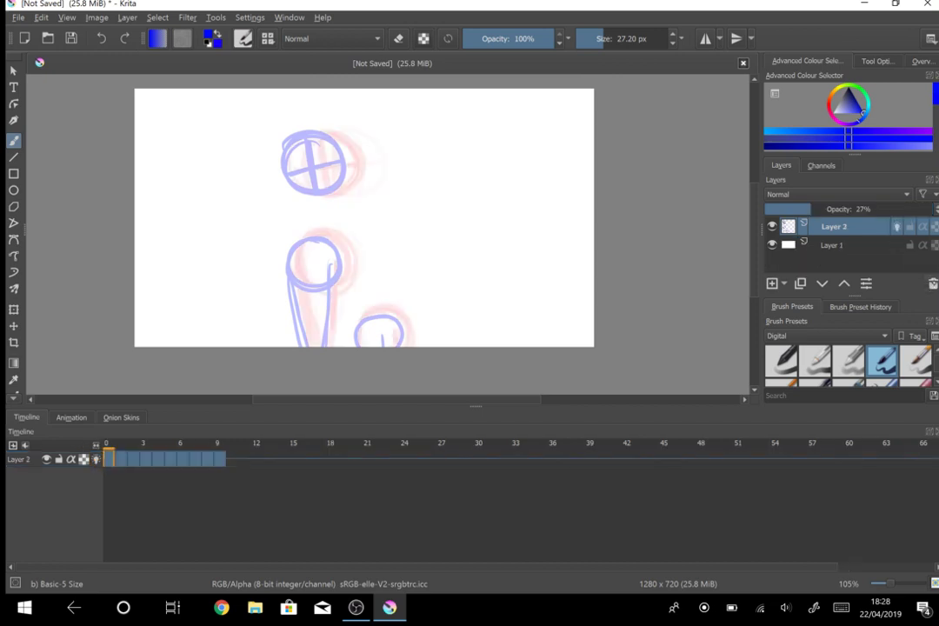
Step: Set Layer 2 to stay shown in the timeline
click(13, 444)
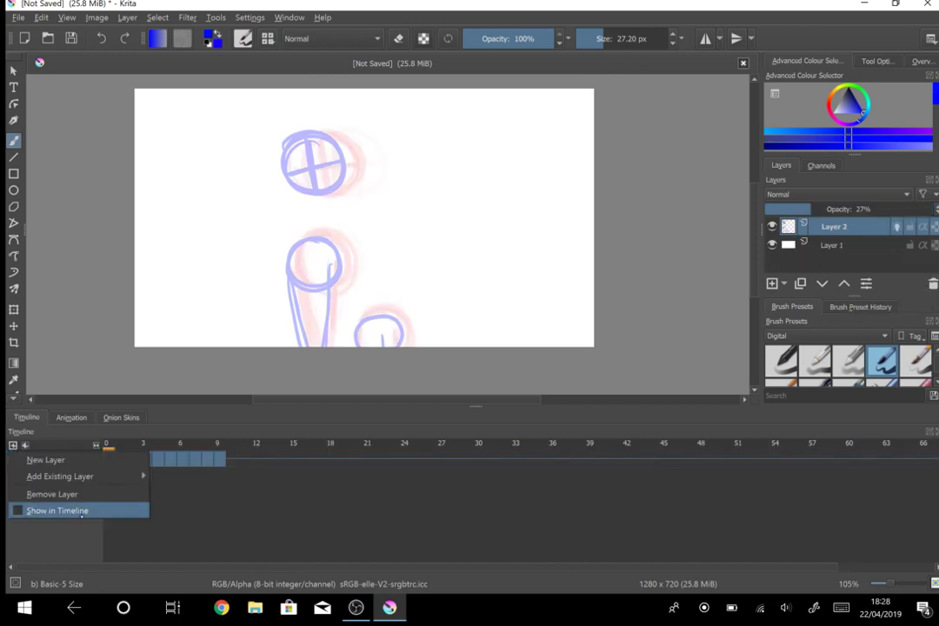
click(82, 511)
Step: Add another new layer above Layer 2 in the timeline, hide it and delete it
click(14, 444)
click(41, 459)
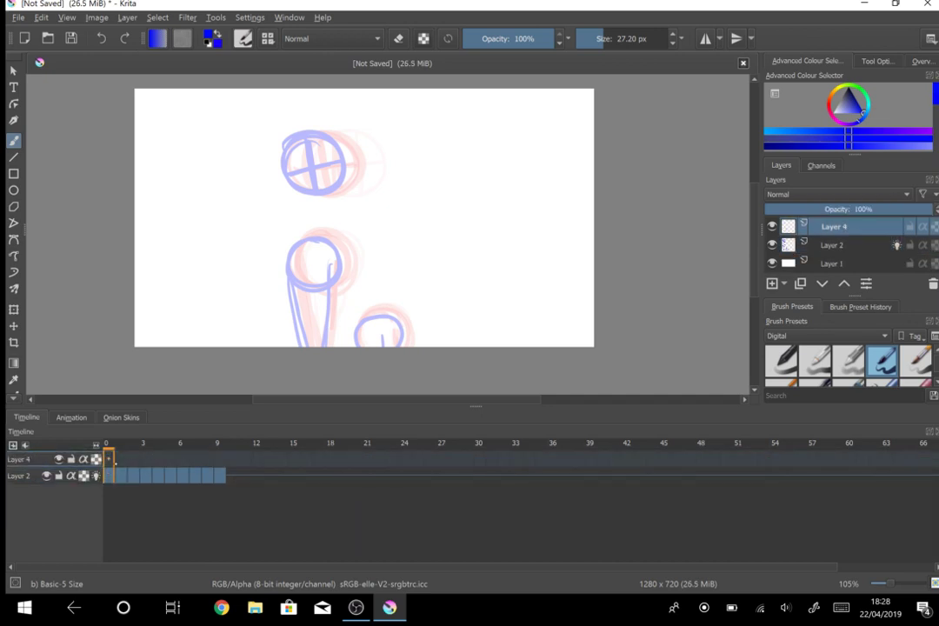
mouse_move(112, 462)
mouse_down()
mouse_move(430, 462)
mouse_move(110, 466)
mouse_up()
click(57, 460)
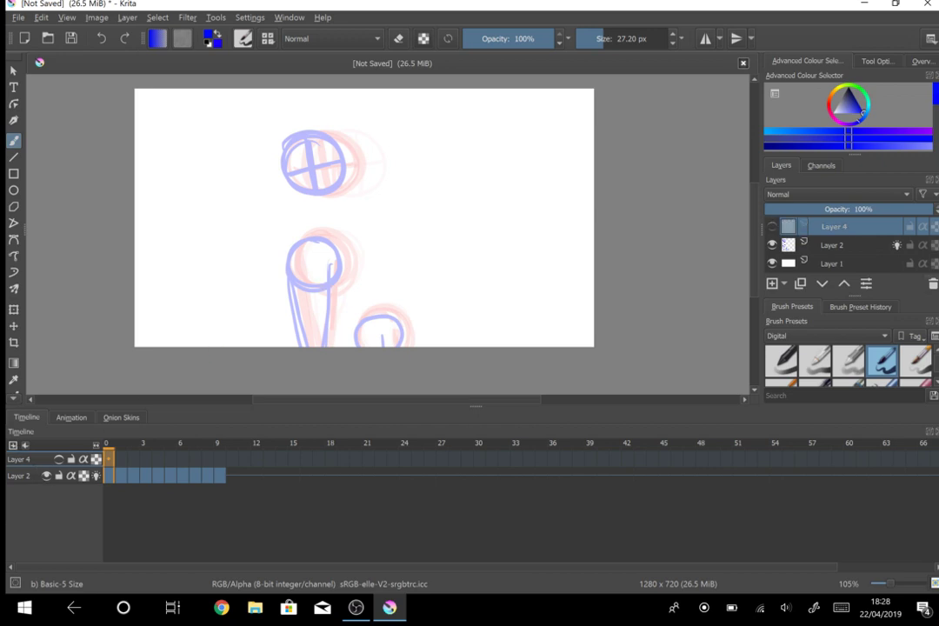
key(shift+Delete)
Step: Delete the empty Layer 4 and view which existing layers can be added to the timeline
right_click(17, 458)
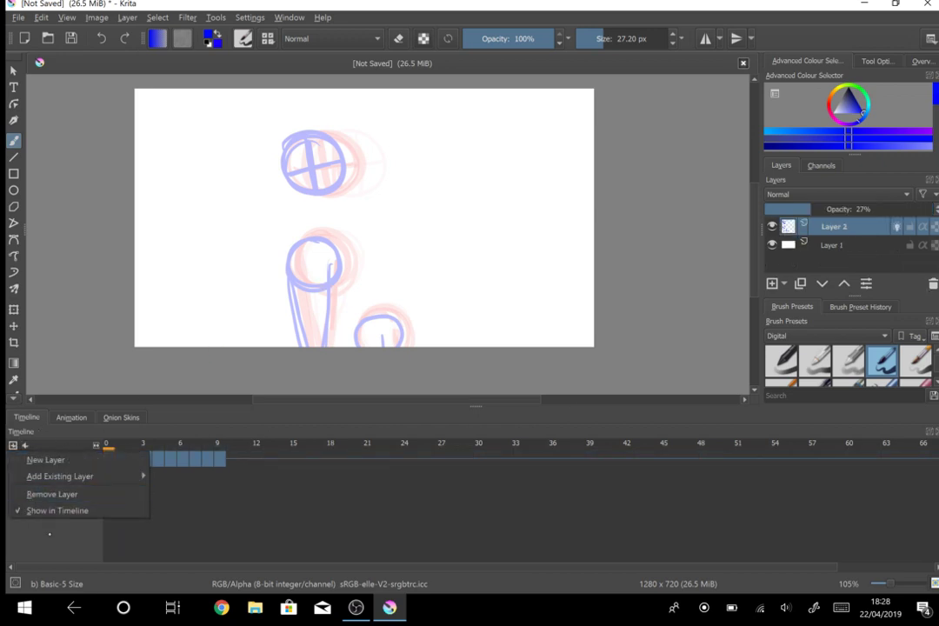
mouse_move(115, 476)
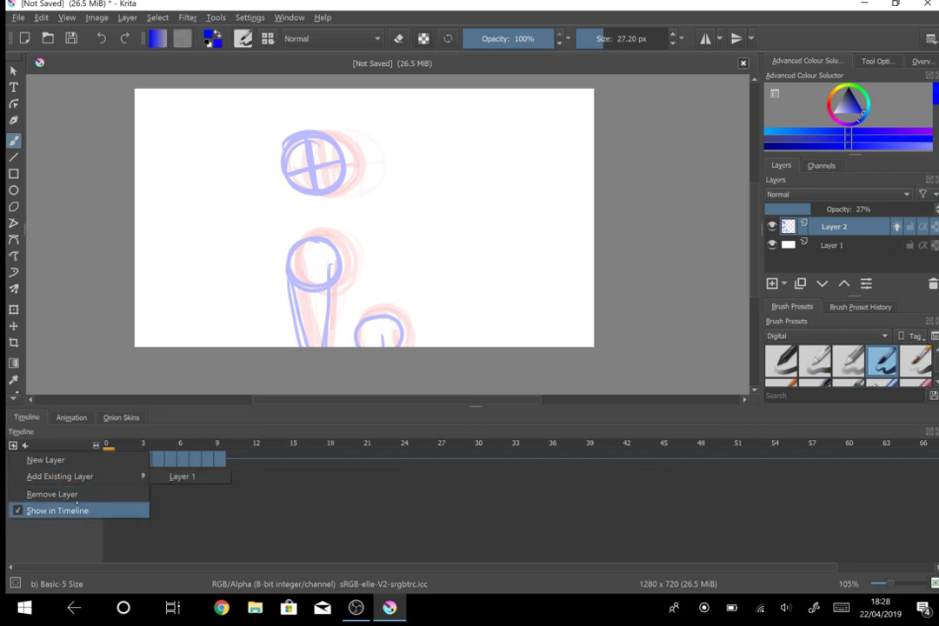
click(247, 515)
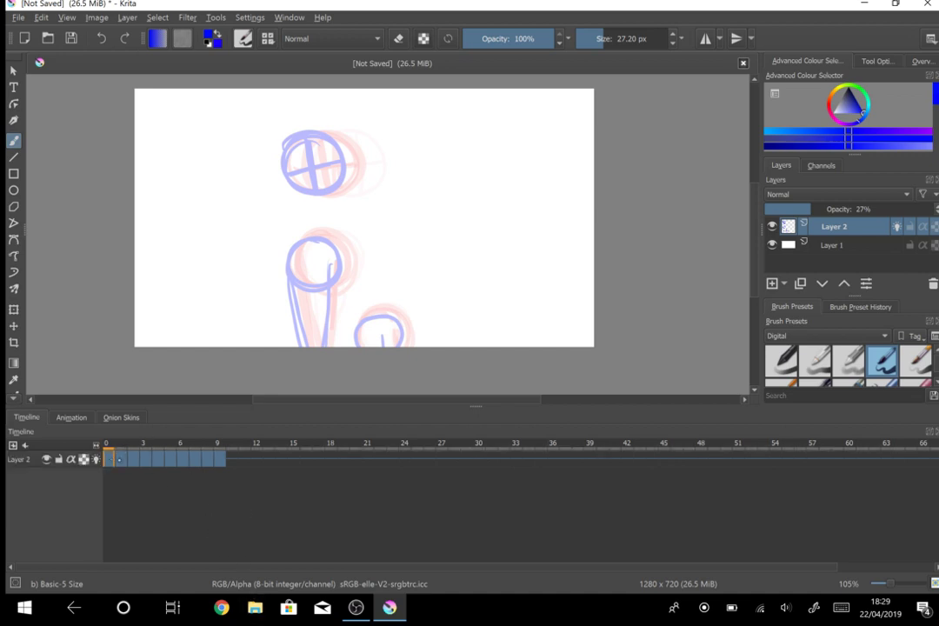
Step: Examine the timeline frames of Layer 2 at several zoom levels, finishing with frames 0 to 9 filling the timeline
click(116, 459)
click(111, 456)
scroll(261, 455, up, 5)
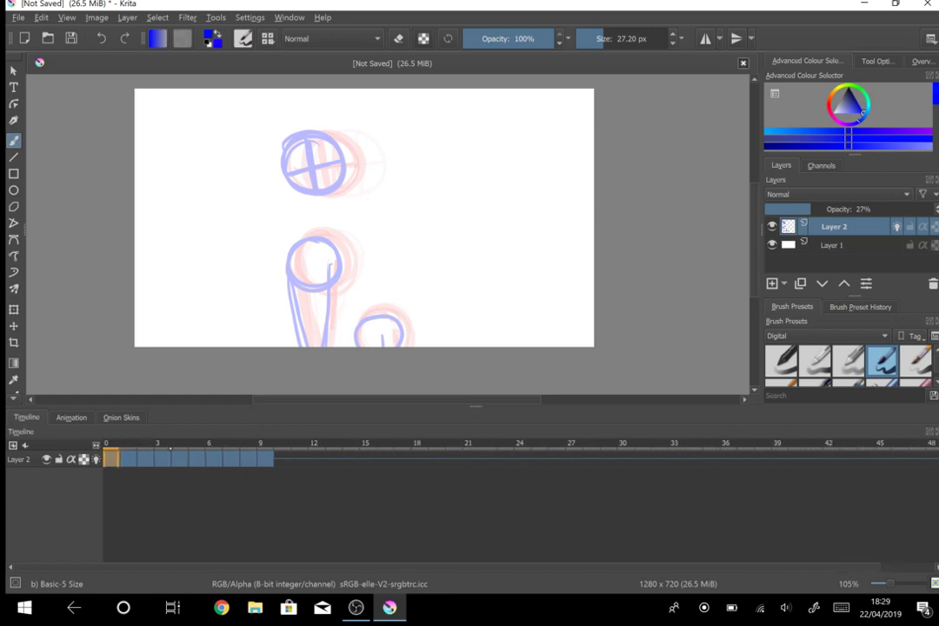
scroll(261, 454, up, 5)
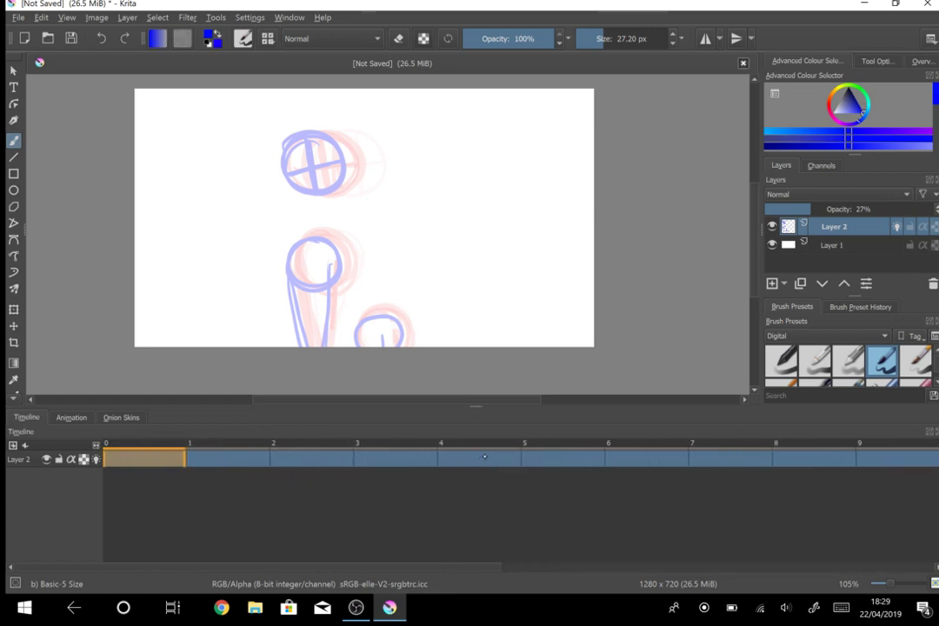
scroll(457, 461, down, 1)
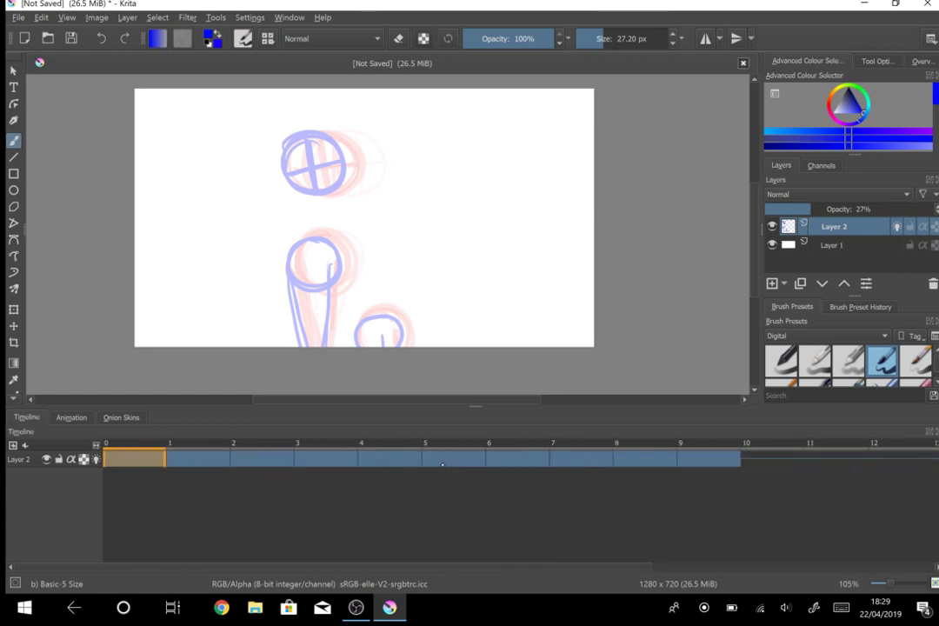
click(449, 520)
scroll(292, 498, down, 5)
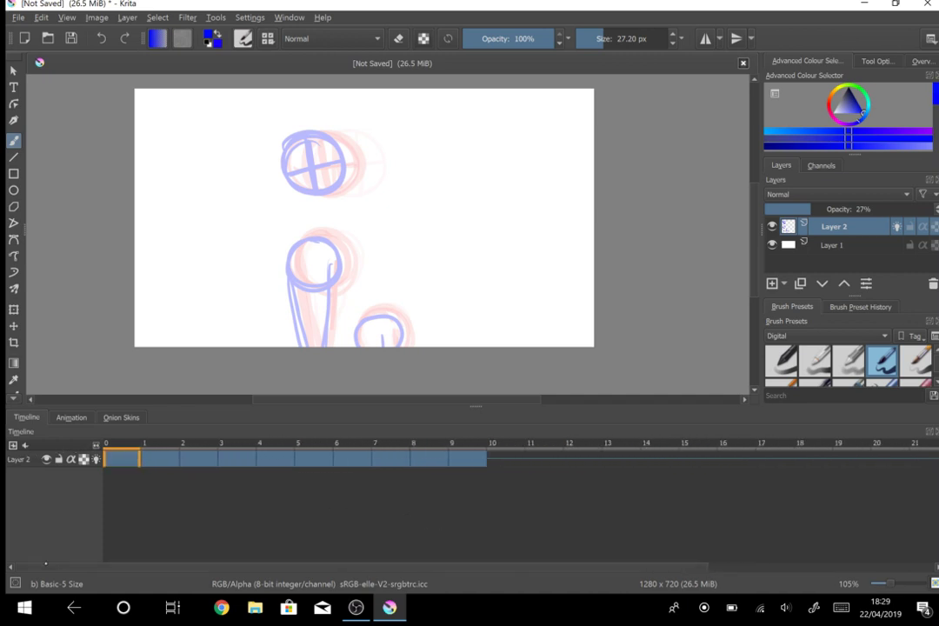
scroll(292, 498, down, 4)
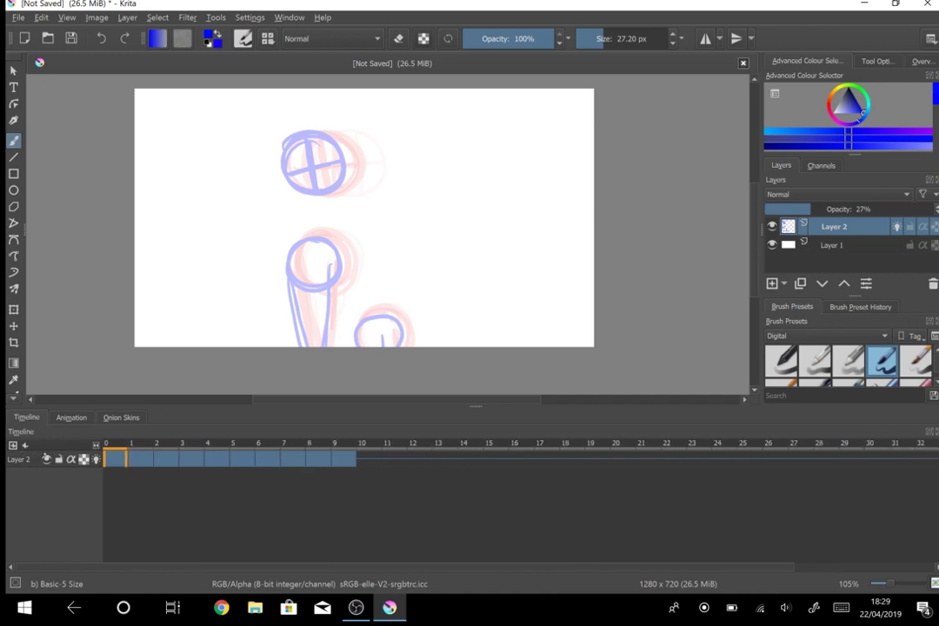
scroll(292, 498, down, 3)
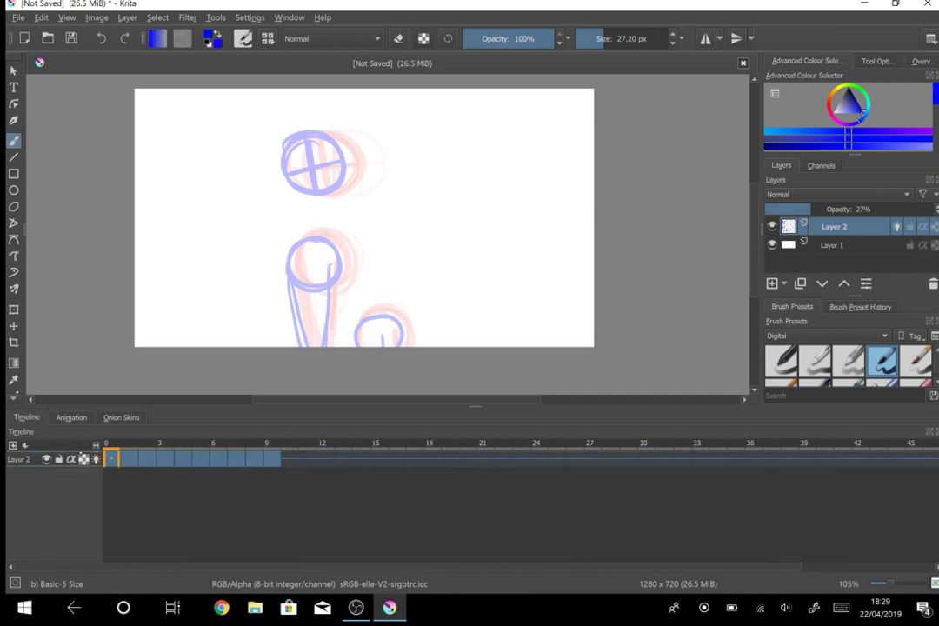
scroll(428, 457, up, 8)
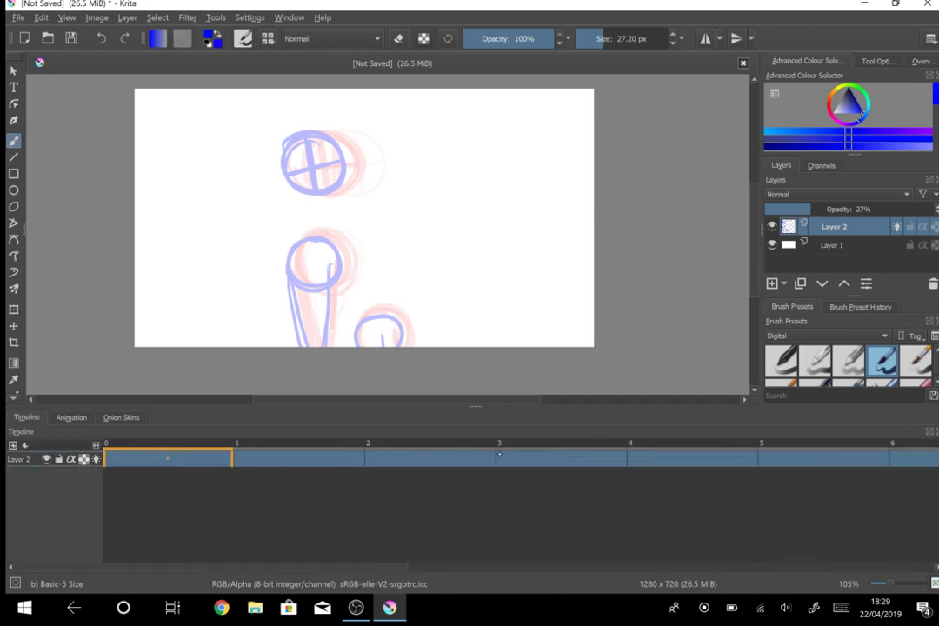
scroll(428, 457, down, 1)
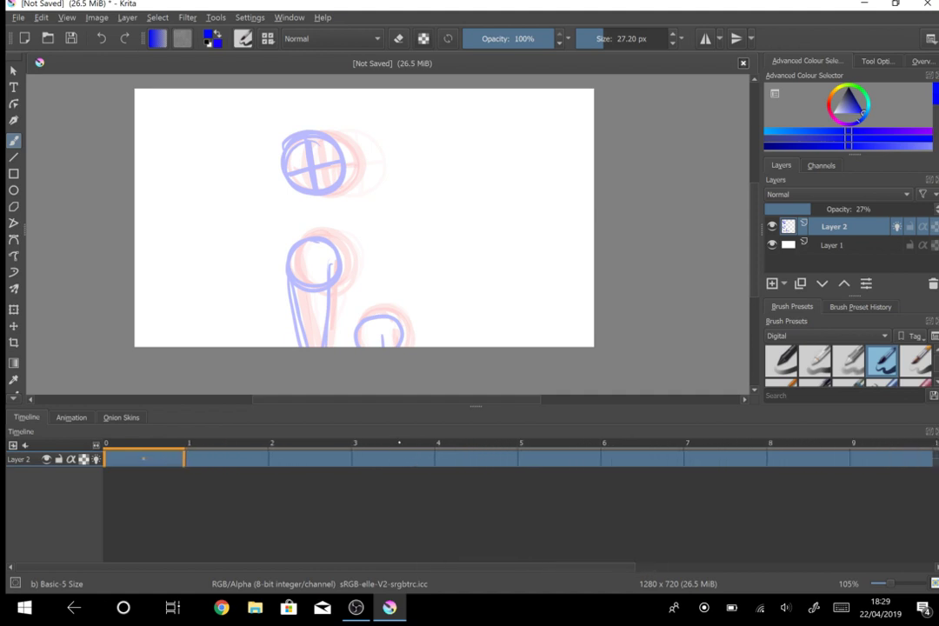
Step: Brush overlapping ovals beside the figures on frame 0 of Layer 2 and undo the strokes
key(space)
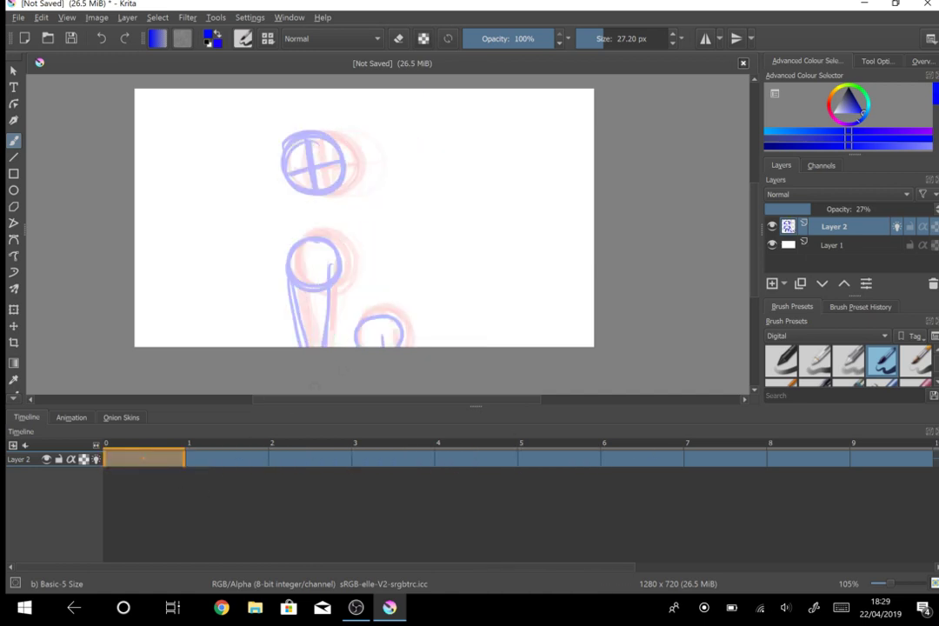
drag(396, 291, 496, 300)
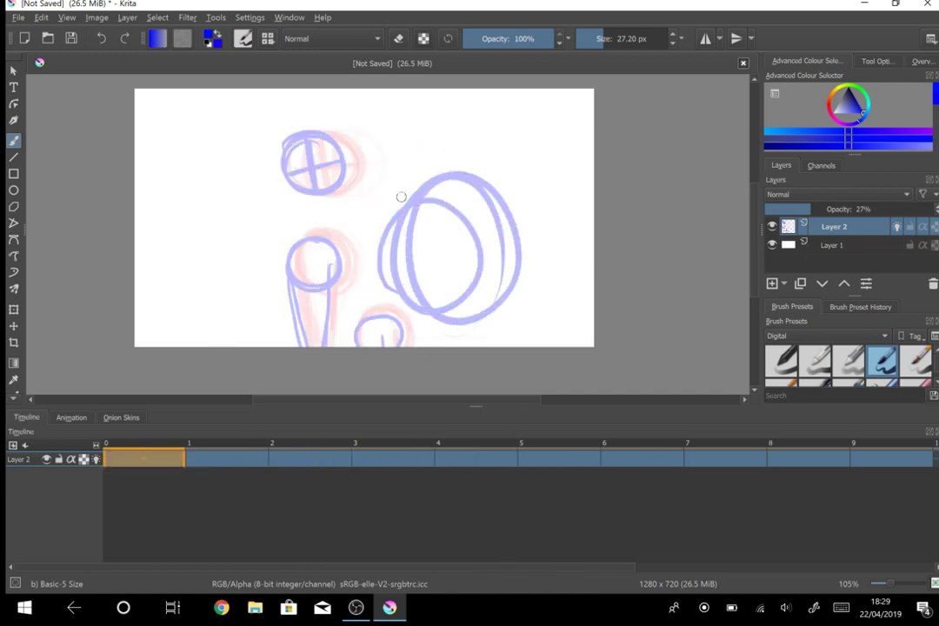
key(ctrl+z)
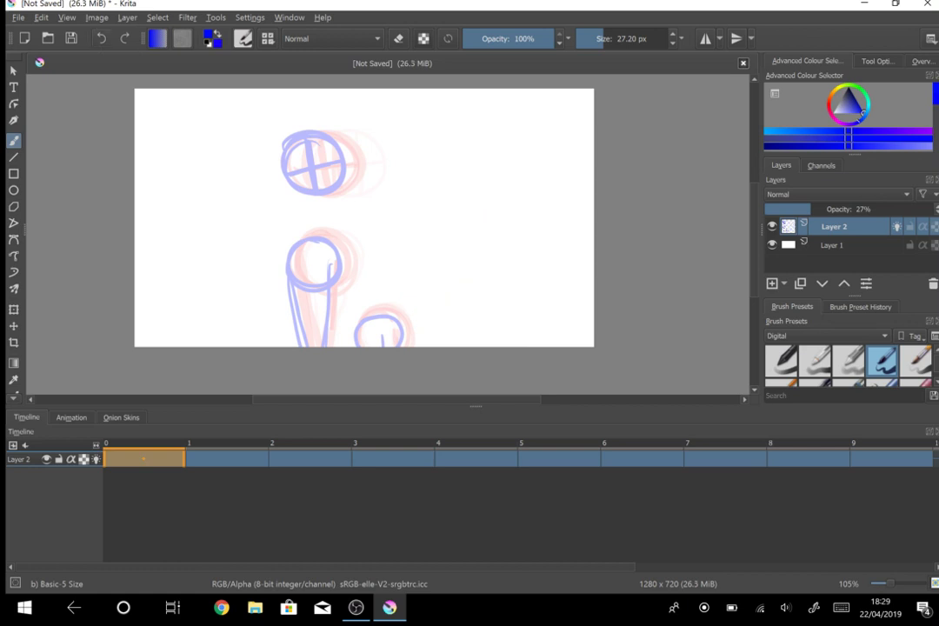
mouse_move(387, 207)
mouse_down()
mouse_move(413, 177)
mouse_move(476, 223)
mouse_up()
key(ctrl+z)
Step: Play the animation from the playback controls and stop it
click(72, 417)
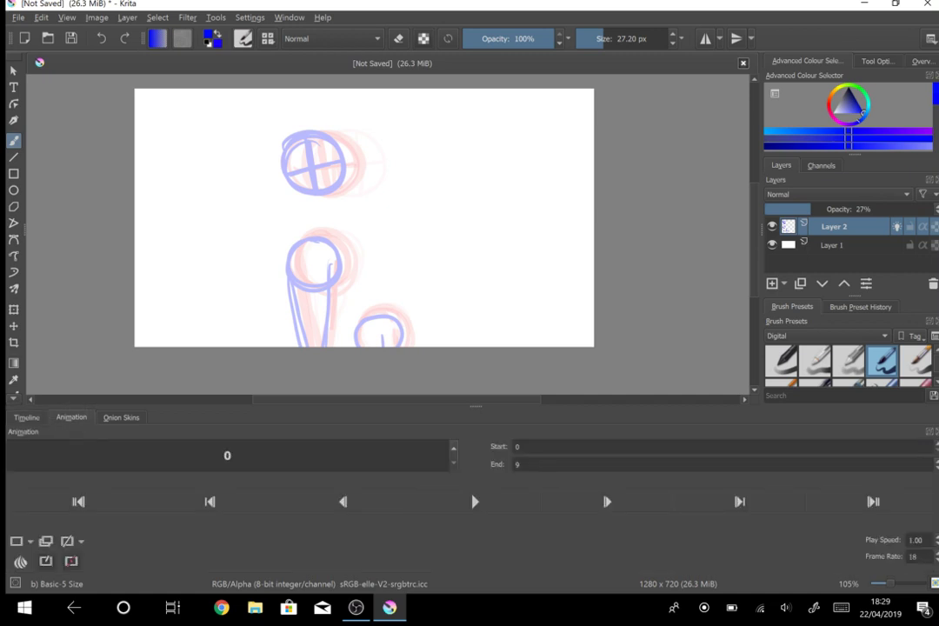
click(475, 501)
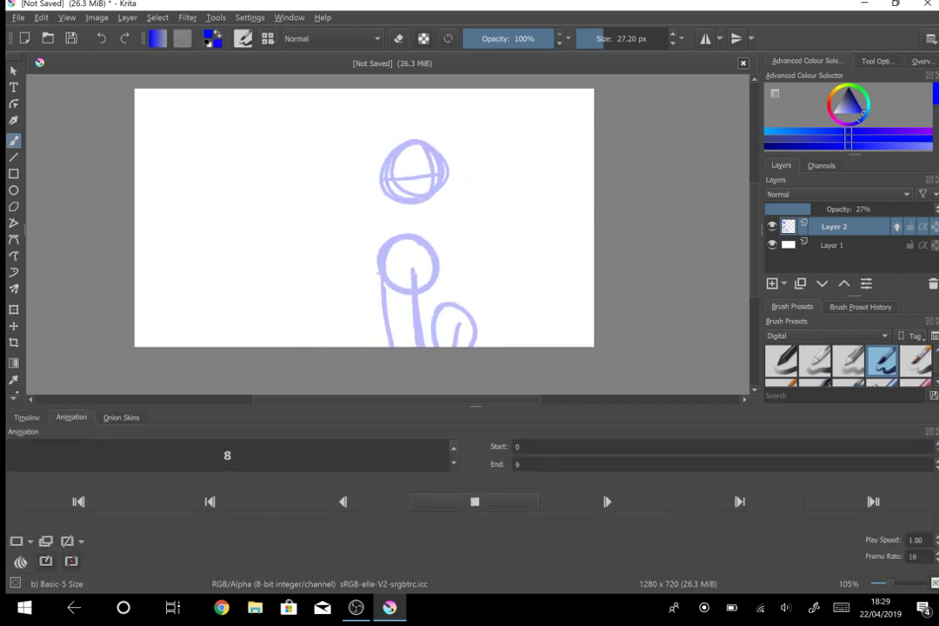
click(475, 501)
click(474, 501)
click(475, 502)
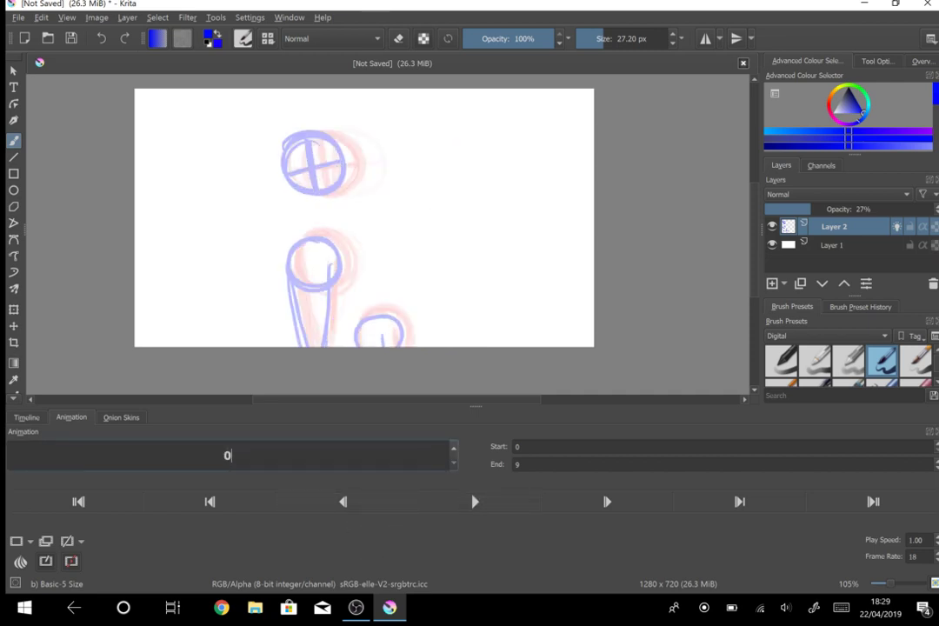
Step: Jump to frame 5 by entering its number, check it in the timeline and return to frame 0
click(841, 607)
click(99, 590)
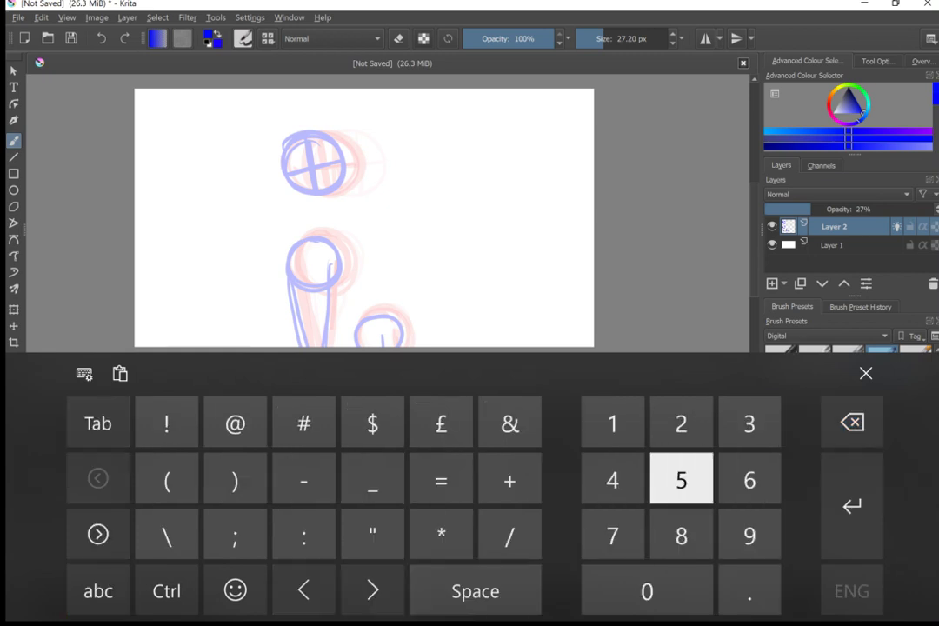
click(681, 480)
click(866, 374)
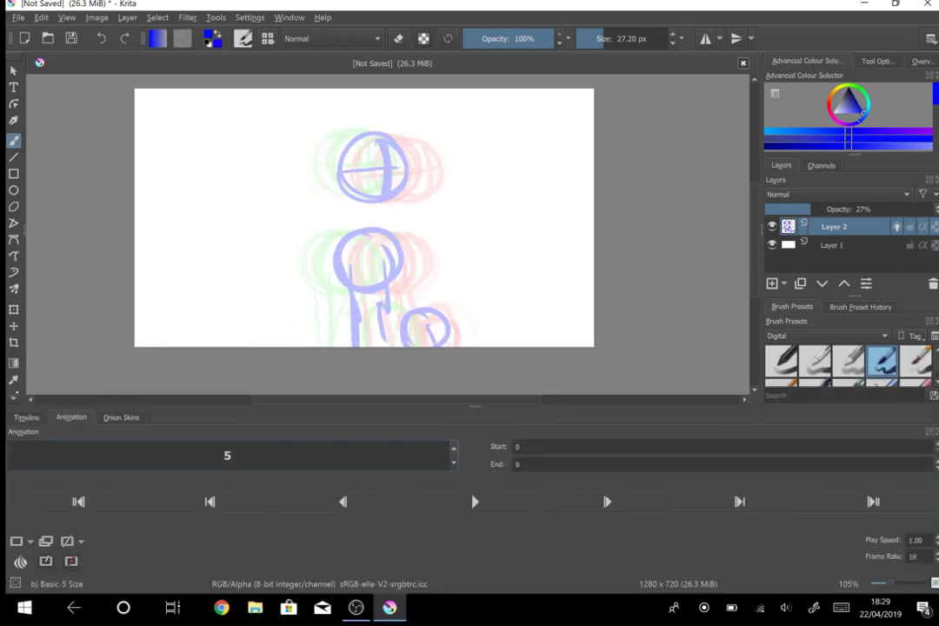
click(26, 417)
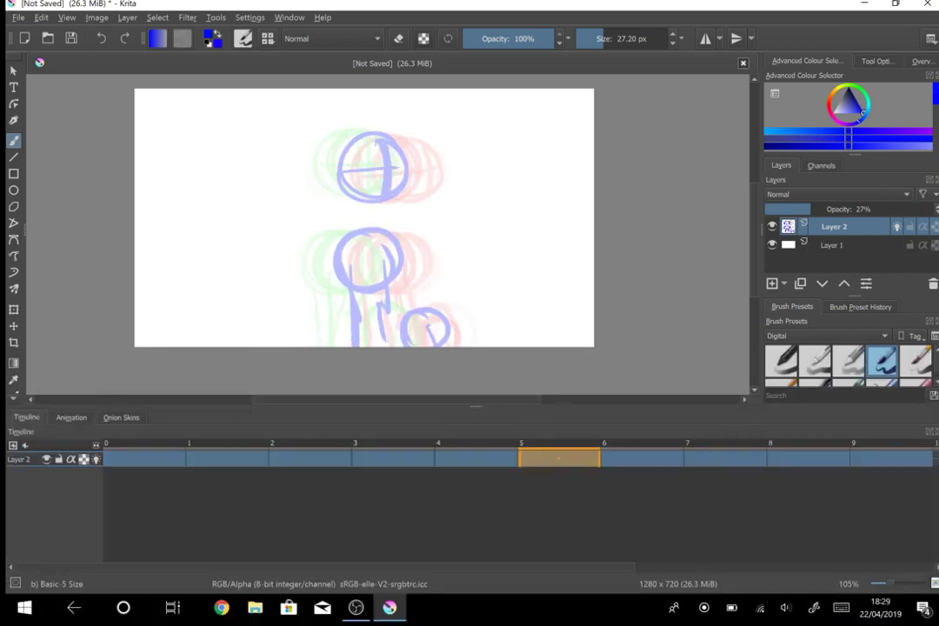
click(559, 458)
click(71, 417)
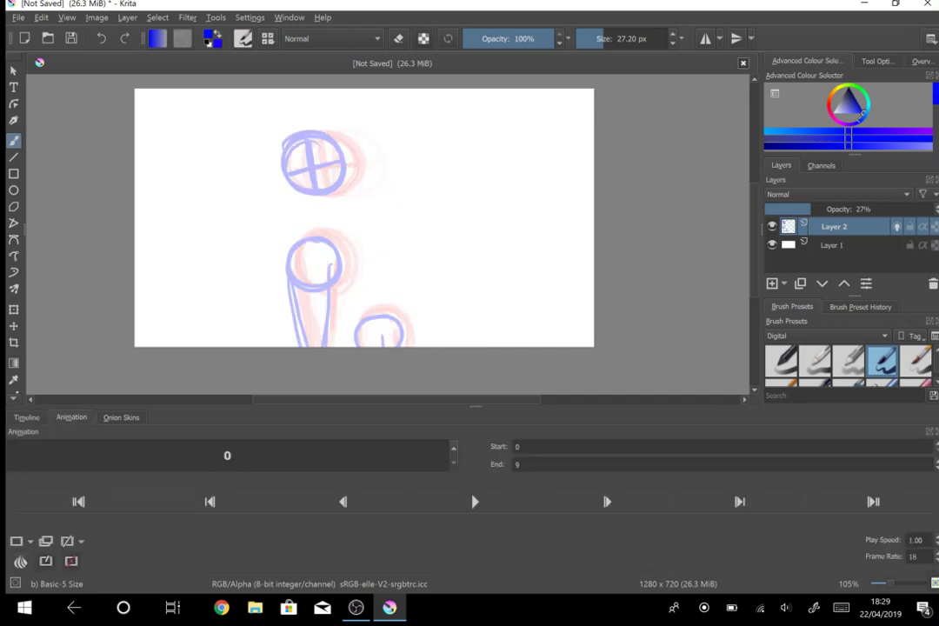
Step: Turn the onion skins of Layer 2 off and back on
drag(121, 417, 104, 354)
drag(103, 354, 81, 454)
click(72, 418)
click(20, 561)
click(20, 560)
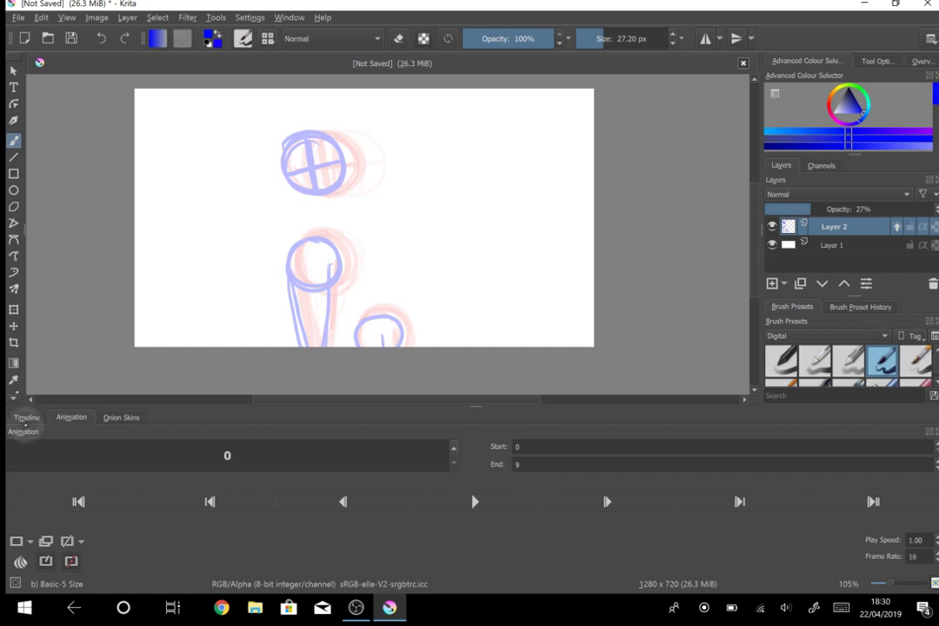
Step: Set the animation's end frame to 10
click(27, 418)
click(71, 417)
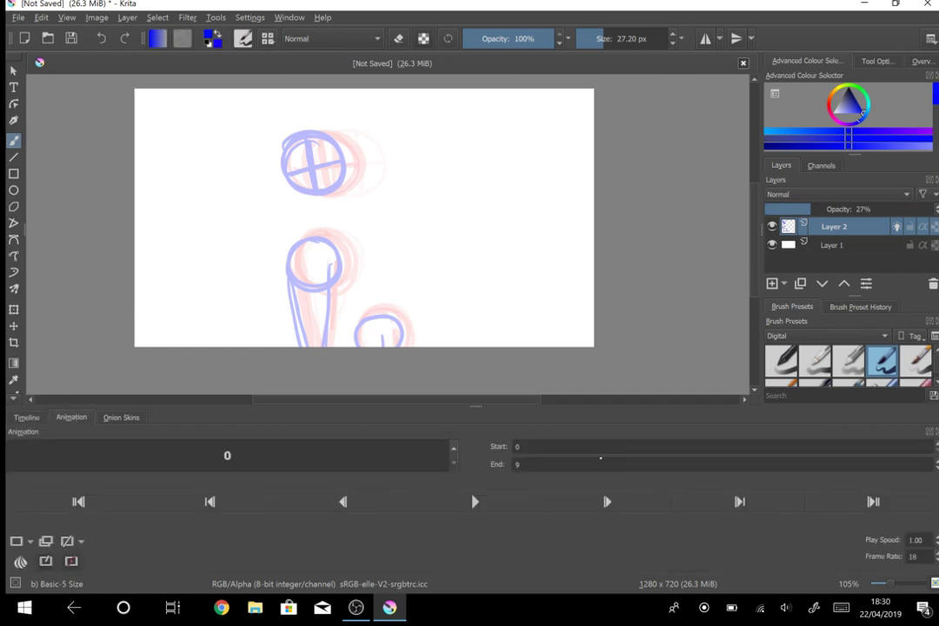
click(841, 608)
click(99, 590)
click(612, 424)
click(865, 373)
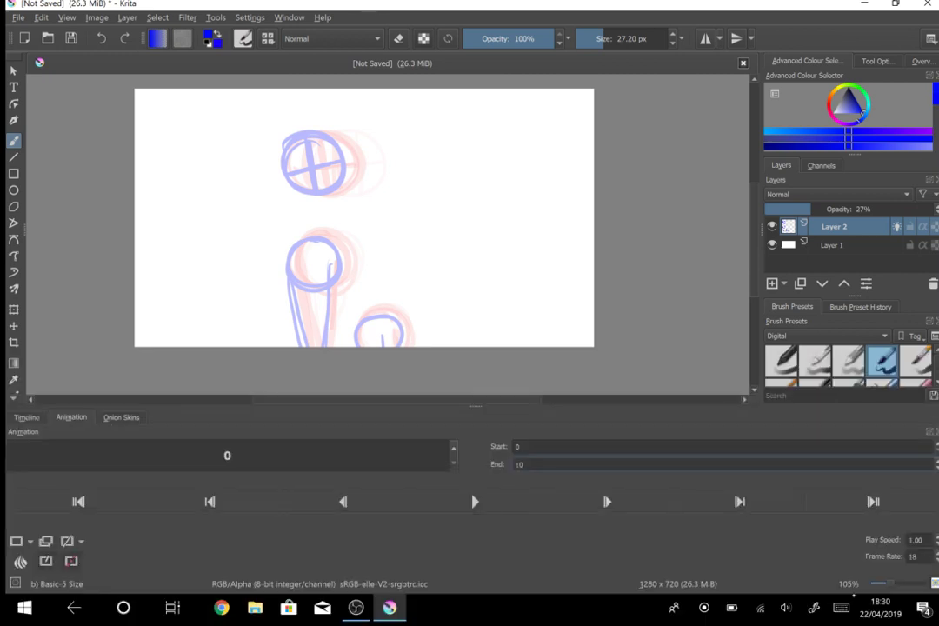
Step: Inspect both ends of the playback range in the timeline by selecting frame 10 and frame 0
click(39, 420)
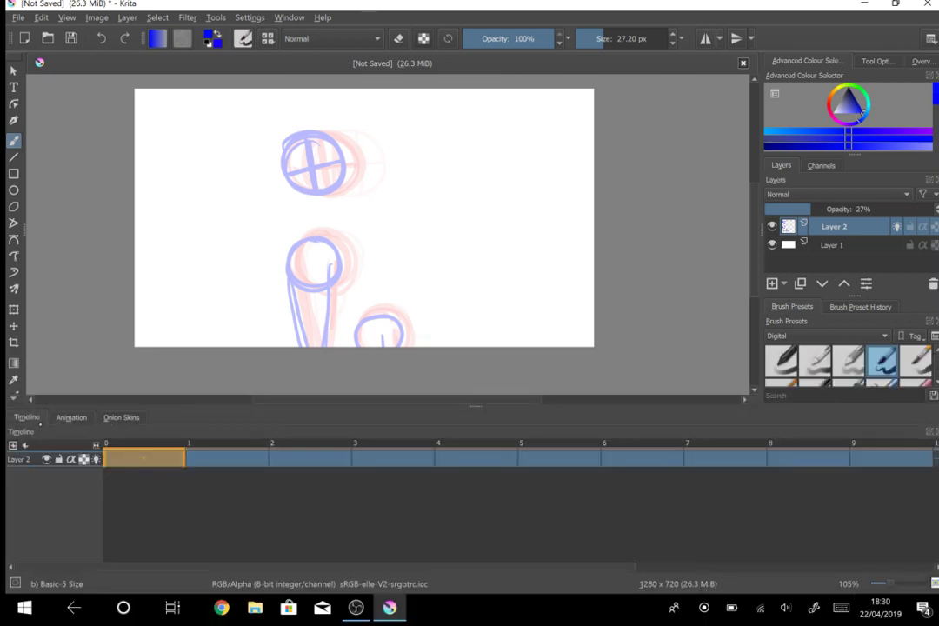
drag(96, 445, 9, 459)
click(630, 461)
click(139, 459)
Step: Advance two frames to frame 2, play the animation and stop it
click(72, 417)
click(606, 501)
click(606, 502)
click(462, 498)
click(469, 500)
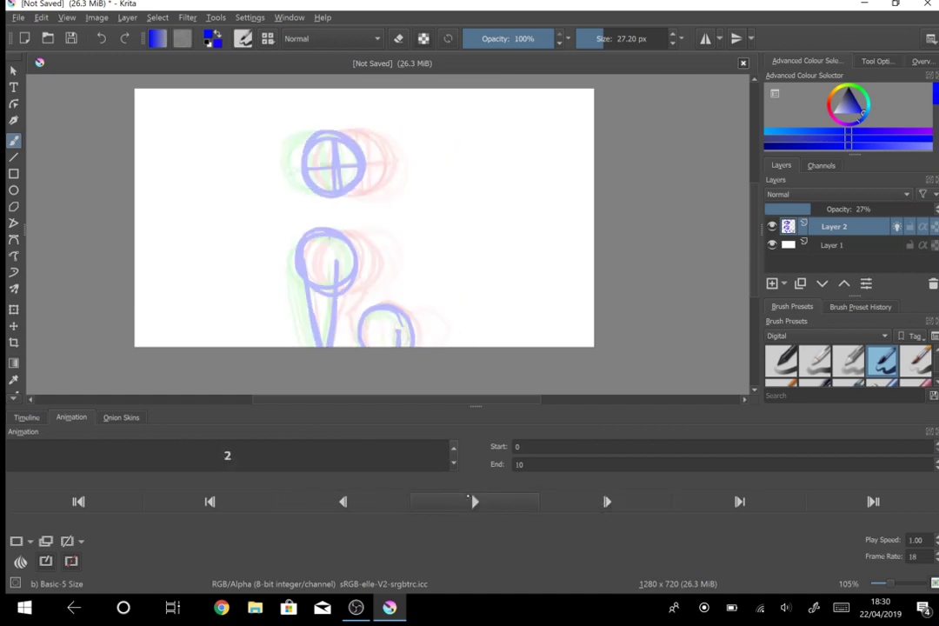
Step: Compare frames 9, 10 and 11 in the timeline, finishing on frame 10
click(27, 417)
click(620, 457)
click(666, 455)
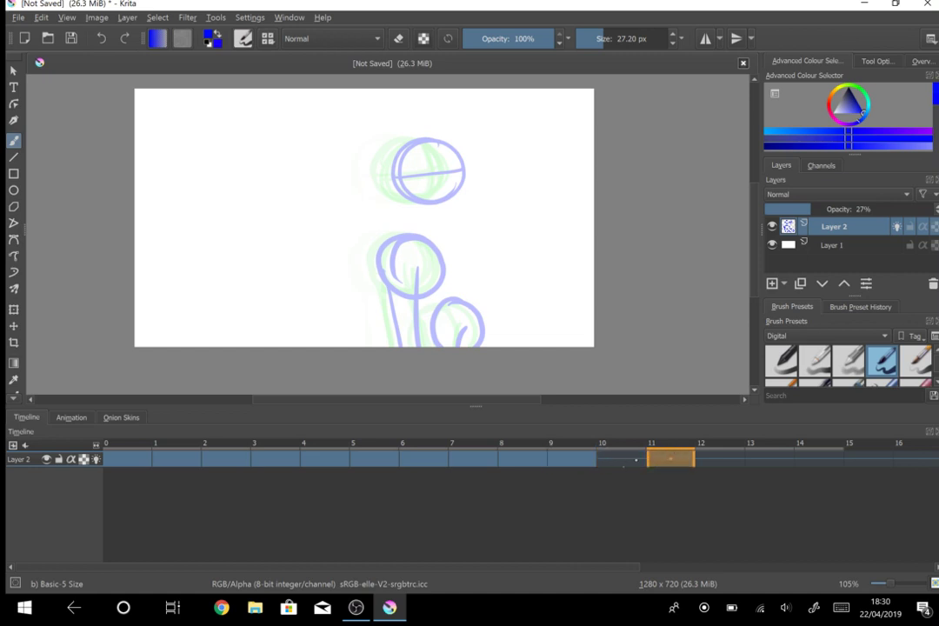
click(622, 458)
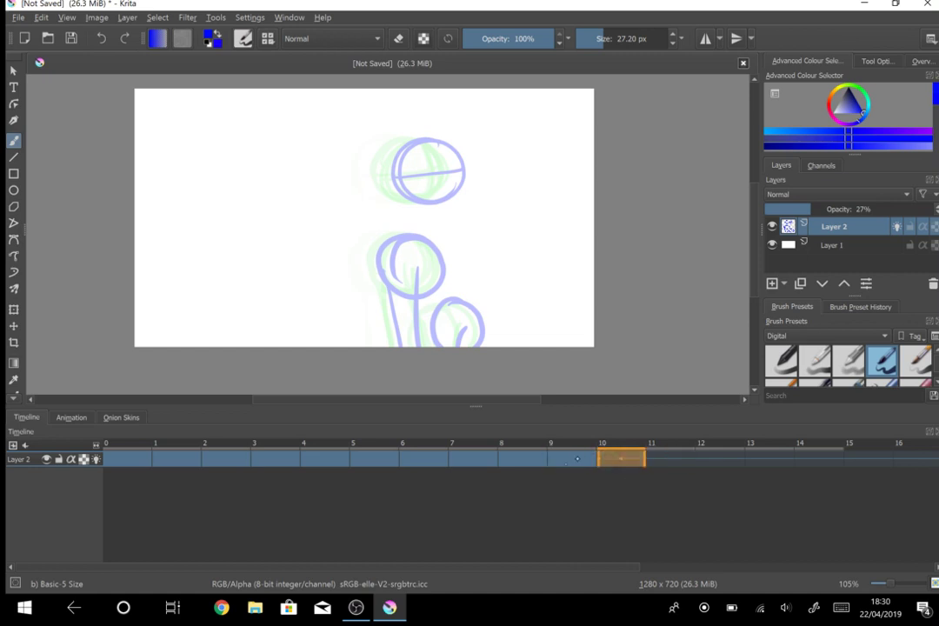
click(577, 457)
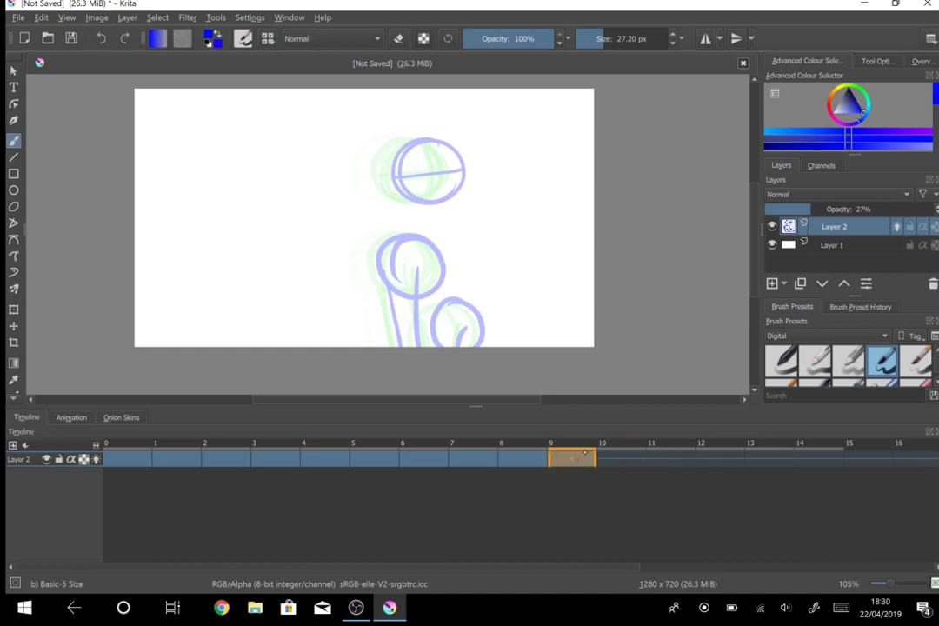
click(616, 452)
Step: Set the animation's end frame back to 9
click(71, 417)
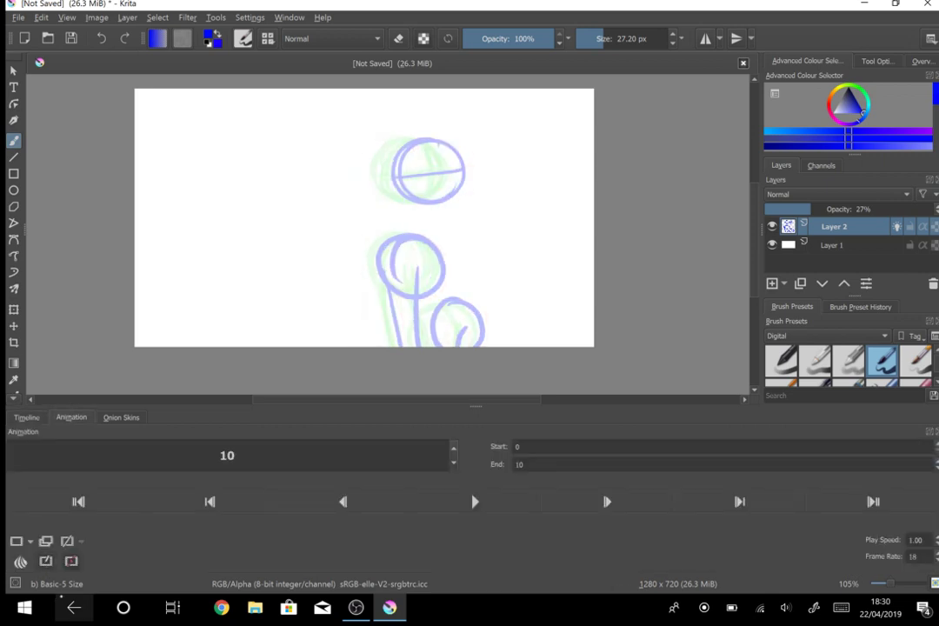
double_click(597, 466)
click(840, 607)
click(818, 421)
click(818, 422)
click(98, 590)
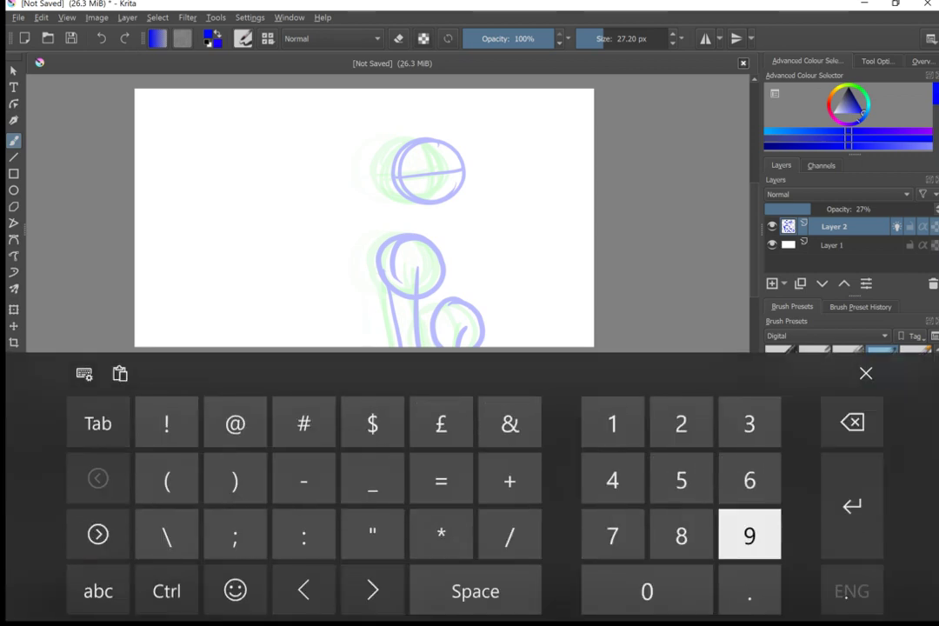
click(748, 537)
click(866, 374)
Step: Check the shortened playback range in the timeline and play the animation
click(27, 417)
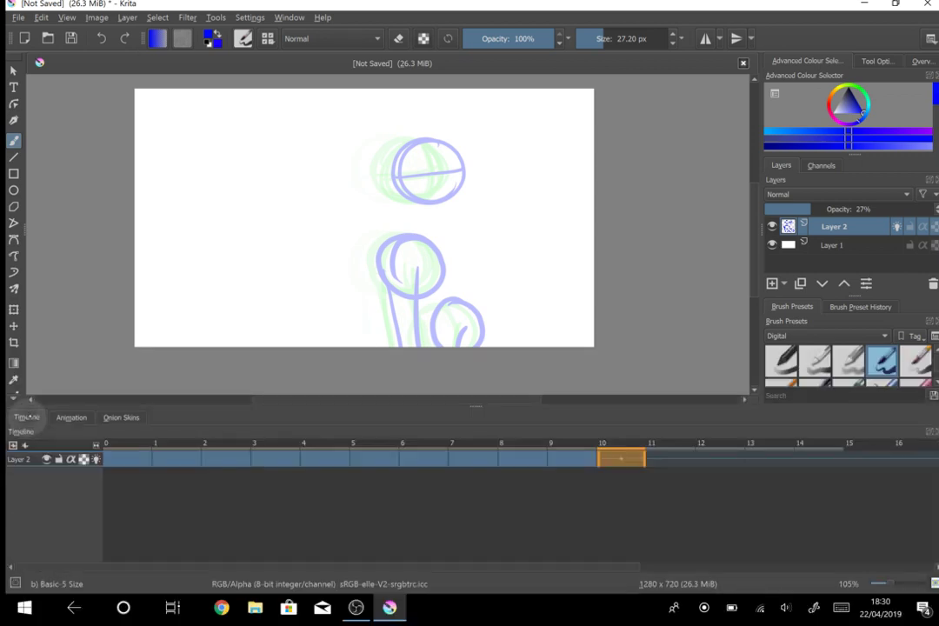
click(71, 417)
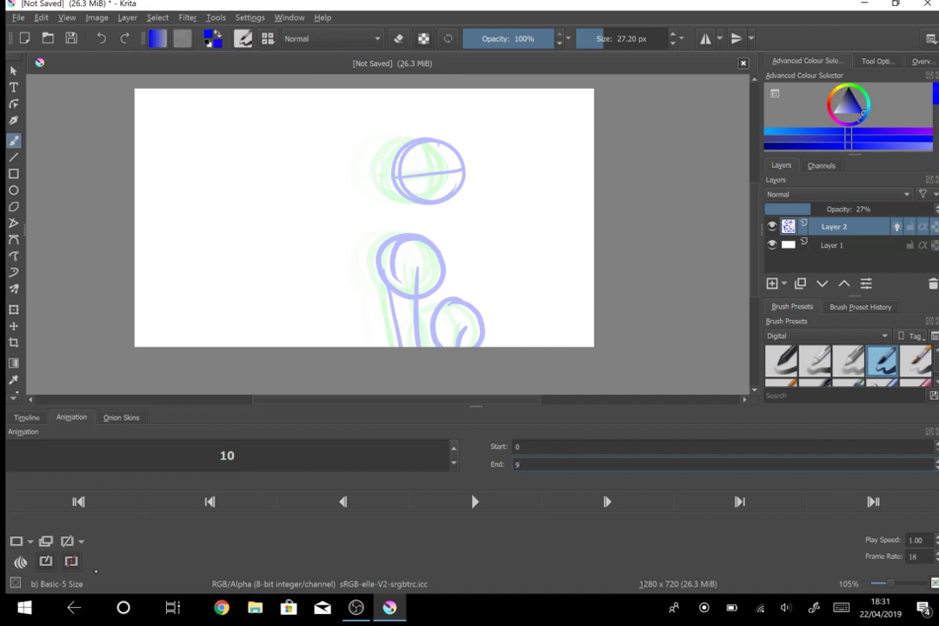
click(26, 418)
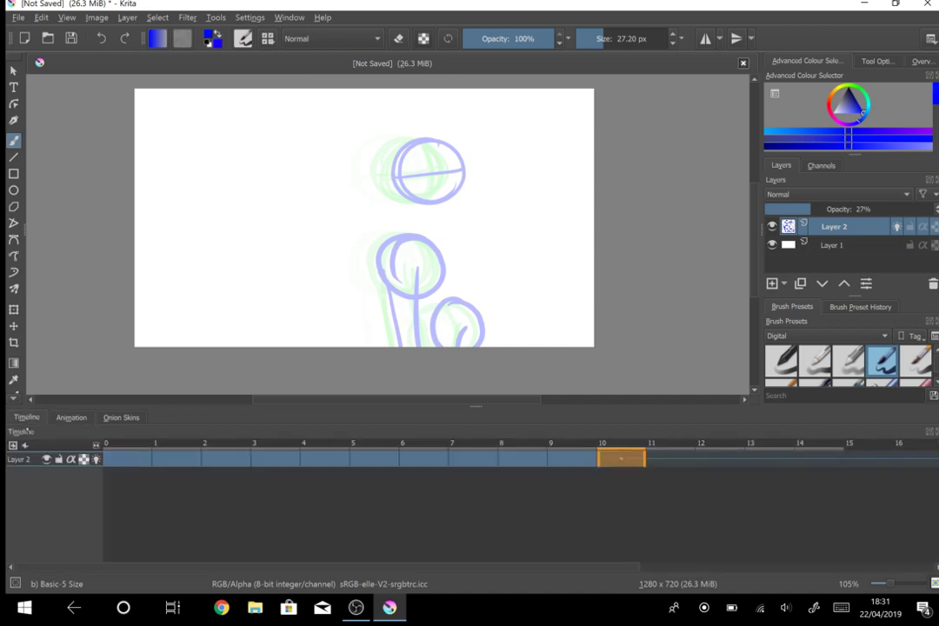
click(72, 417)
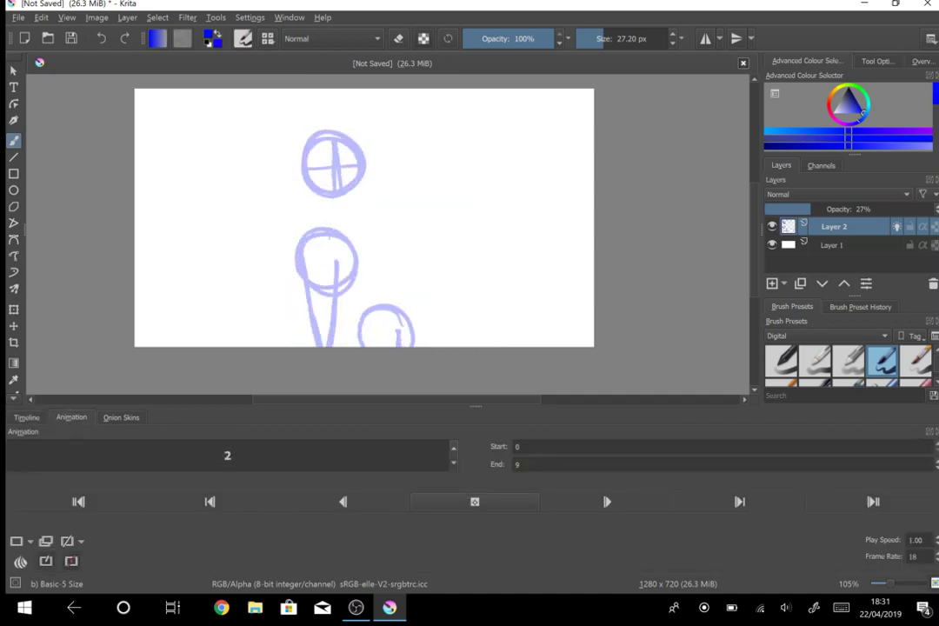
Step: Stop the animation playback and show the frames in the timeline
click(482, 502)
click(37, 419)
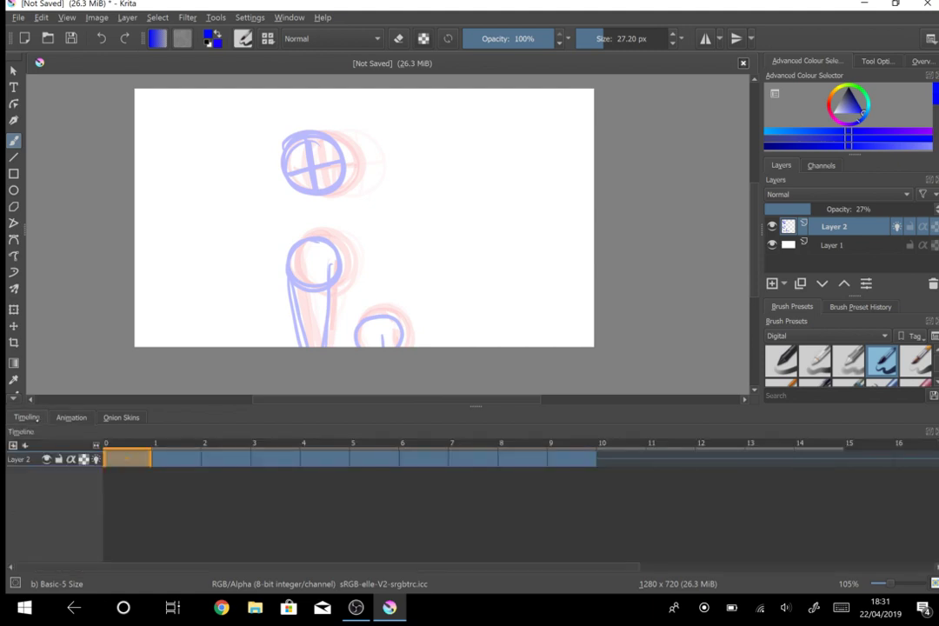
scroll(13, 226, down, 4)
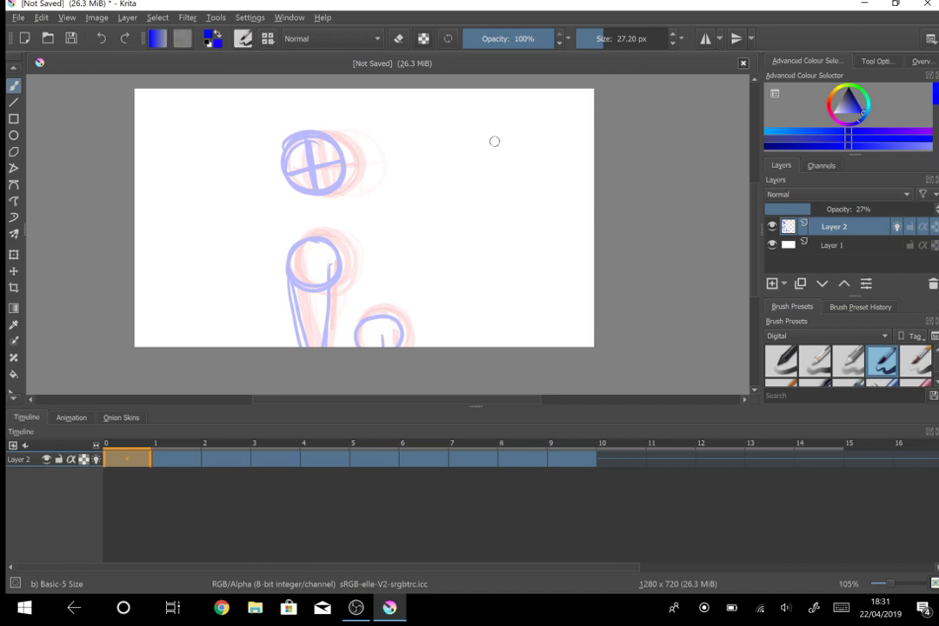
Step: Handwrite a bulleted note reading "running cycles" in blue beside the upper circle on frame 0
drag(511, 116, 529, 100)
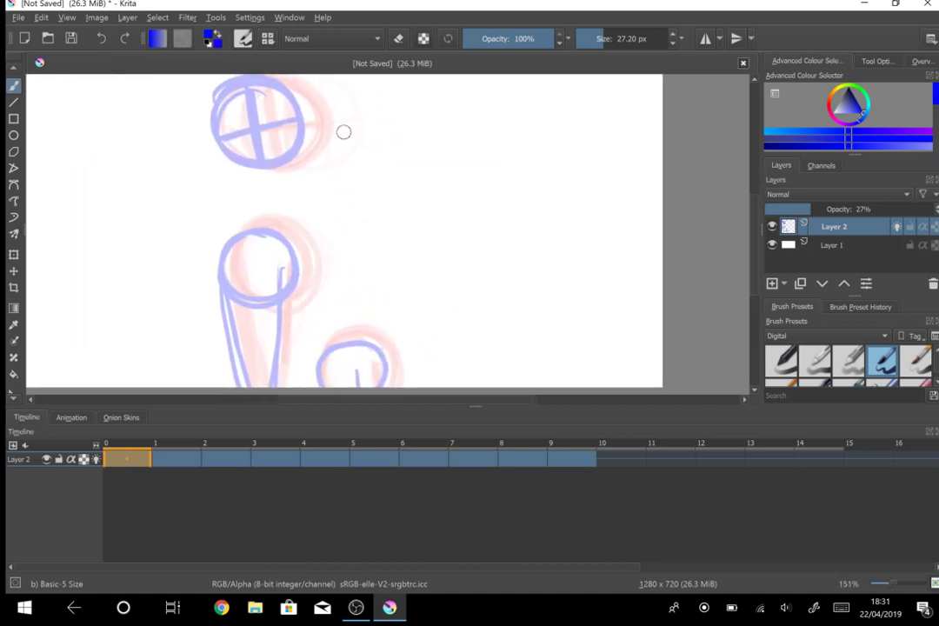
mouse_move(417, 365)
mouse_down()
mouse_move(420, 291)
mouse_move(463, 430)
mouse_up()
click(290, 157)
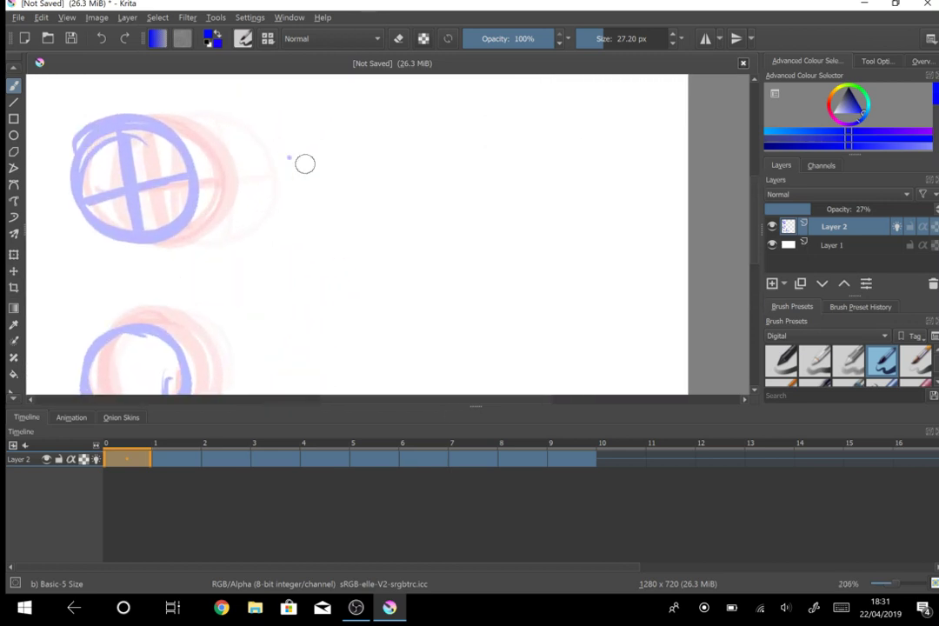
mouse_move(322, 175)
mouse_down()
mouse_move(358, 148)
mouse_move(355, 161)
mouse_move(382, 153)
mouse_move(407, 167)
mouse_move(459, 155)
mouse_move(585, 158)
mouse_move(659, 165)
mouse_up()
drag(676, 137, 665, 170)
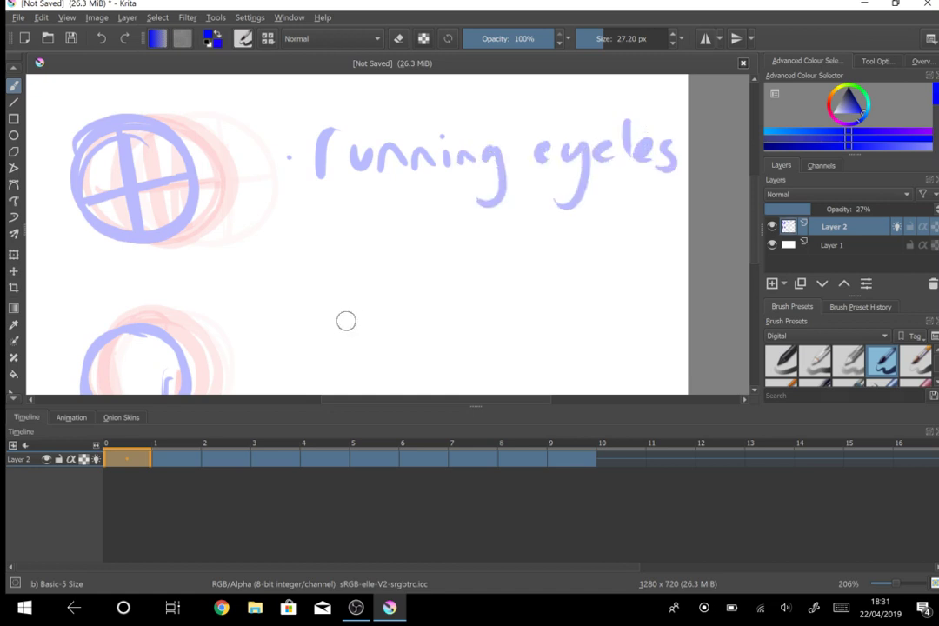
Step: Undo every stroke of the handwritten "running cycles" note, including its bullet dot
key(ctrl+z)
key(ctrl+z)
key(ctrl+z)
key(ctrl+z)
key(ctrl+z)
key(ctrl+z)
key(ctrl+z)
key(ctrl+z)
key(ctrl+z)
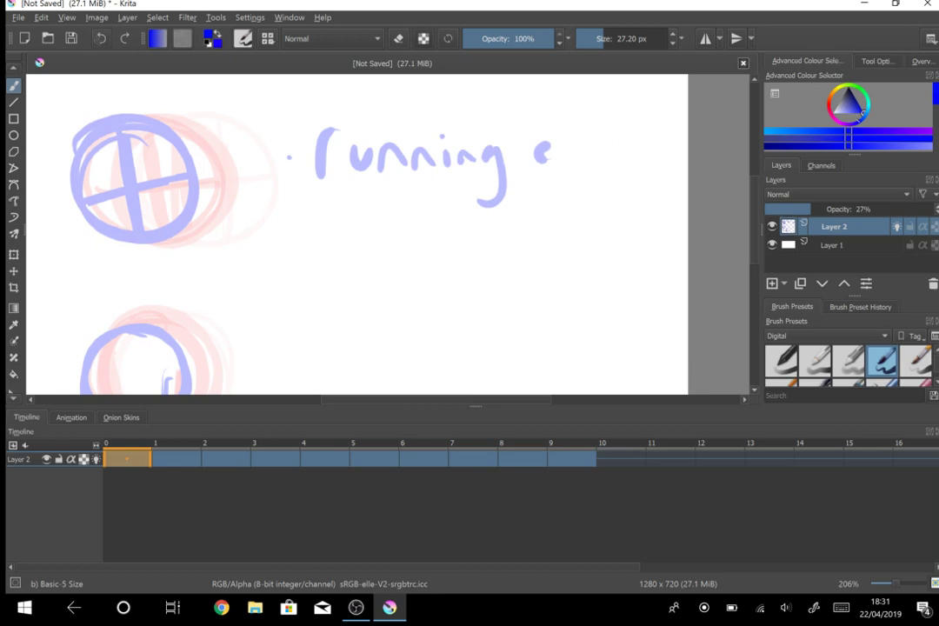
key(ctrl+z)
key(ctrl+z)
key(ctrl+z)
key(ctrl+z)
key(ctrl+z)
key(ctrl+z)
key(ctrl+z)
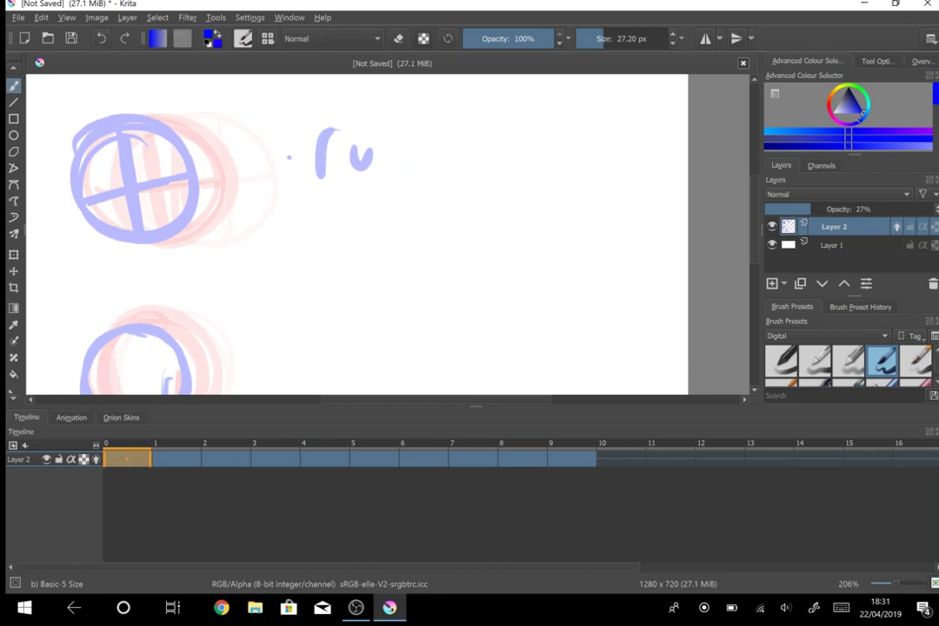
click(65, 35)
click(649, 21)
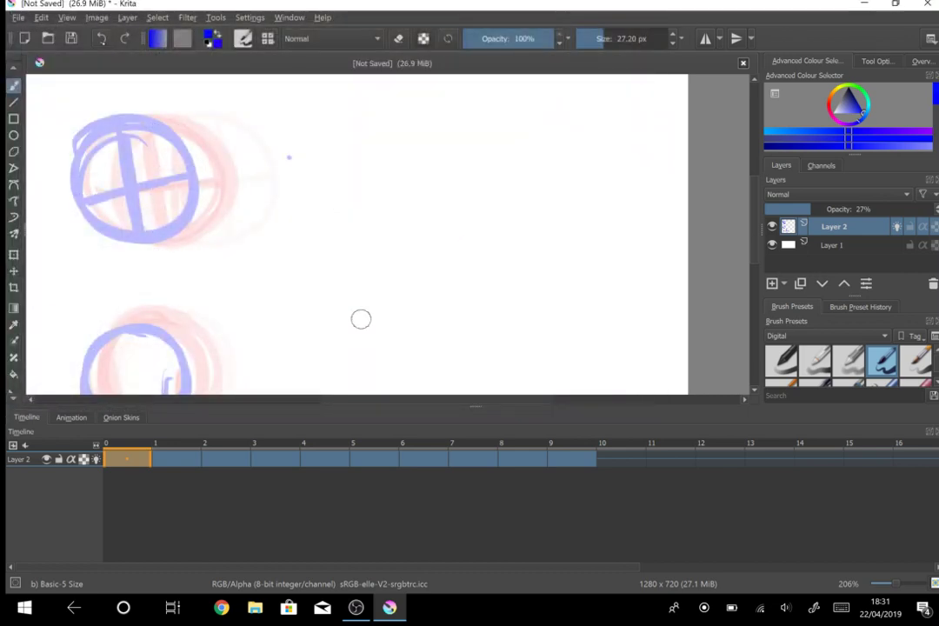
key(ctrl+z)
drag(361, 319, 346, 325)
scroll(470, 268, down, 4)
scroll(495, 290, up, 2)
drag(495, 290, 465, 294)
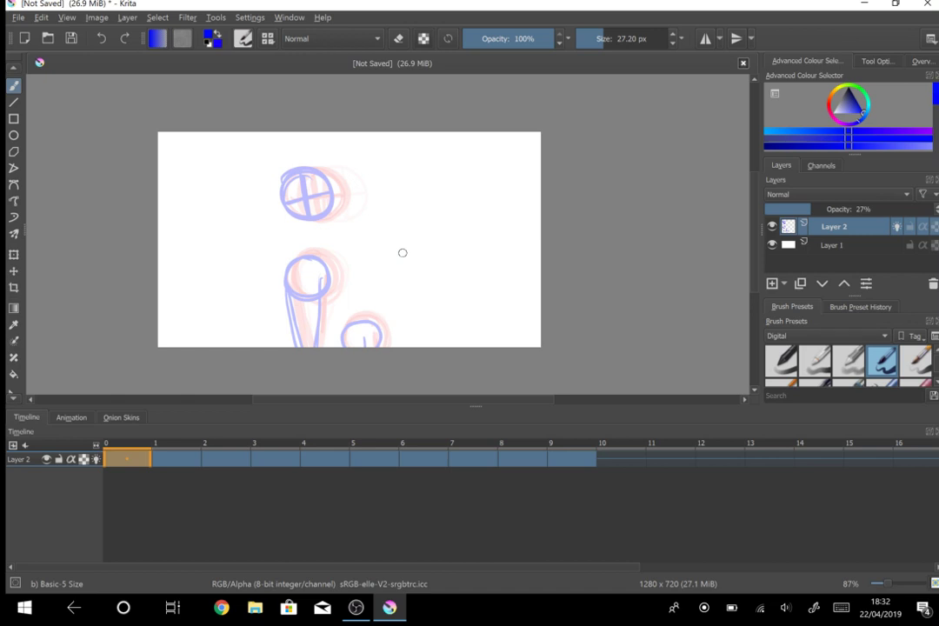